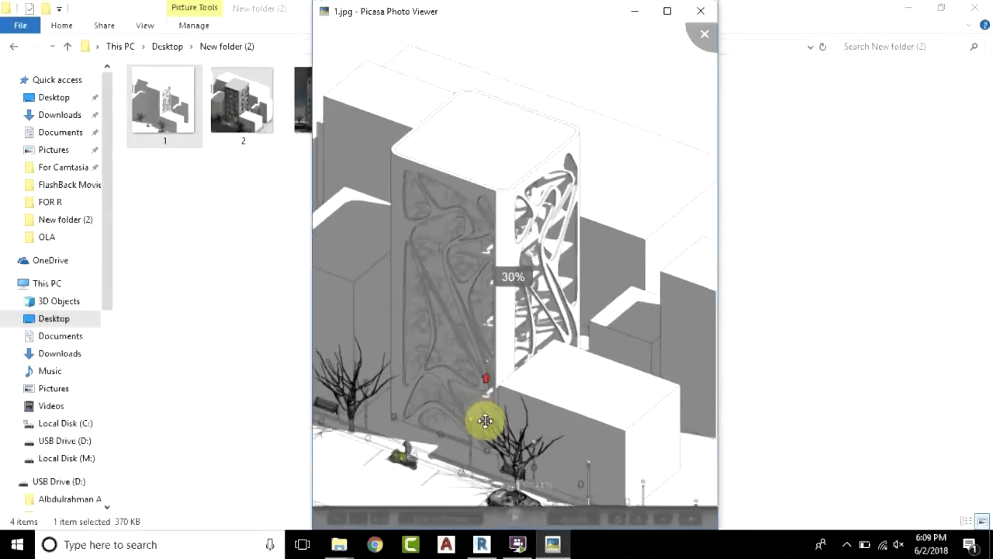
Step: Examine the tower's curved facade pattern and surroundings in the images 1.jpg and 2.jpg
{"action": "scroll", "coordinate": [505, 333], "scroll_direction": "up", "scroll_amount": 2}
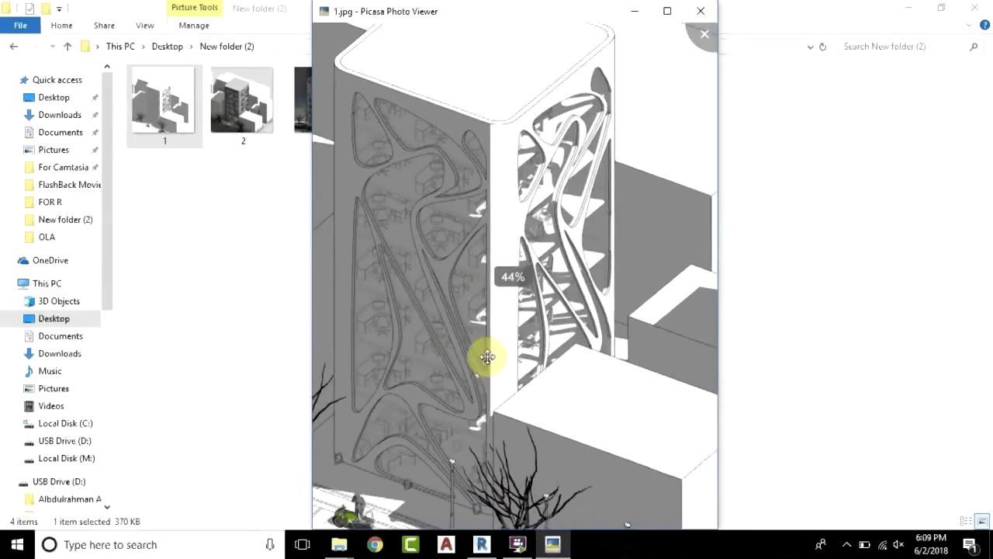
{"action": "left_click_drag", "start_coordinate": [517, 401], "coordinate": [628, 354]}
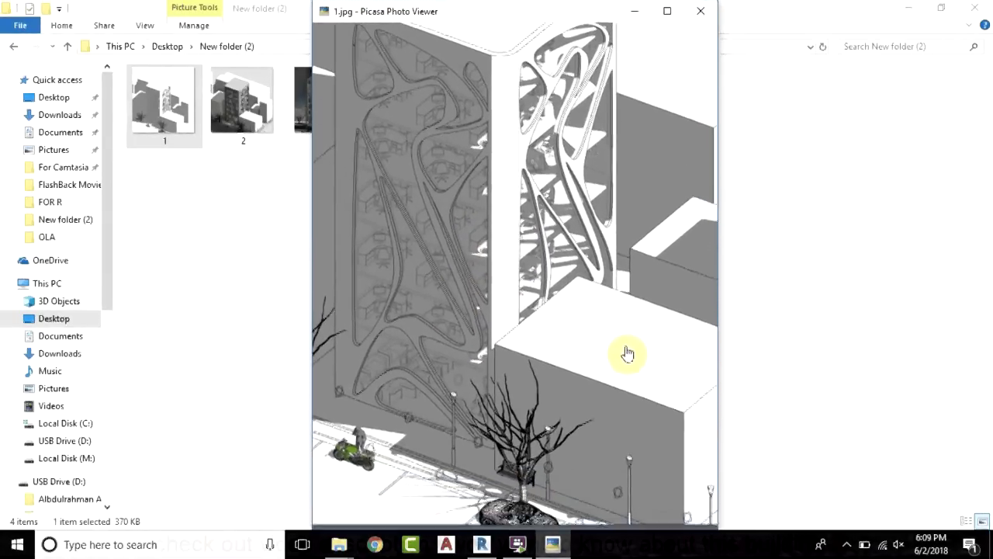
{"action": "left_click_drag", "start_coordinate": [589, 301], "coordinate": [626, 344]}
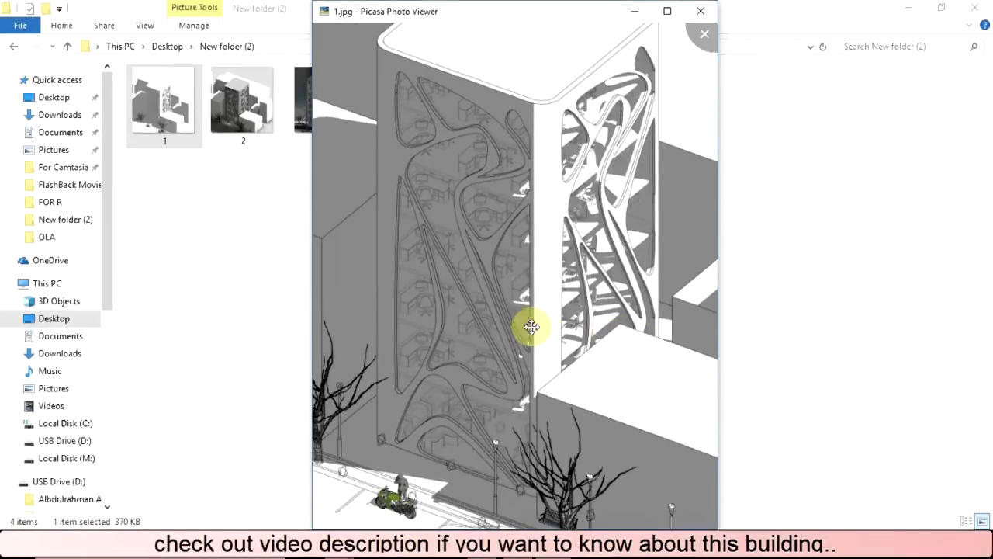
{"action": "scroll", "coordinate": [530, 327], "scroll_direction": "down", "scroll_amount": 4}
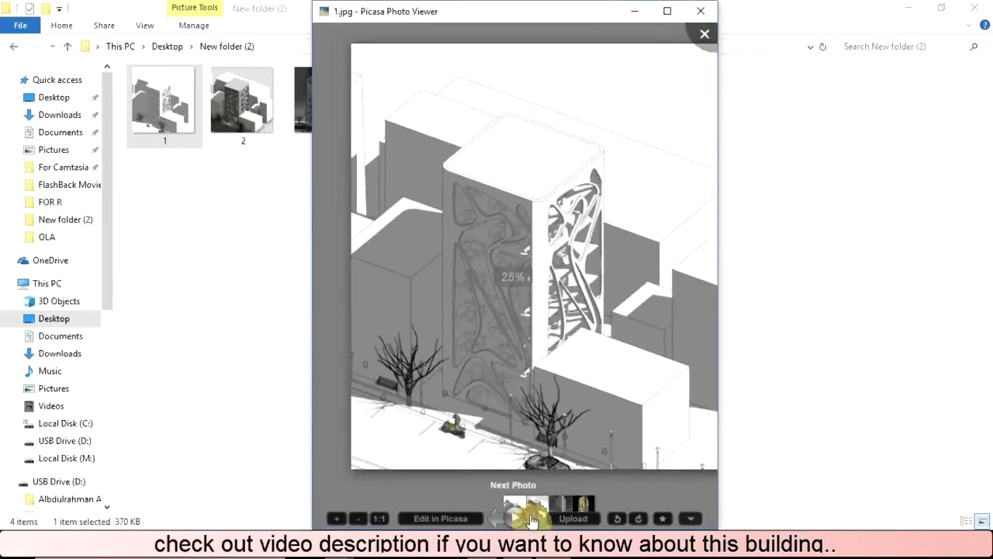
{"action": "left_click", "coordinate": [532, 519]}
{"action": "scroll", "coordinate": [515, 437], "scroll_direction": "up", "scroll_amount": 5}
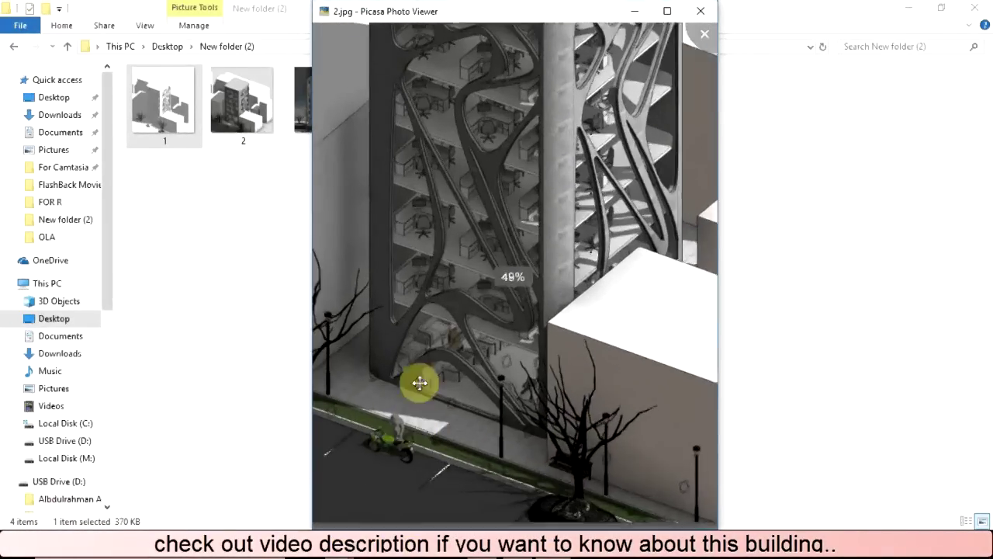
{"action": "scroll", "coordinate": [442, 209], "scroll_direction": "up", "scroll_amount": 1}
{"action": "left_click_drag", "start_coordinate": [441, 209], "coordinate": [434, 390]}
{"action": "left_click_drag", "start_coordinate": [438, 433], "coordinate": [466, 302]}
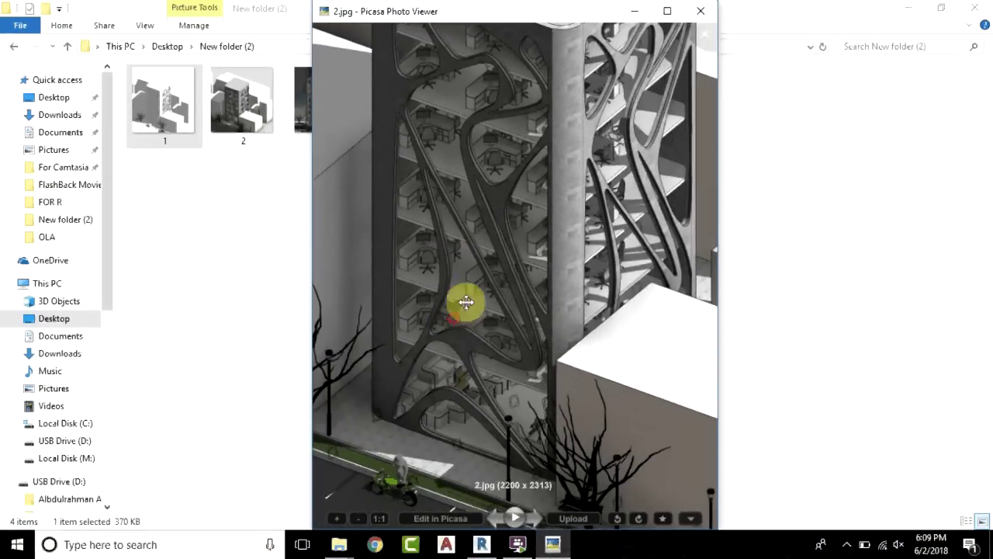
{"action": "left_click", "coordinate": [666, 11]}
{"action": "left_click_drag", "start_coordinate": [576, 133], "coordinate": [472, 222]}
{"action": "left_click_drag", "start_coordinate": [476, 295], "coordinate": [517, 274]}
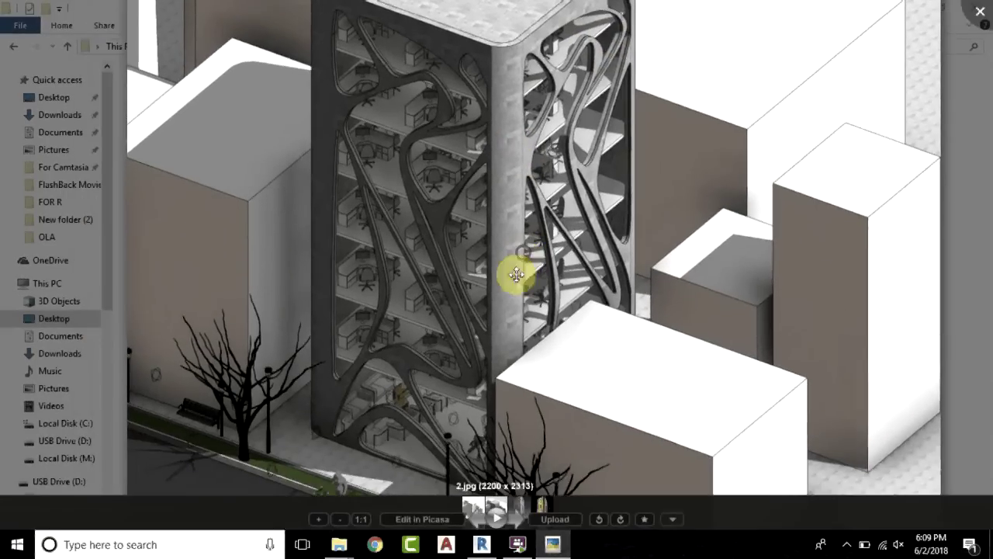
Step: Examine the daytime street-level rendering 3.jpg, from the top of the facade down to the ground floor
{"action": "left_click", "coordinate": [517, 520]}
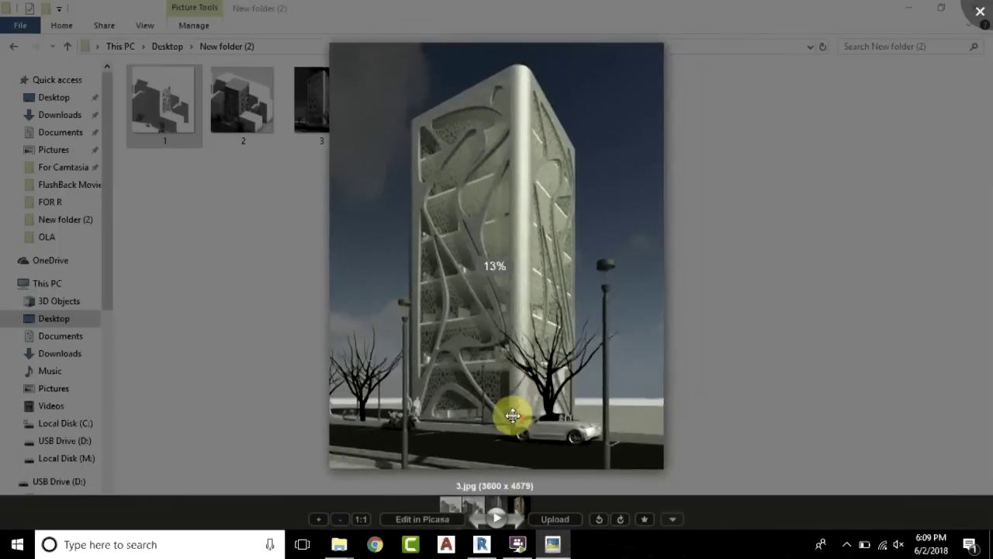
{"action": "scroll", "coordinate": [513, 416], "scroll_direction": "up", "scroll_amount": 5}
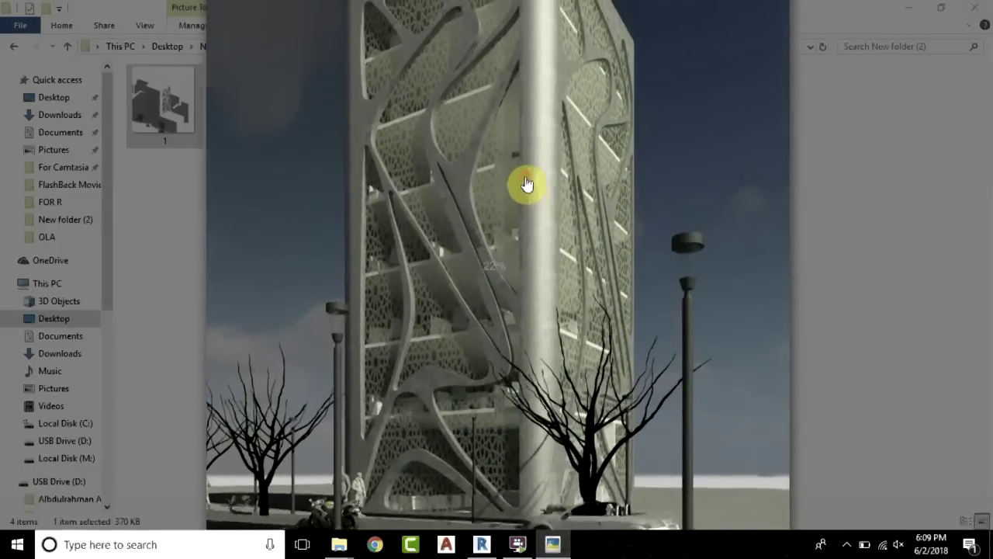
{"action": "scroll", "coordinate": [528, 183], "scroll_direction": "up", "scroll_amount": 5}
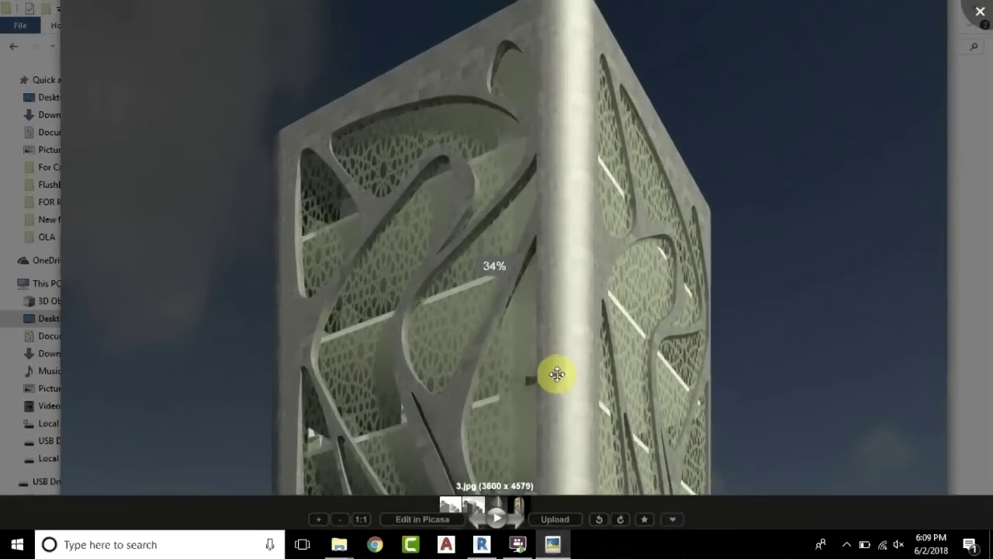
{"action": "left_click_drag", "start_coordinate": [558, 407], "coordinate": [547, 350]}
{"action": "left_click_drag", "start_coordinate": [541, 417], "coordinate": [530, 308]}
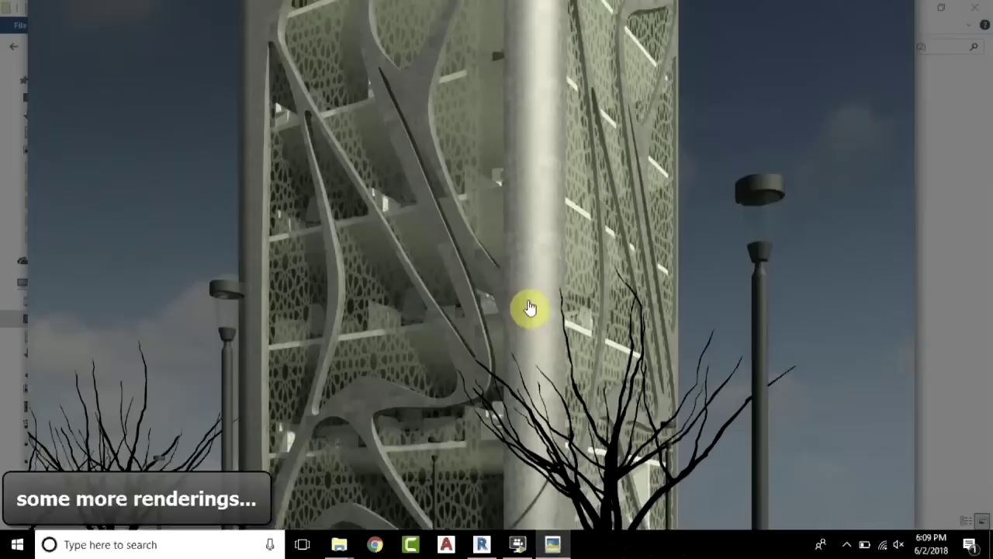
{"action": "left_click_drag", "start_coordinate": [541, 429], "coordinate": [539, 337]}
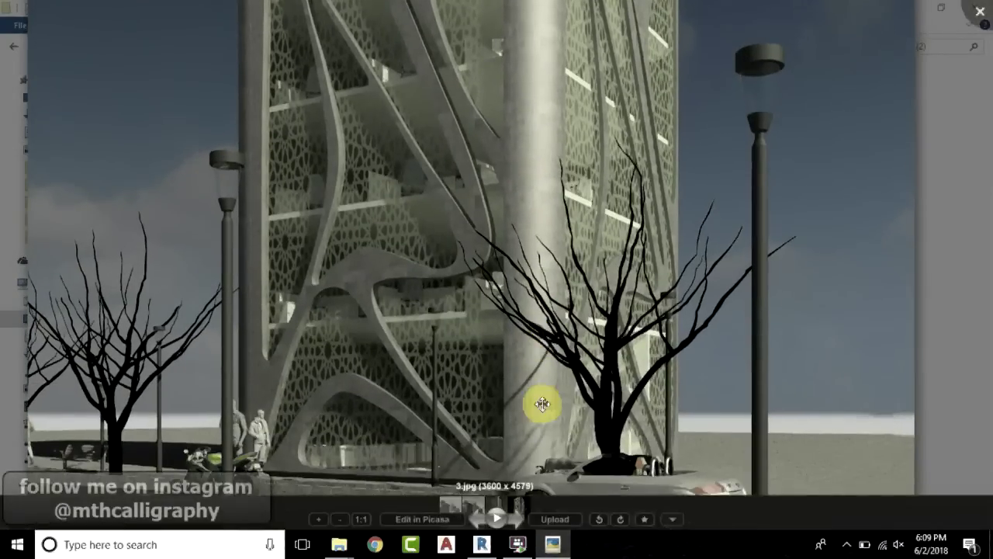
{"action": "left_click_drag", "start_coordinate": [539, 404], "coordinate": [557, 373]}
Step: Examine the night rendering 4.png of the tower, from the upper facade down to the street
{"action": "left_click", "coordinate": [516, 521]}
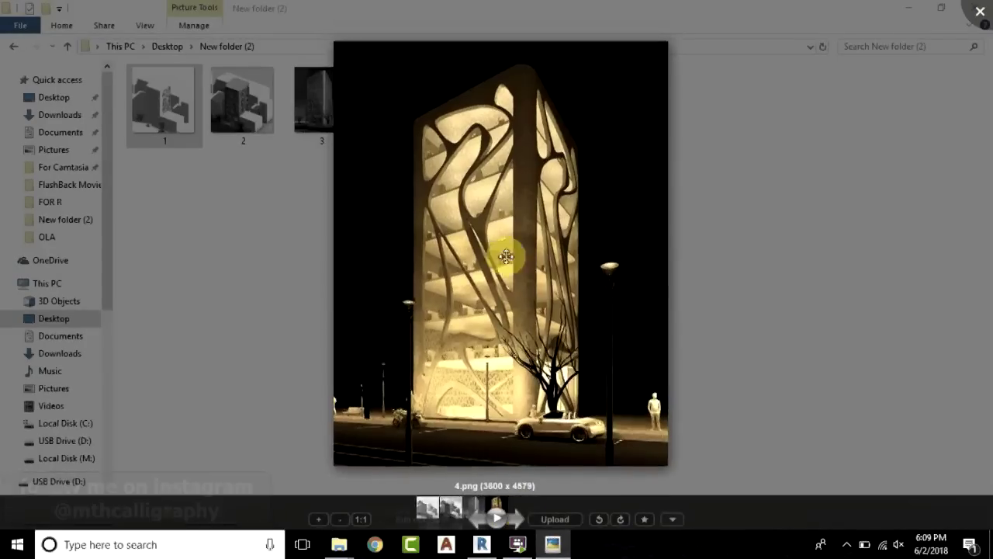
{"action": "scroll", "coordinate": [492, 116], "scroll_direction": "up", "scroll_amount": 3}
{"action": "scroll", "coordinate": [554, 184], "scroll_direction": "up", "scroll_amount": 2}
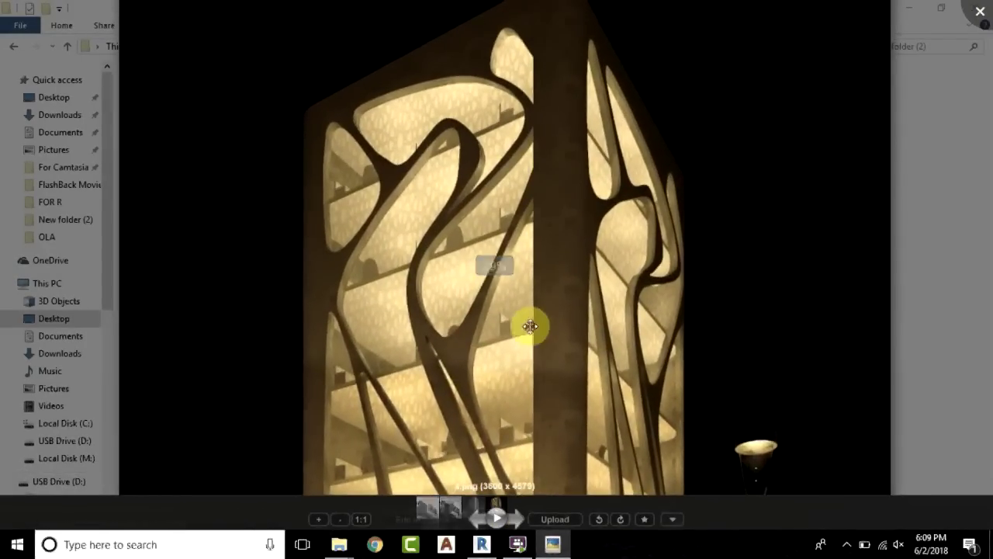
{"action": "left_click_drag", "start_coordinate": [541, 359], "coordinate": [541, 286]}
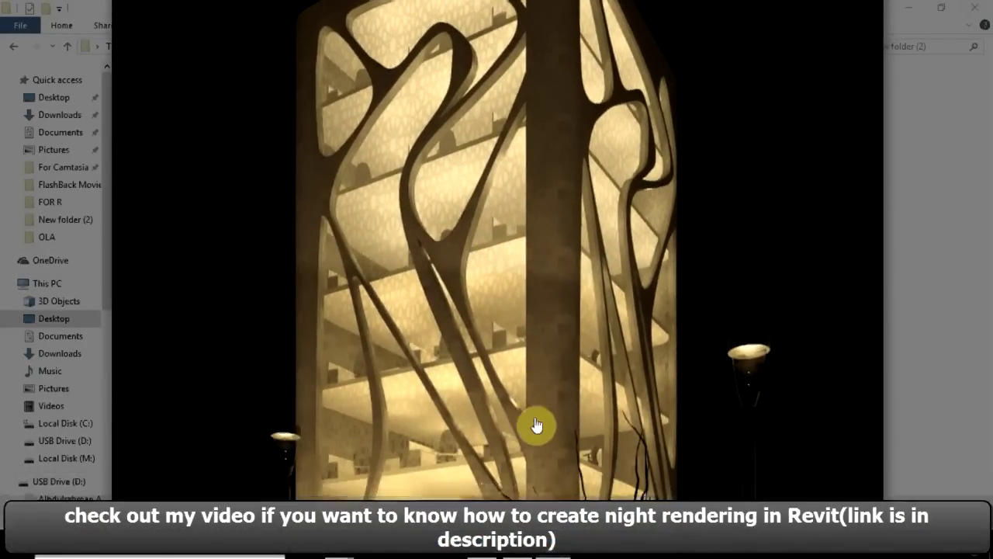
{"action": "left_click_drag", "start_coordinate": [537, 425], "coordinate": [535, 259]}
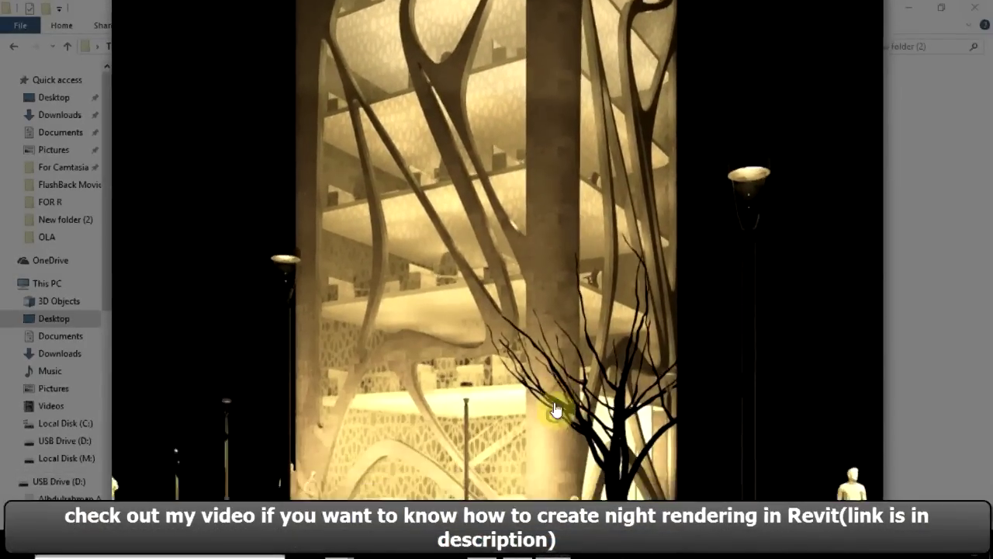
{"action": "left_click_drag", "start_coordinate": [556, 410], "coordinate": [543, 293]}
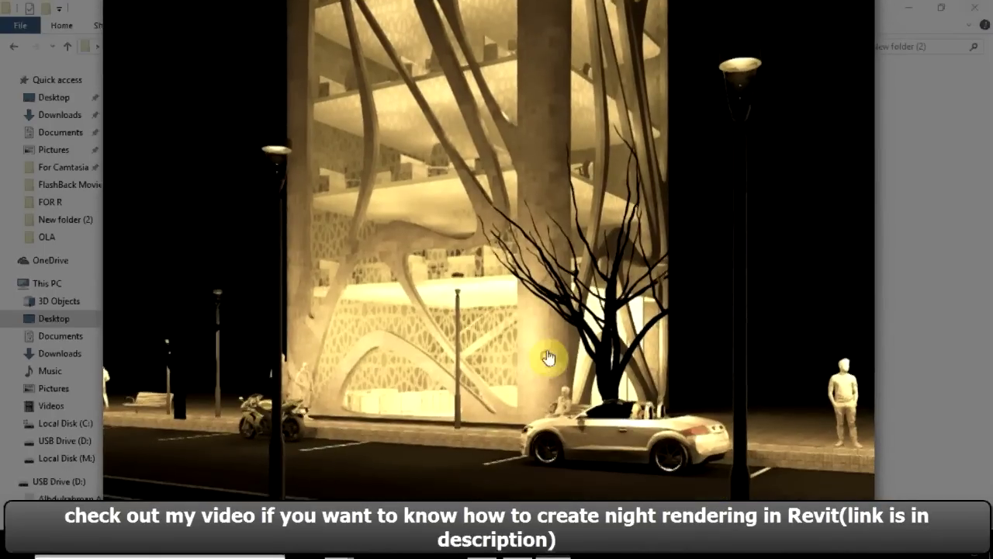
{"action": "scroll", "coordinate": [514, 353], "scroll_direction": "down", "scroll_amount": 5}
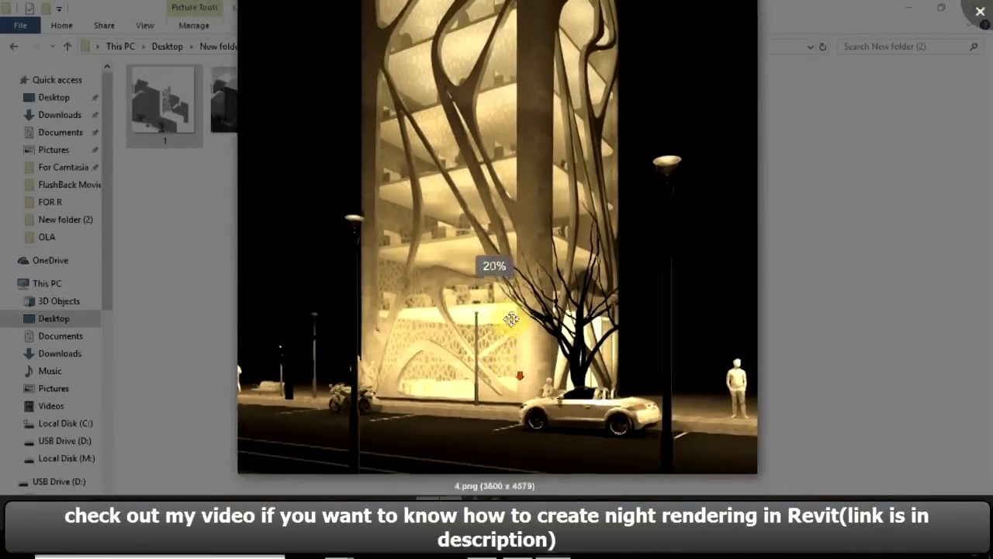
{"action": "scroll", "coordinate": [510, 318], "scroll_direction": "down", "scroll_amount": 3}
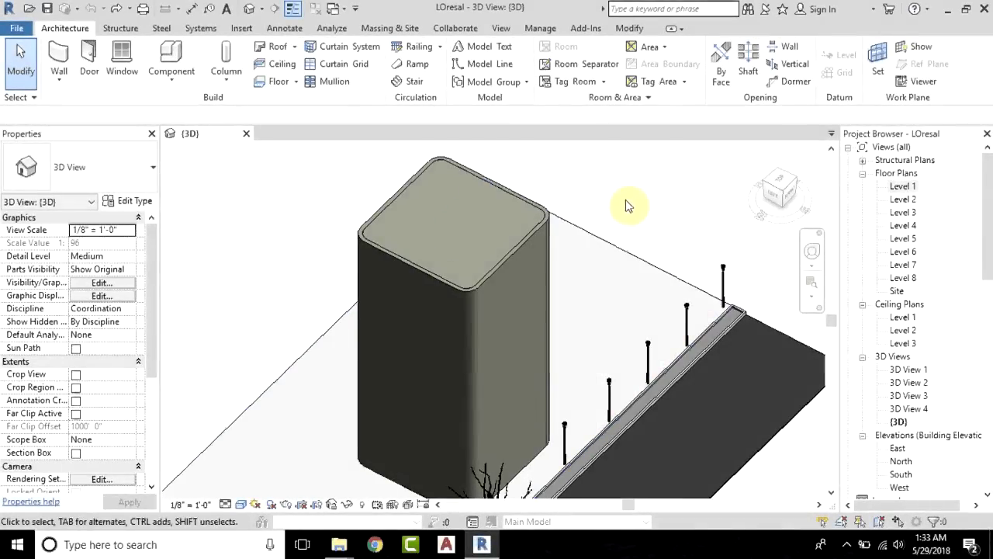
Step: Open the Level 1 floor plan of the LOresal model in Revit
{"action": "middle_click_drag", "start_coordinate": [627, 204], "coordinate": [665, 167]}
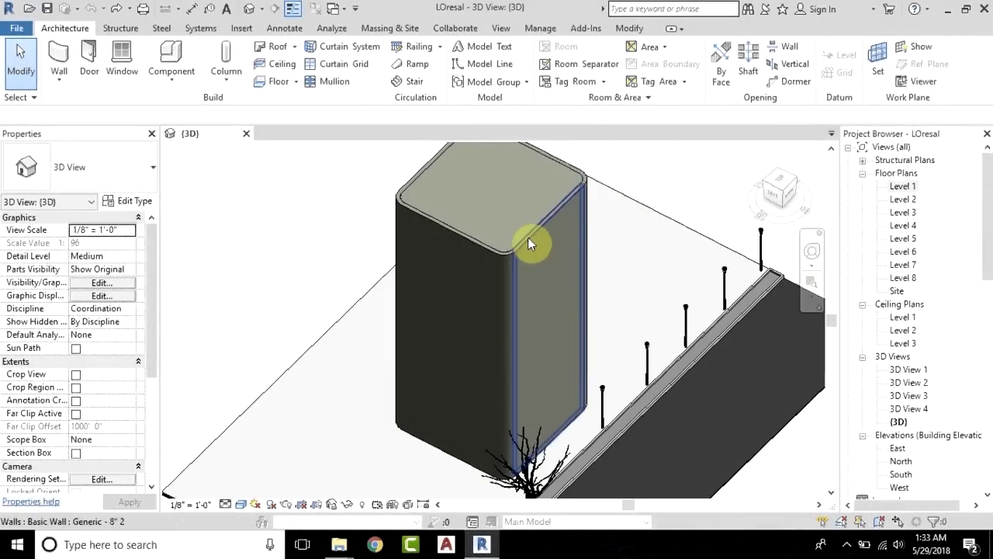
{"action": "middle_click_drag", "start_coordinate": [641, 175], "coordinate": [607, 248]}
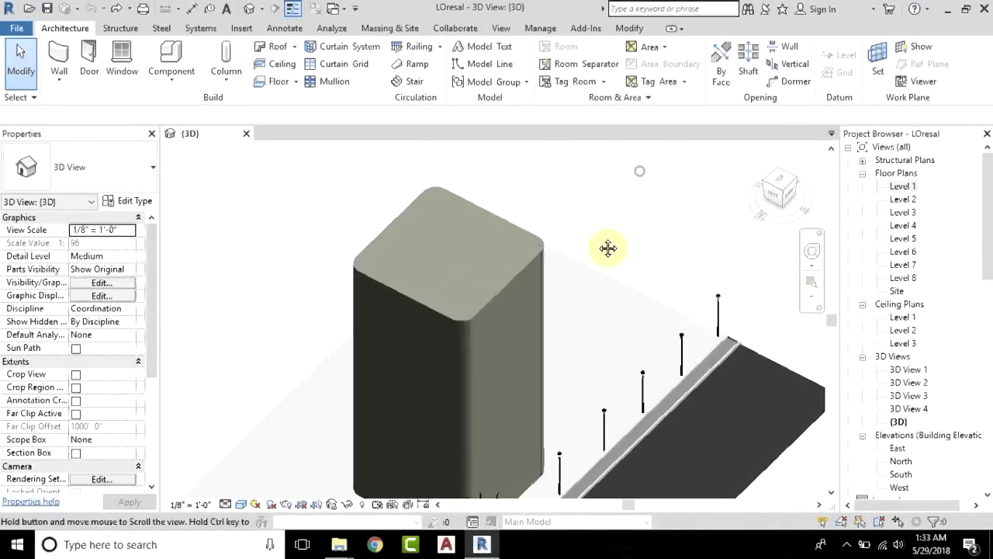
{"action": "scroll", "coordinate": [527, 328], "scroll_direction": "up", "scroll_amount": 1}
{"action": "scroll", "coordinate": [526, 329], "scroll_direction": "up", "scroll_amount": 1}
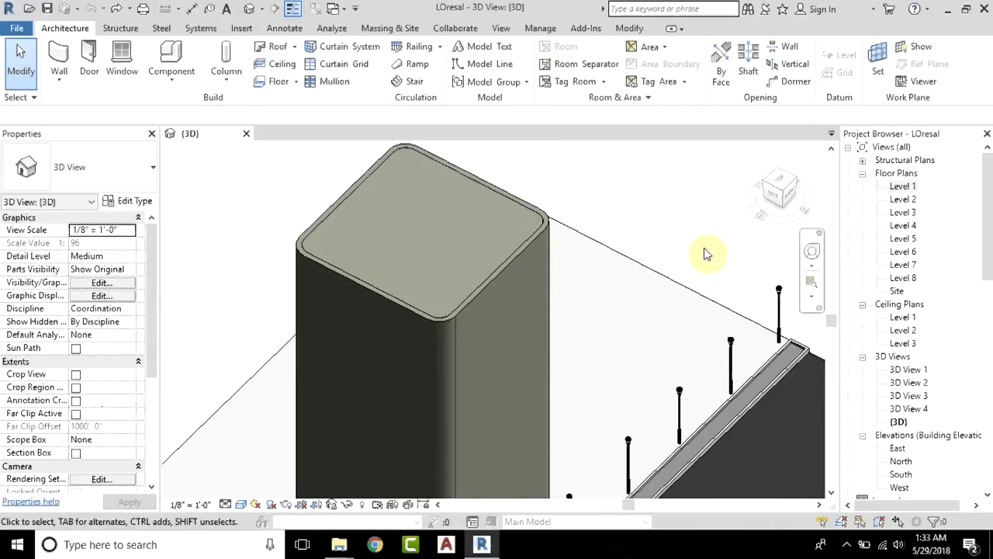
{"action": "double_click", "coordinate": [915, 189]}
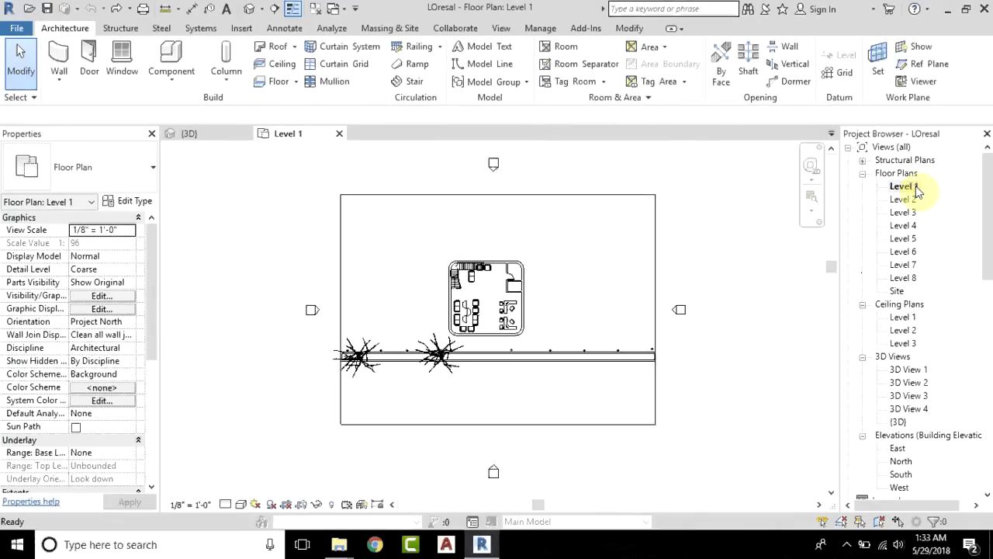
Step: Start a new wall of type Curtain Wall 1 and enable Automatically Embed in its type properties
{"action": "scroll", "coordinate": [566, 333], "scroll_direction": "up", "scroll_amount": 2}
{"action": "scroll", "coordinate": [372, 256], "scroll_direction": "up", "scroll_amount": 1}
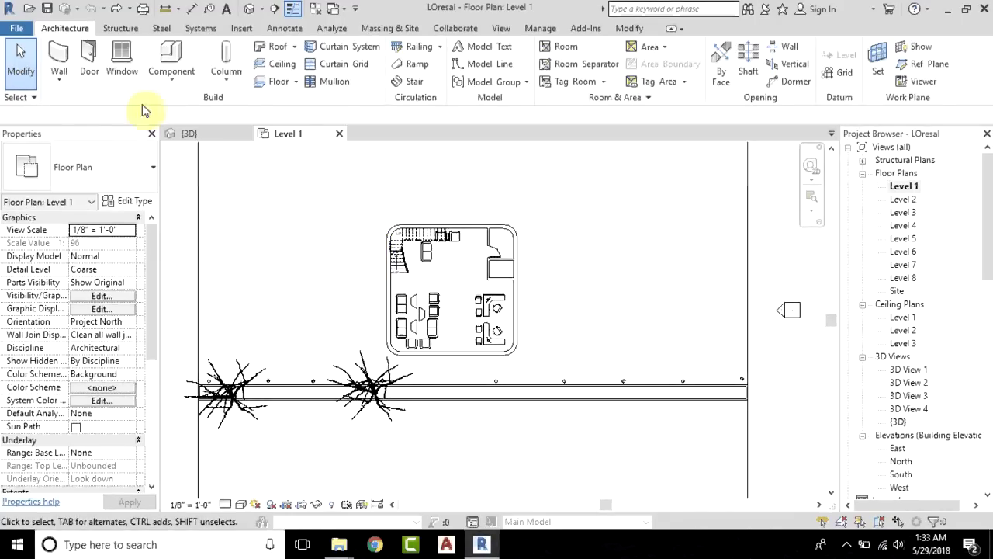
{"action": "left_click", "coordinate": [56, 54]}
{"action": "left_click", "coordinate": [85, 180]}
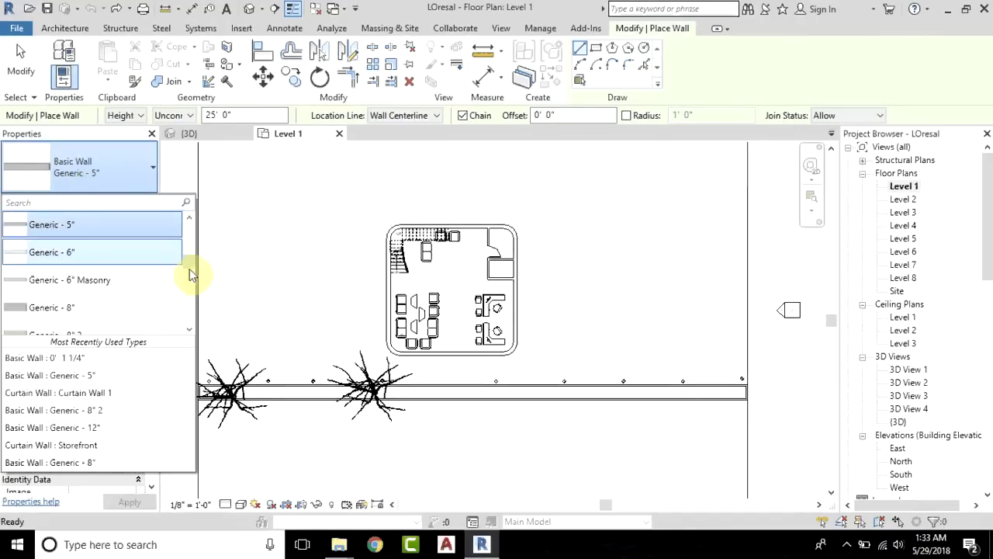
{"action": "left_click_drag", "start_coordinate": [192, 273], "coordinate": [188, 310]}
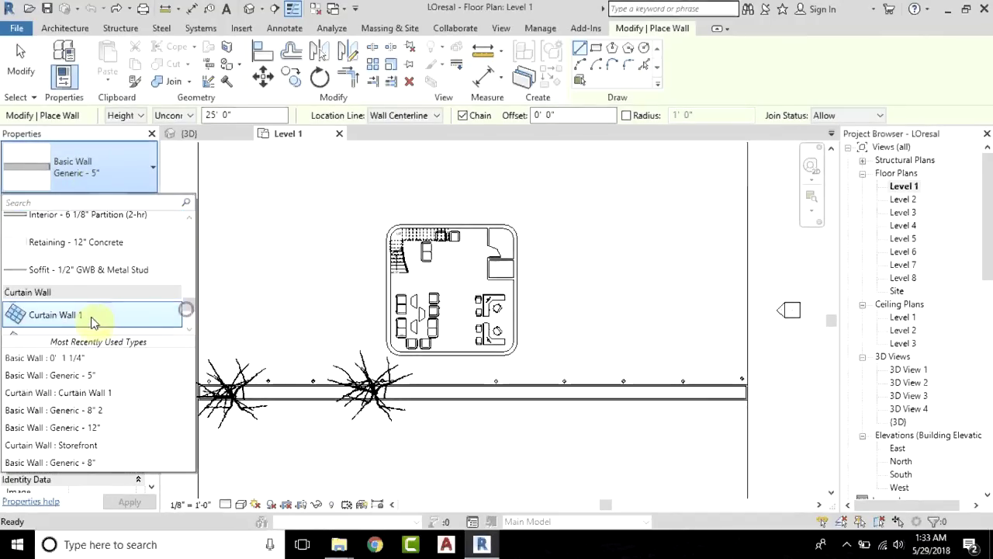
{"action": "left_click", "coordinate": [87, 318]}
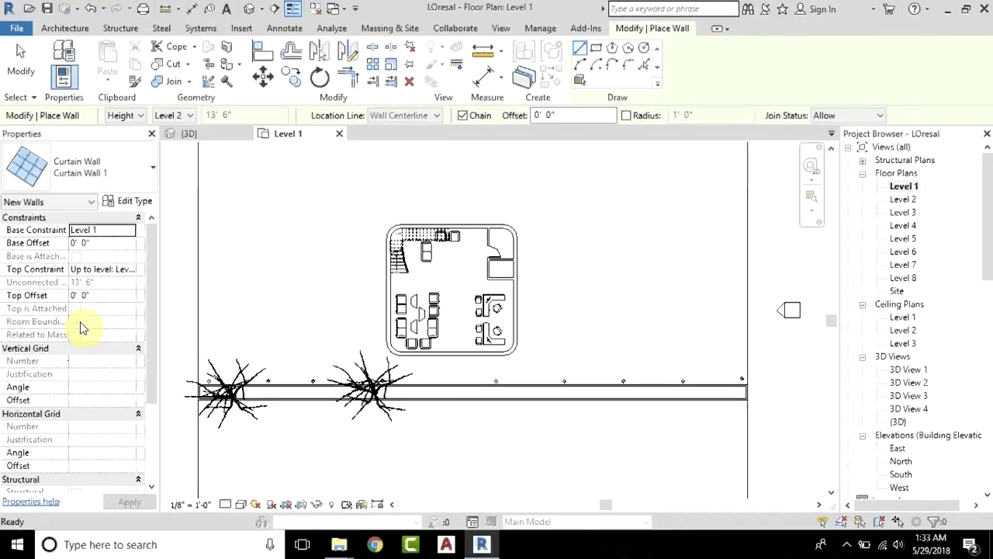
{"action": "left_click", "coordinate": [137, 203]}
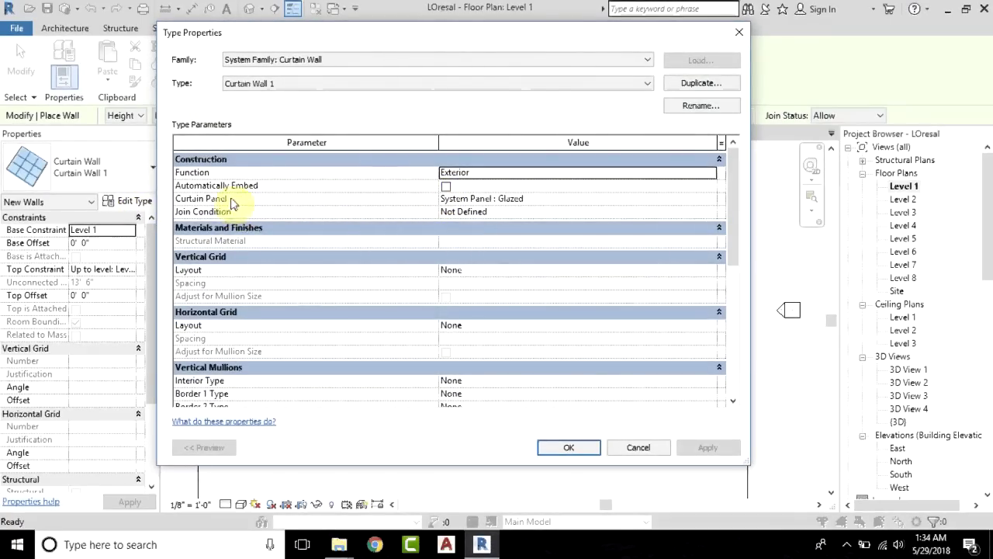
{"action": "left_click", "coordinate": [445, 187]}
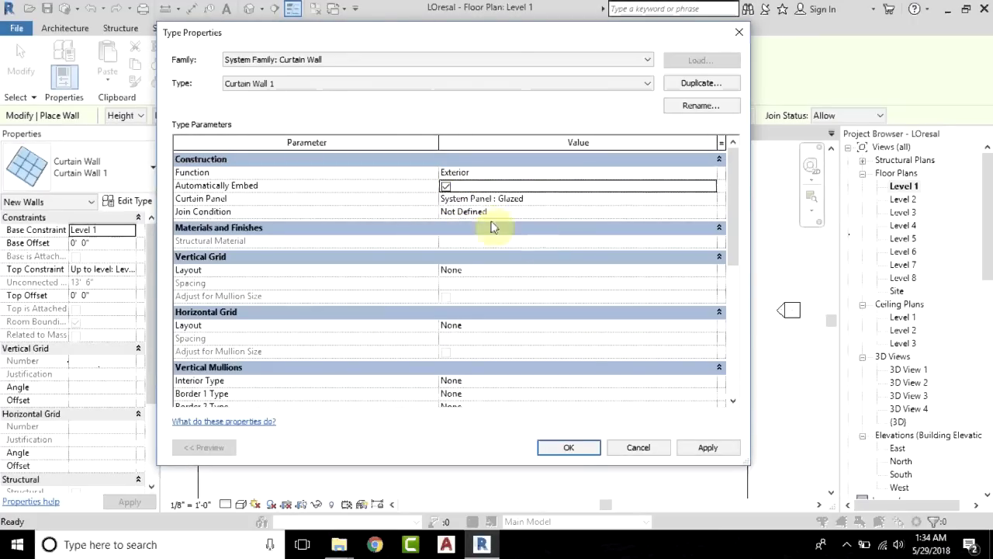
{"action": "left_click", "coordinate": [571, 449]}
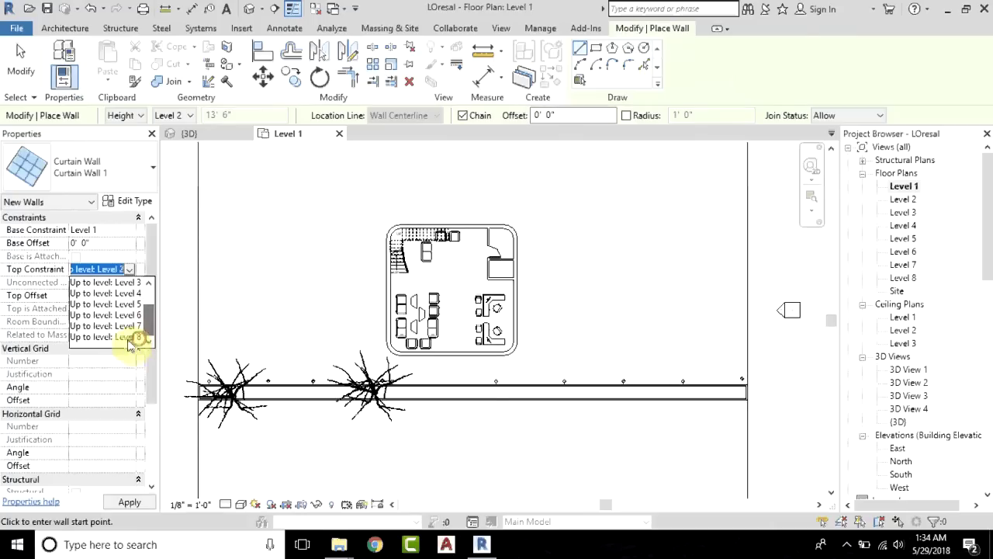
Step: Embed a curtain wall with its top constraint at Level 8 along the straight part of the street-facing exterior wall
{"action": "left_click", "coordinate": [127, 339]}
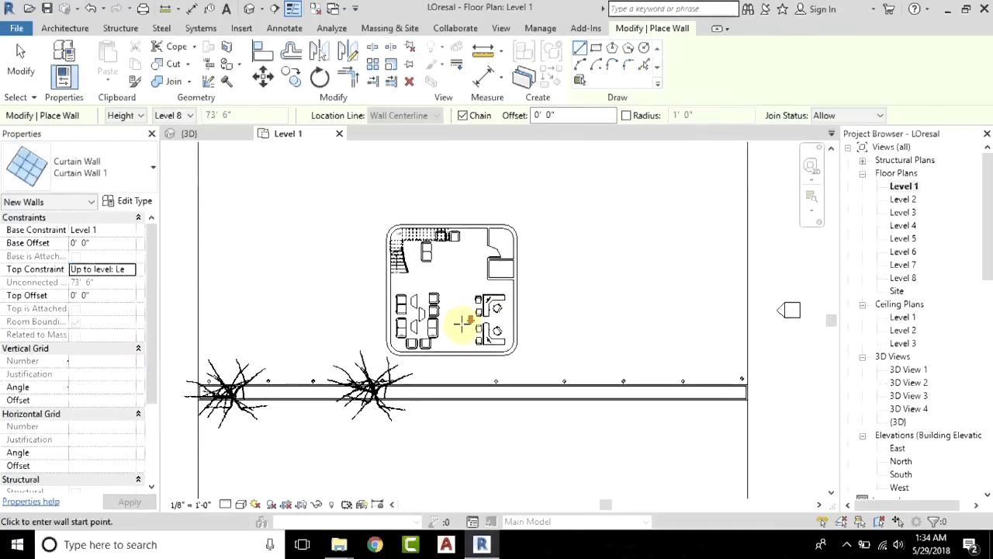
{"action": "scroll", "coordinate": [451, 355], "scroll_direction": "up", "scroll_amount": 5}
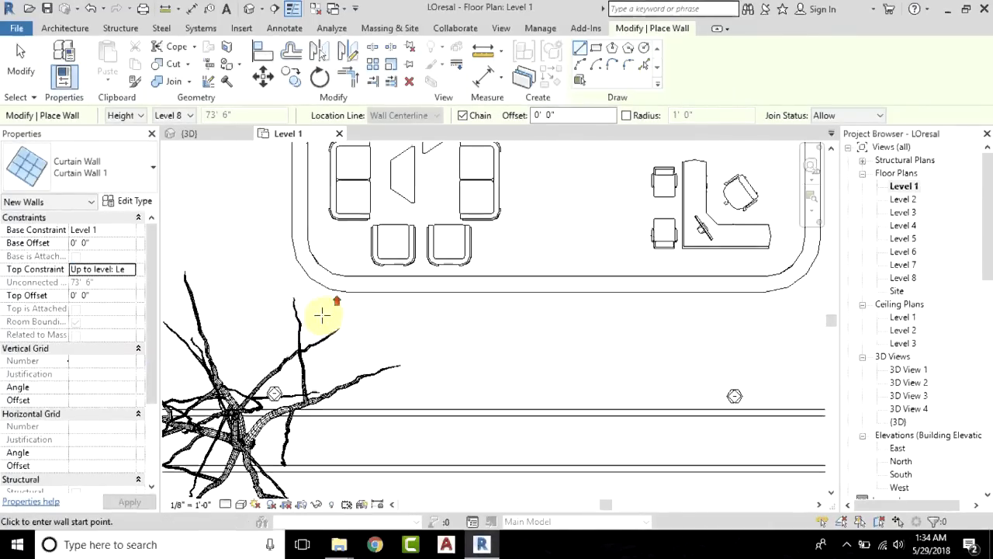
{"action": "left_click", "coordinate": [353, 284]}
{"action": "scroll", "coordinate": [461, 313], "scroll_direction": "up", "scroll_amount": 3}
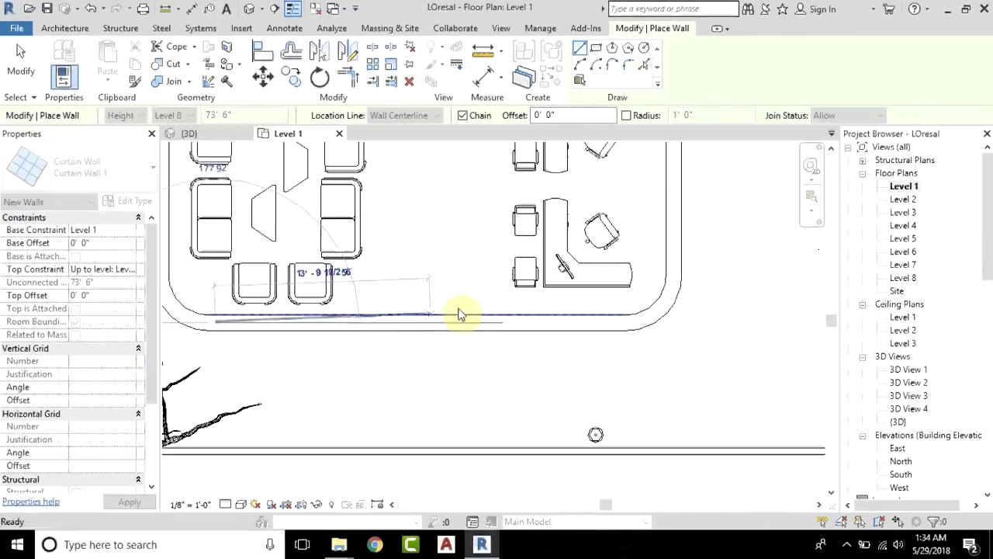
{"action": "left_click", "coordinate": [645, 337]}
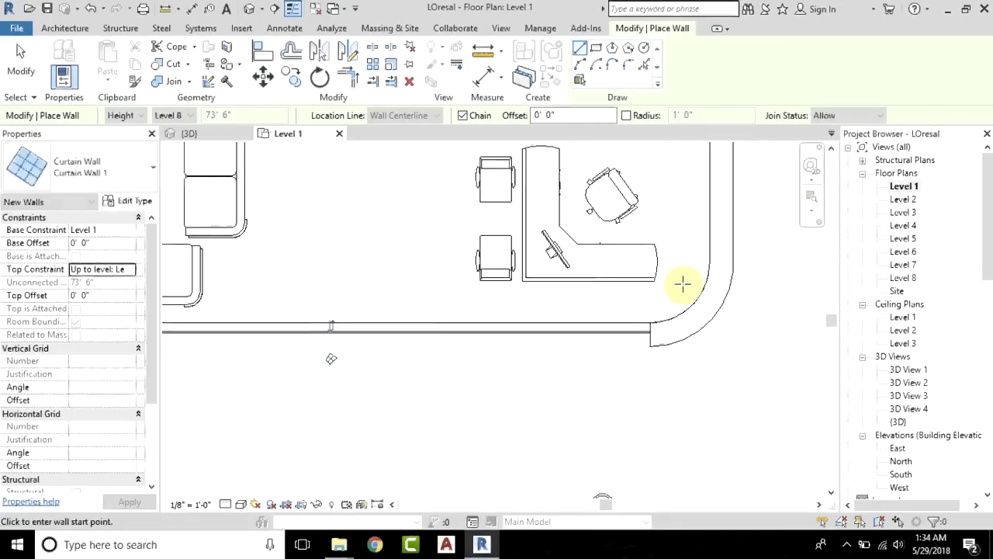
{"action": "scroll", "coordinate": [683, 284], "scroll_direction": "down", "scroll_amount": 3}
{"action": "right_click", "coordinate": [512, 211]}
{"action": "left_click", "coordinate": [528, 226]}
{"action": "right_click", "coordinate": [545, 204]}
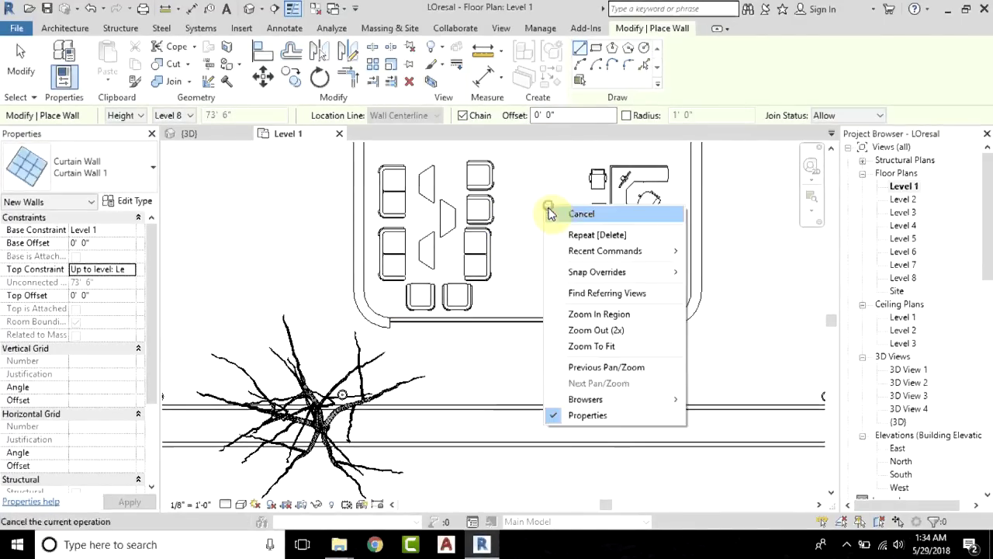
{"action": "left_click", "coordinate": [575, 214]}
Step: Open the default 3D view and start editing the profile of the embedded curtain wall on the street side
{"action": "left_click", "coordinate": [250, 10]}
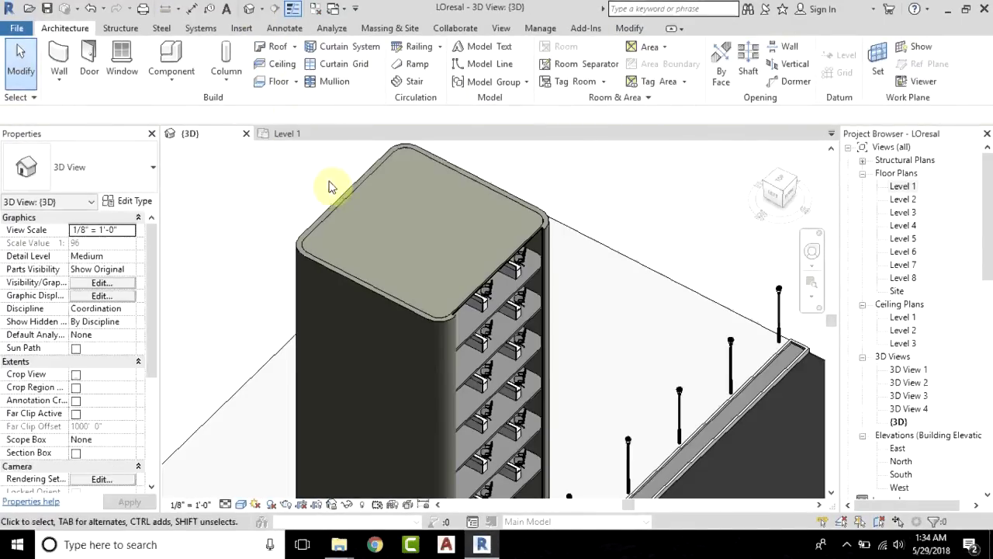
{"action": "scroll", "coordinate": [629, 243], "scroll_direction": "down", "scroll_amount": 2}
{"action": "mouse_move", "coordinate": [565, 243]}
{"action": "middle_mouse_down", "text": "shift"}
{"action": "mouse_move", "coordinate": [443, 266]}
{"action": "mouse_move", "coordinate": [550, 295]}
{"action": "mouse_move", "coordinate": [525, 284]}
{"action": "middle_mouse_up", "text": "shift"}
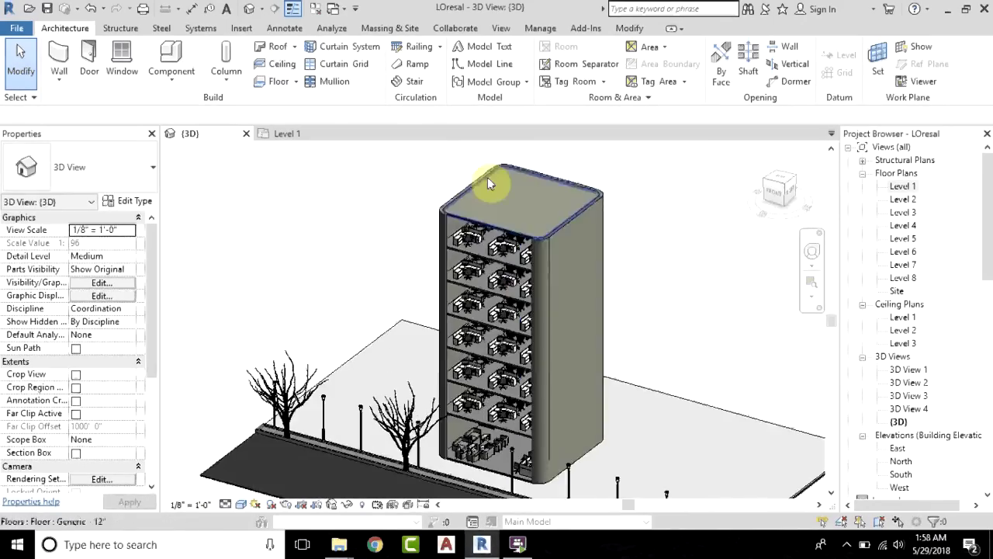
{"action": "scroll", "coordinate": [468, 246], "scroll_direction": "up", "scroll_amount": 5}
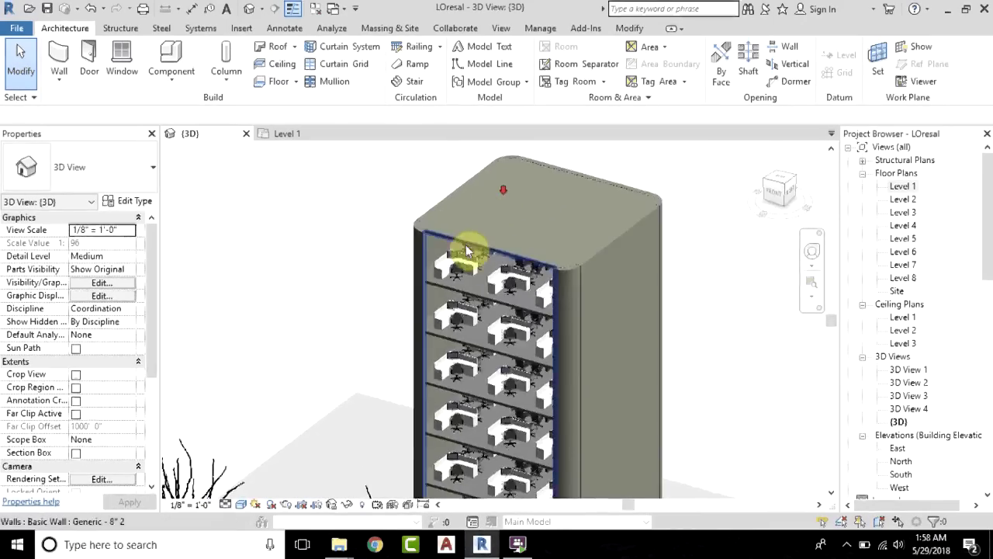
{"action": "middle_click_drag", "start_coordinate": [638, 267], "coordinate": [240, 216], "text": "shift"}
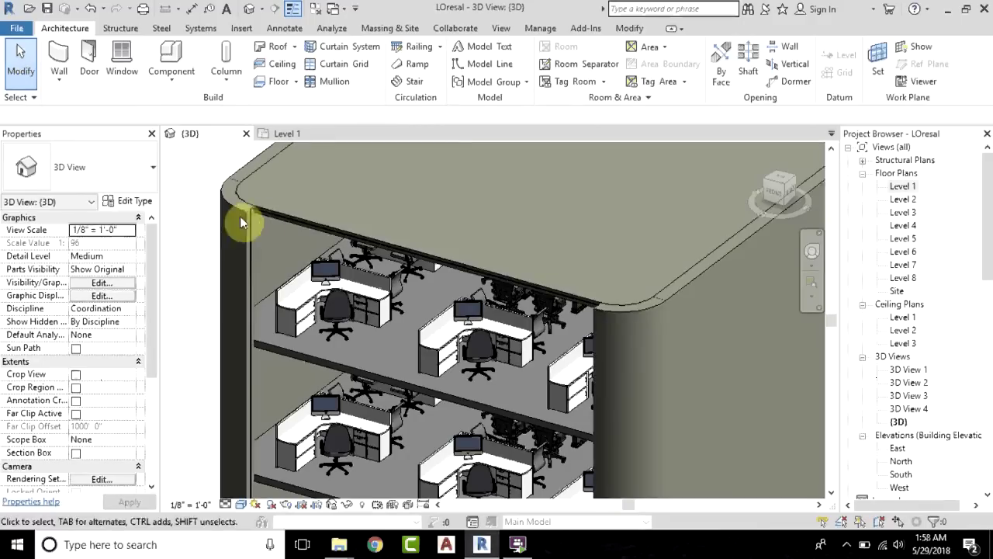
{"action": "left_click", "coordinate": [275, 212]}
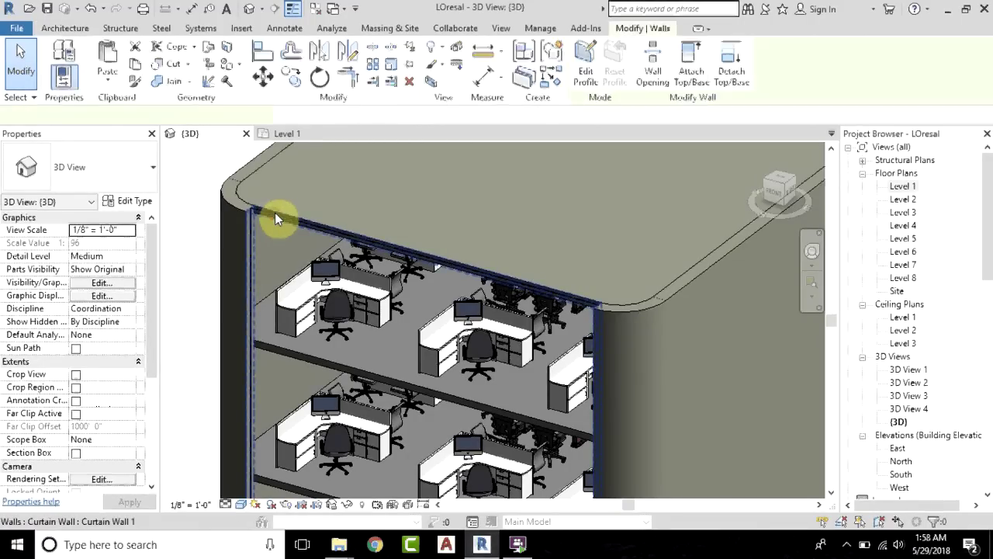
{"action": "left_click", "coordinate": [585, 84]}
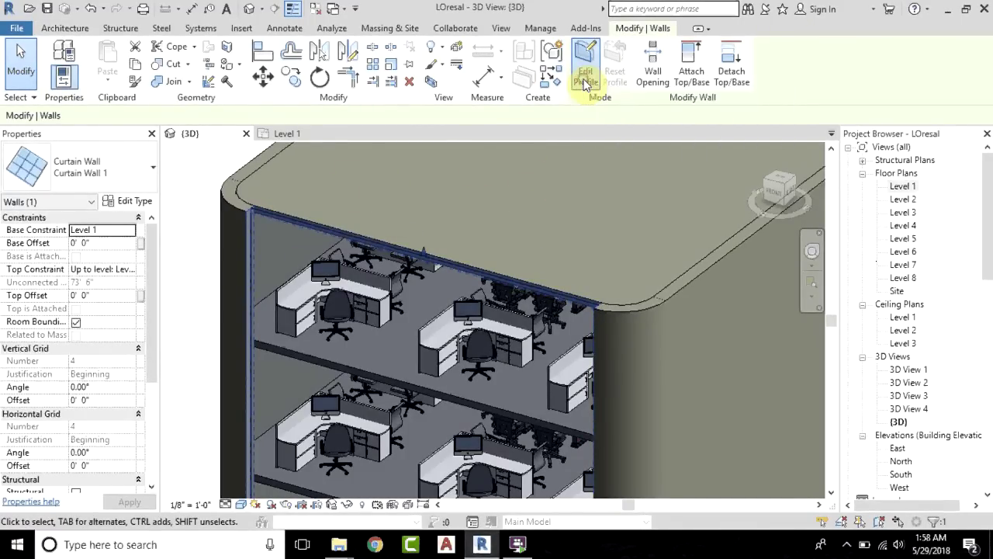
Step: Orient the 3D view to the front of the tower and set its visual style to Hidden Line
{"action": "scroll", "coordinate": [507, 242], "scroll_direction": "down", "scroll_amount": 2}
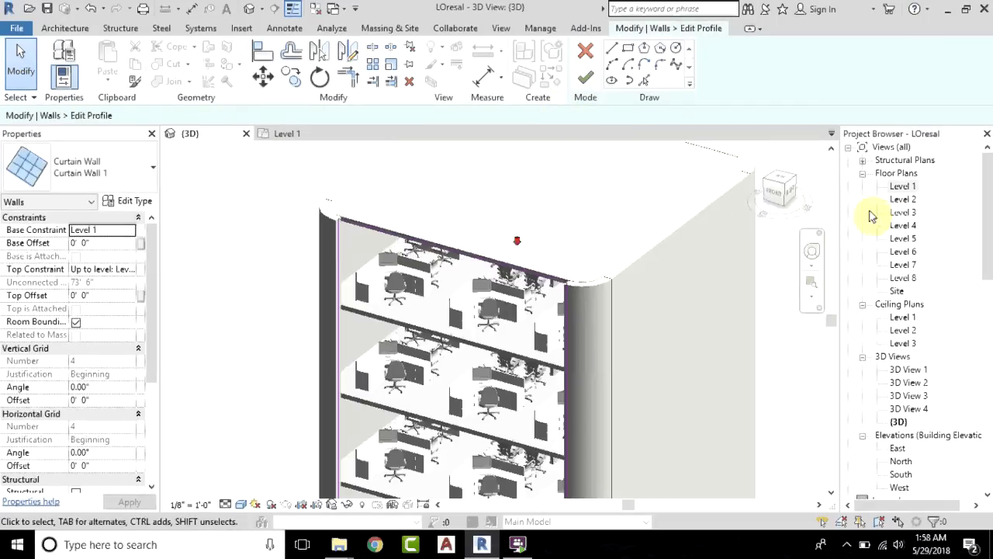
{"action": "left_click", "coordinate": [780, 198]}
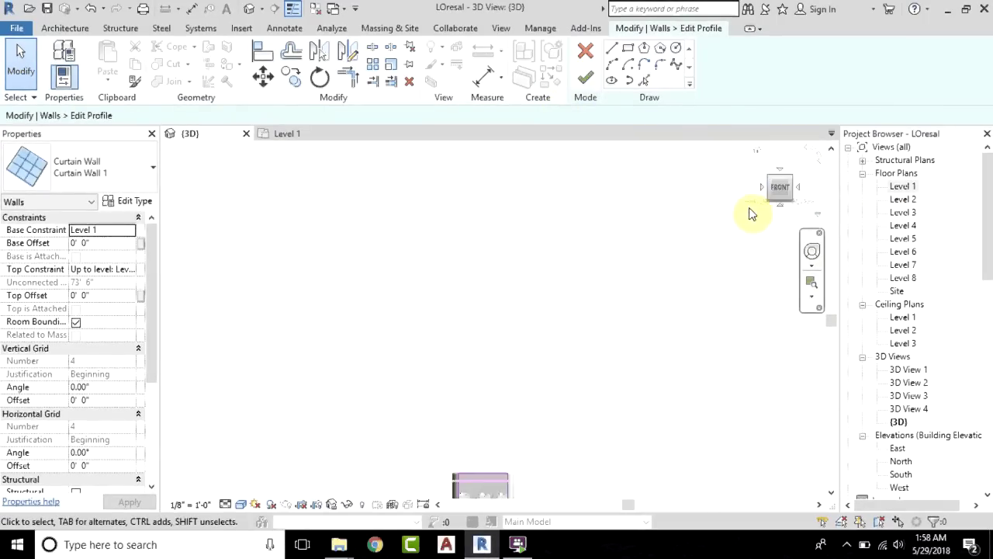
{"action": "mouse_move", "coordinate": [708, 556]}
{"action": "left_mouse_down"}
{"action": "mouse_move", "coordinate": [552, 386]}
{"action": "mouse_move", "coordinate": [522, 317]}
{"action": "left_mouse_up"}
{"action": "scroll", "coordinate": [515, 294], "scroll_direction": "up", "scroll_amount": 3}
{"action": "middle_click_drag", "start_coordinate": [475, 345], "coordinate": [484, 273]}
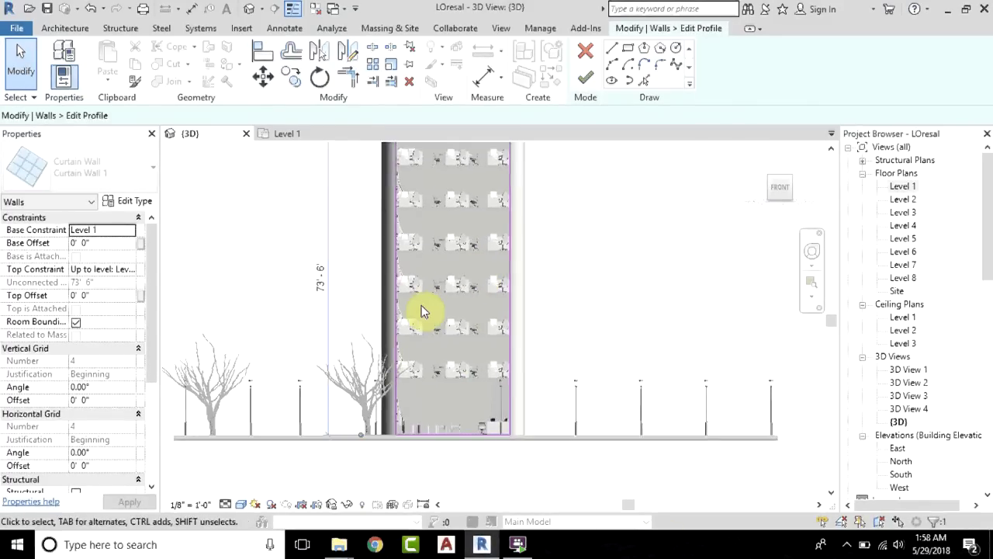
{"action": "left_click", "coordinate": [241, 505]}
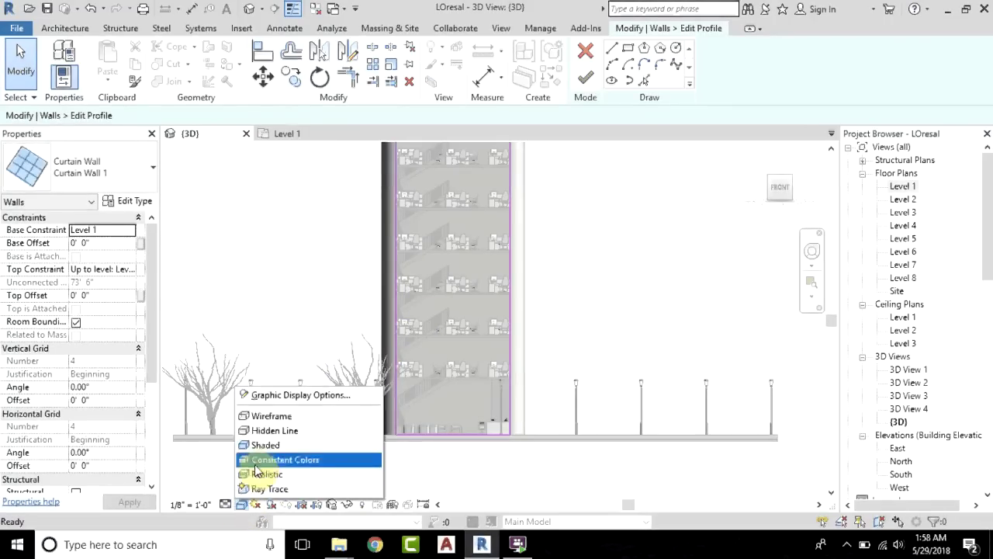
{"action": "left_click", "coordinate": [279, 432]}
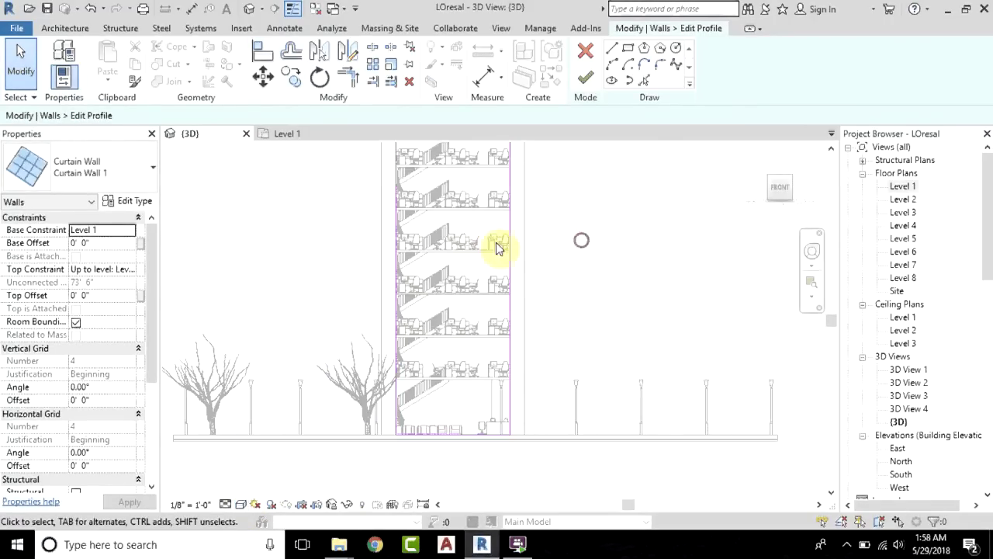
Step: Examine the curtain wall's profile boundary over the full height of the tower, from the roof to the ground
{"action": "middle_click_drag", "start_coordinate": [515, 275], "coordinate": [536, 373]}
{"action": "scroll", "coordinate": [536, 309], "scroll_direction": "down", "scroll_amount": 1}
{"action": "middle_click_drag", "start_coordinate": [538, 309], "coordinate": [538, 275]}
{"action": "scroll", "coordinate": [539, 275], "scroll_direction": "up", "scroll_amount": 2}
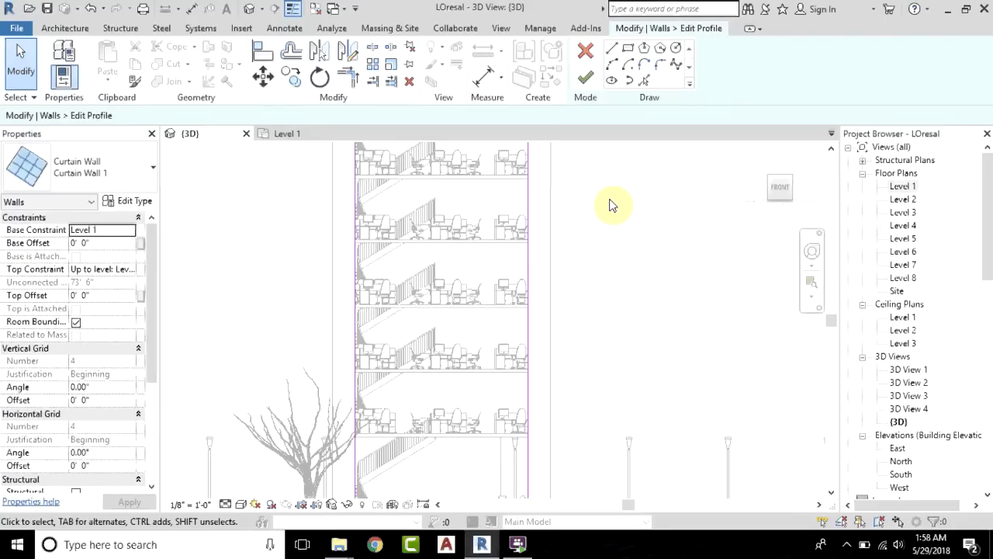
{"action": "middle_click_drag", "start_coordinate": [426, 281], "coordinate": [388, 426]}
{"action": "middle_click_drag", "start_coordinate": [455, 252], "coordinate": [488, 263]}
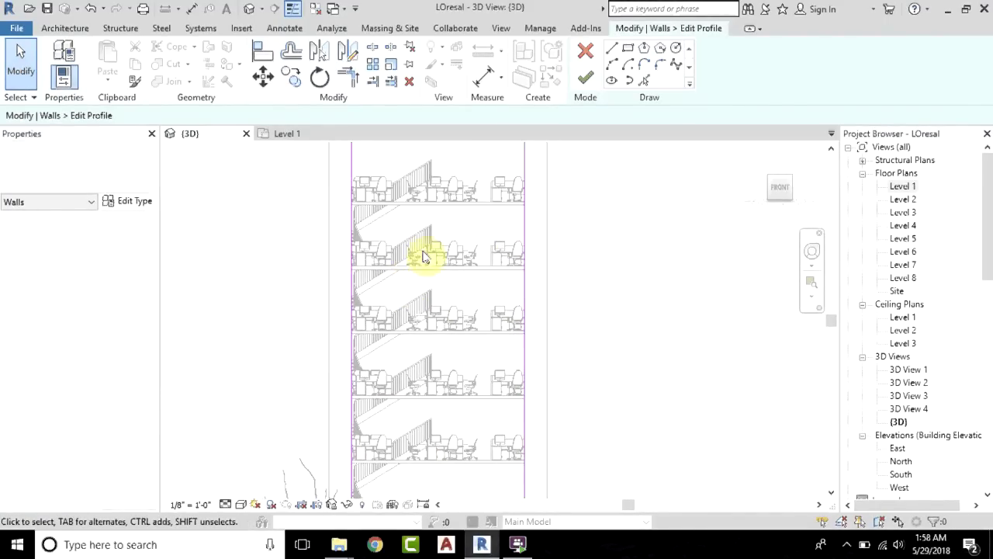
{"action": "scroll", "coordinate": [497, 406], "scroll_direction": "down", "scroll_amount": 1}
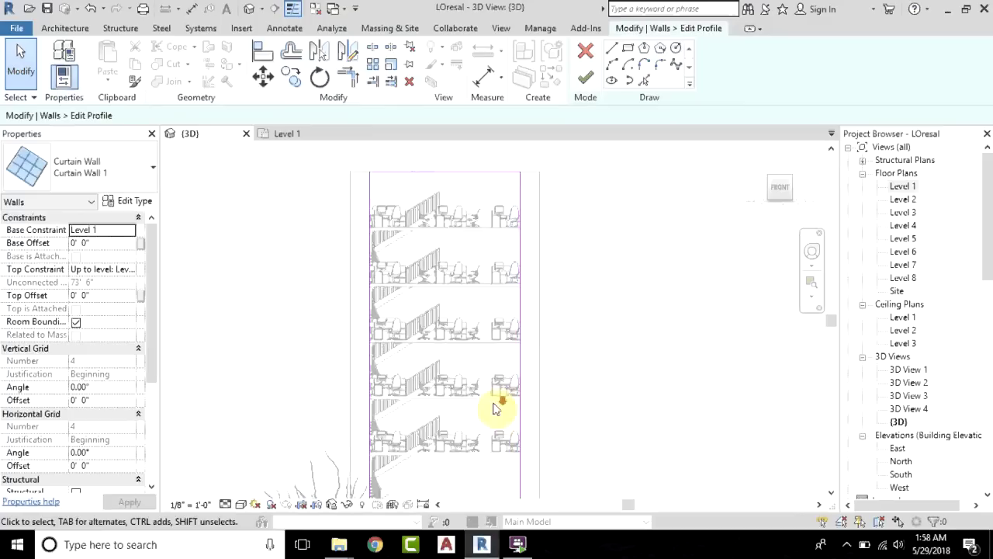
{"action": "scroll", "coordinate": [594, 393], "scroll_direction": "down", "scroll_amount": 1}
{"action": "middle_click_drag", "start_coordinate": [595, 393], "coordinate": [544, 358]}
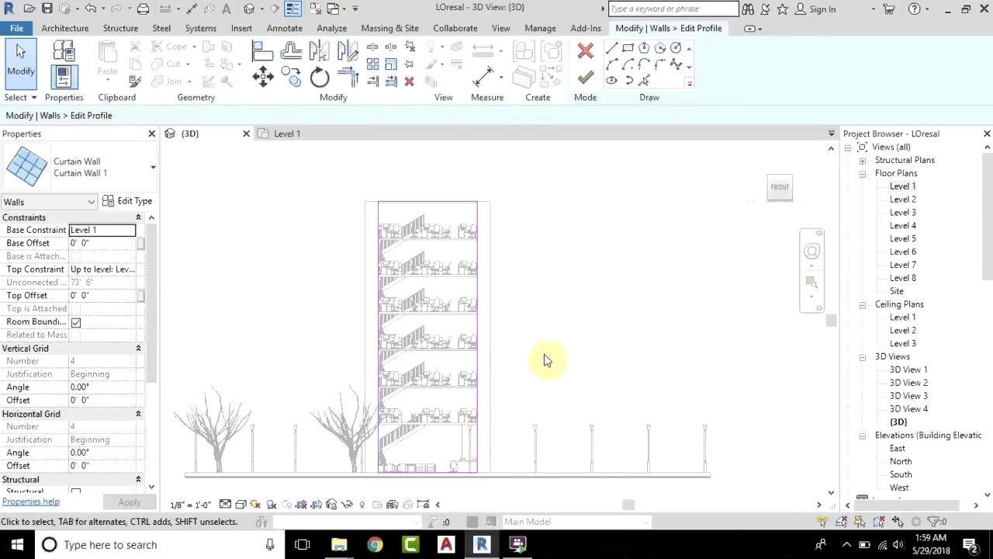
{"action": "middle_click_drag", "start_coordinate": [576, 323], "coordinate": [588, 362]}
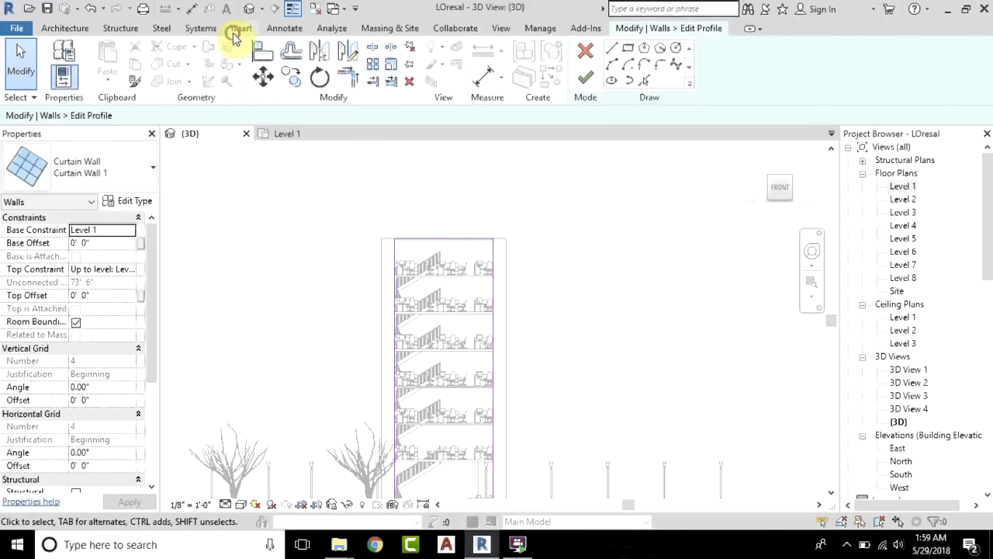
Step: Try to import LOreal.dwg into the profile sketch from the 3D view, positioned Auto - Origin to Origin at Level 1
{"action": "left_click", "coordinate": [239, 29]}
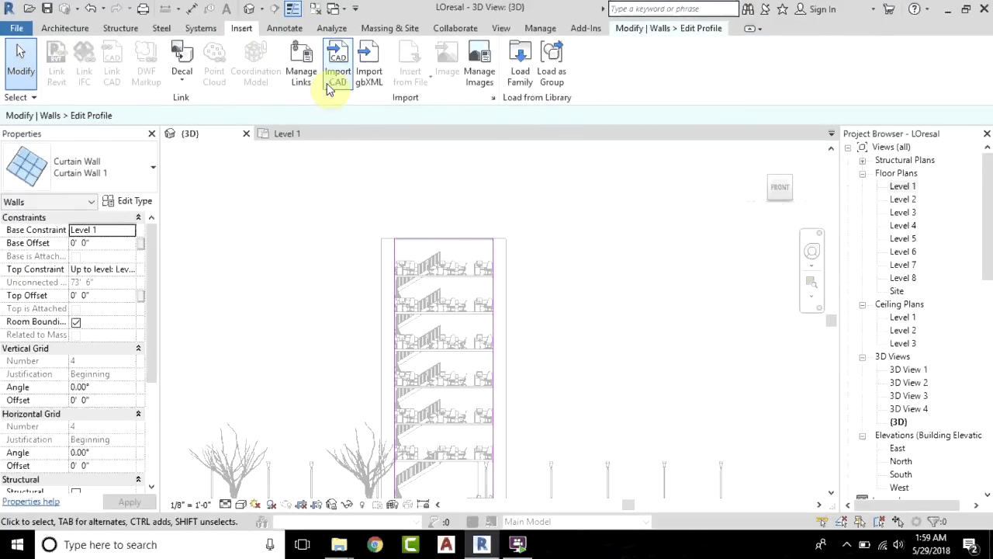
{"action": "left_click", "coordinate": [327, 83]}
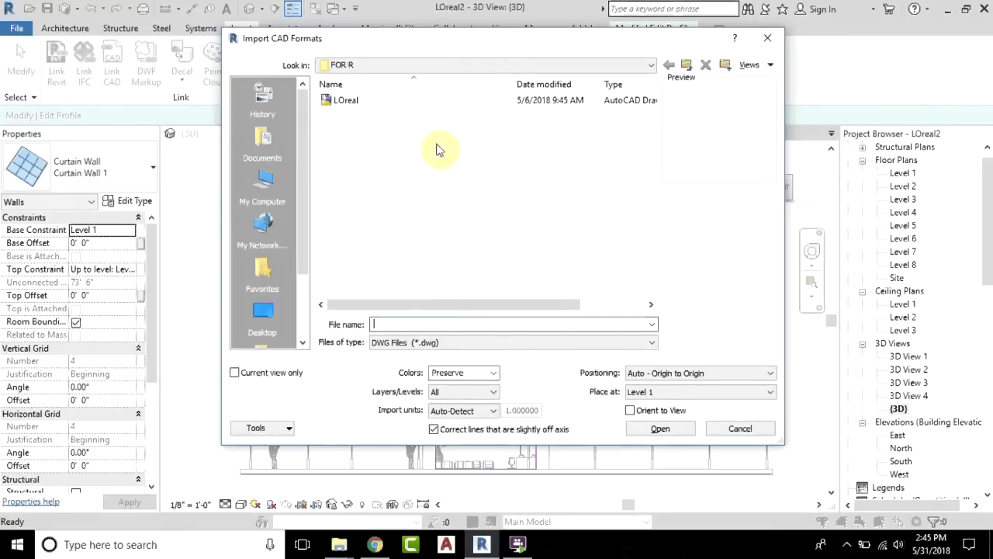
{"action": "left_click", "coordinate": [343, 102]}
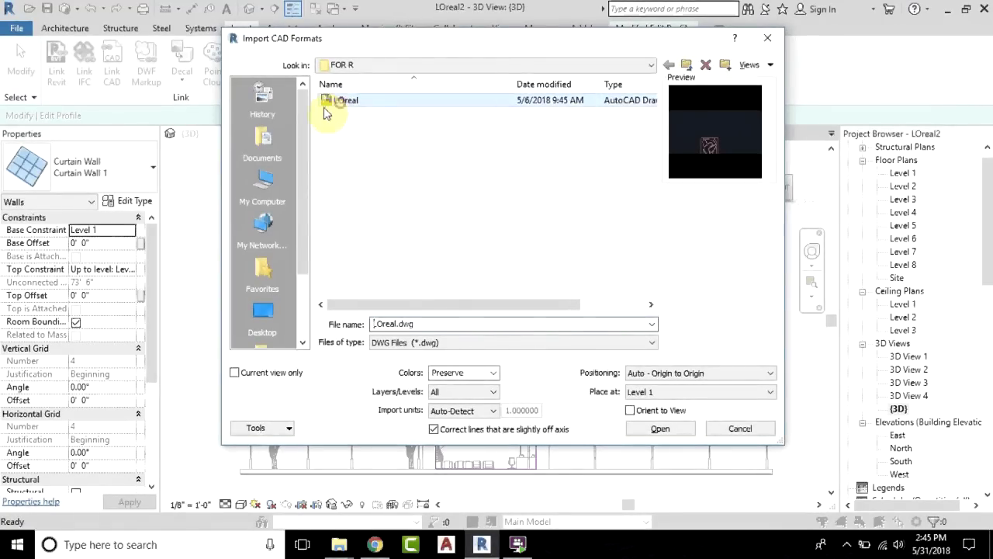
{"action": "left_click", "coordinate": [661, 429]}
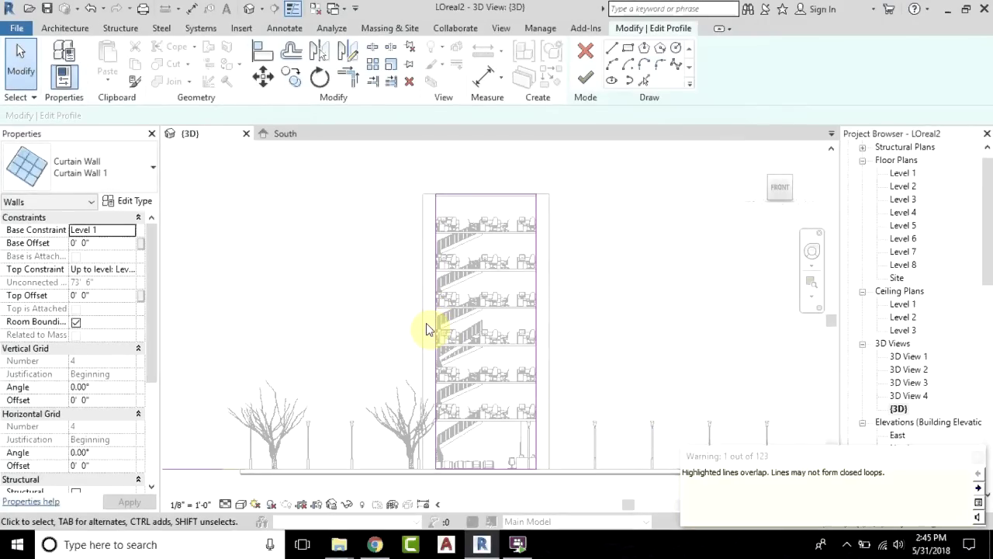
{"action": "left_click", "coordinate": [971, 459]}
Step: Select the imported CAD lines lying at ground level beside the tower and delete them from the profile sketch
{"action": "middle_click_drag", "start_coordinate": [328, 334], "coordinate": [508, 286]}
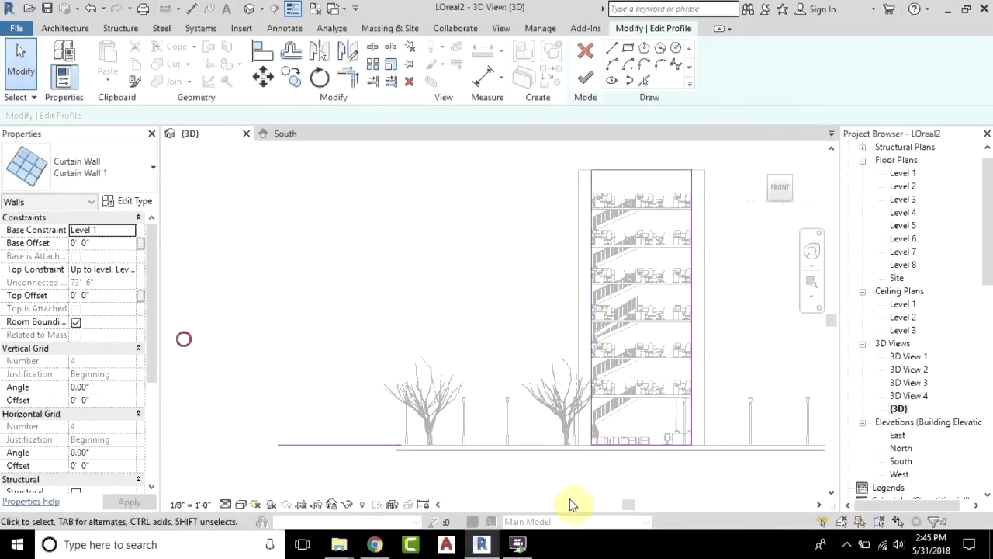
{"action": "left_click_drag", "start_coordinate": [490, 516], "coordinate": [490, 516]}
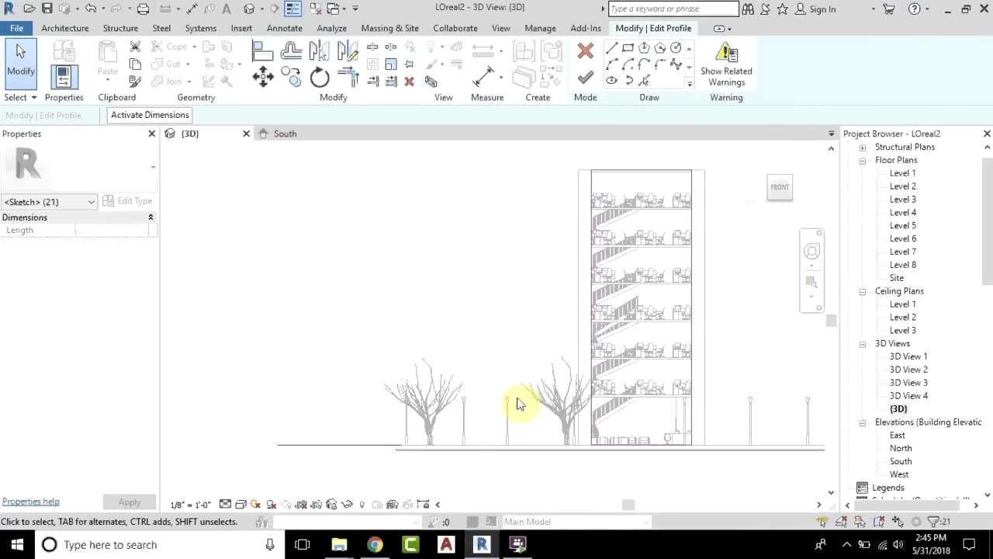
{"action": "middle_click_drag", "start_coordinate": [518, 403], "coordinate": [451, 410]}
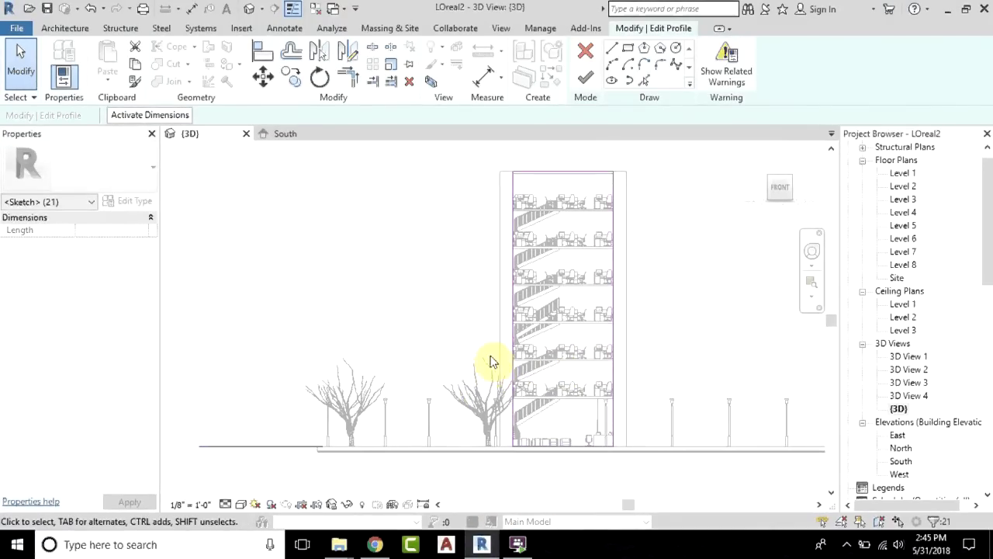
{"action": "middle_click_drag", "start_coordinate": [507, 332], "coordinate": [608, 406], "text": "shift"}
{"action": "middle_click_drag", "start_coordinate": [479, 312], "coordinate": [589, 344]}
{"action": "middle_click_drag", "start_coordinate": [409, 402], "coordinate": [384, 292]}
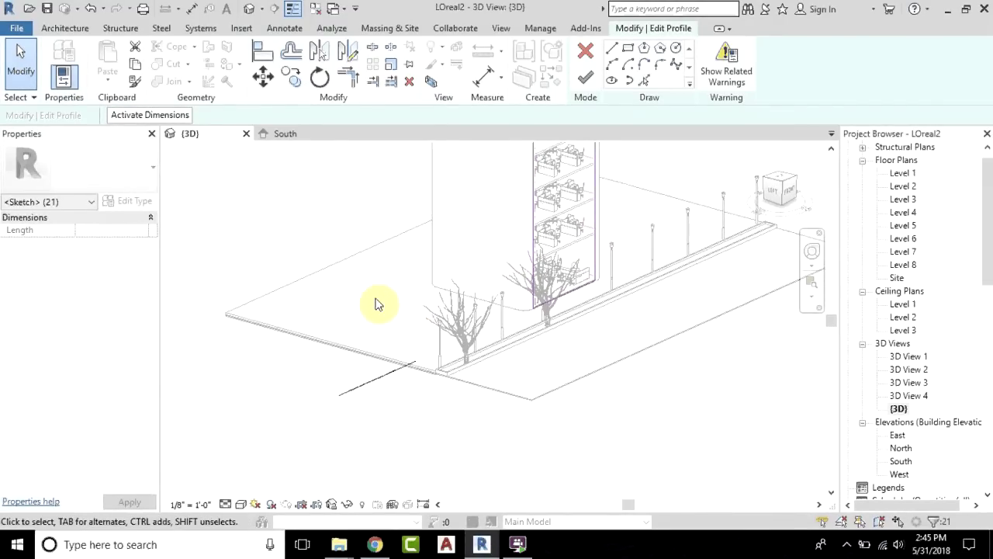
{"action": "middle_click_drag", "start_coordinate": [513, 264], "coordinate": [472, 359]}
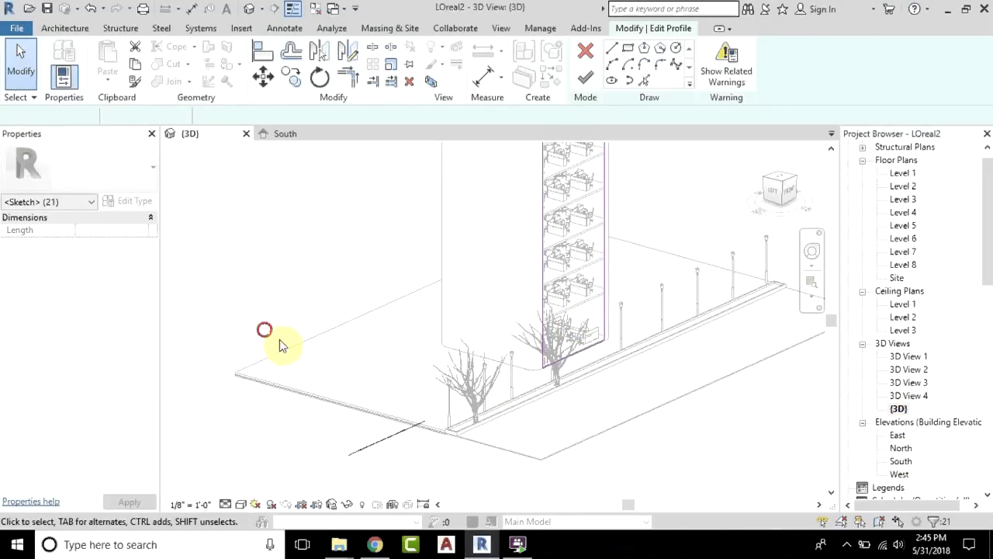
{"action": "left_click_drag", "start_coordinate": [448, 509], "coordinate": [446, 509]}
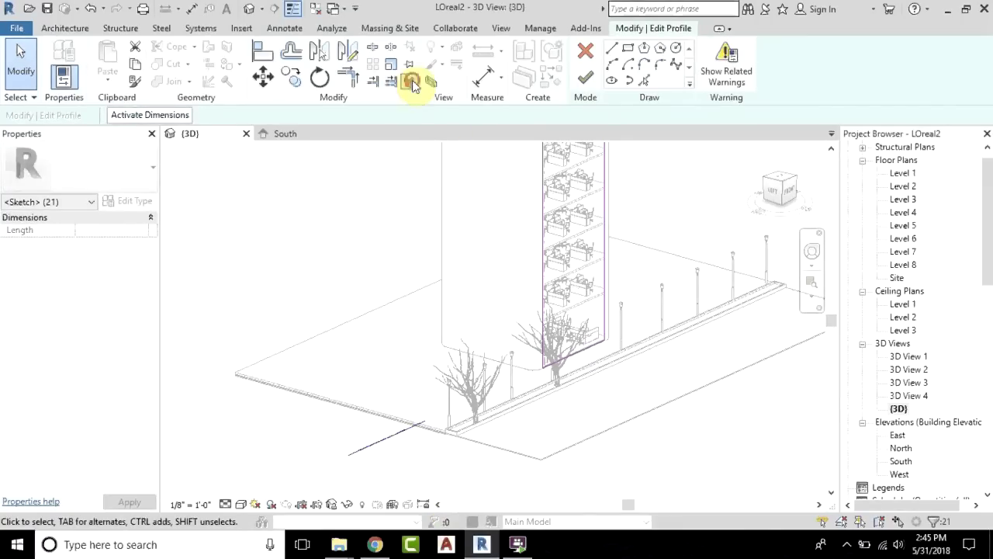
{"action": "left_click", "coordinate": [662, 205]}
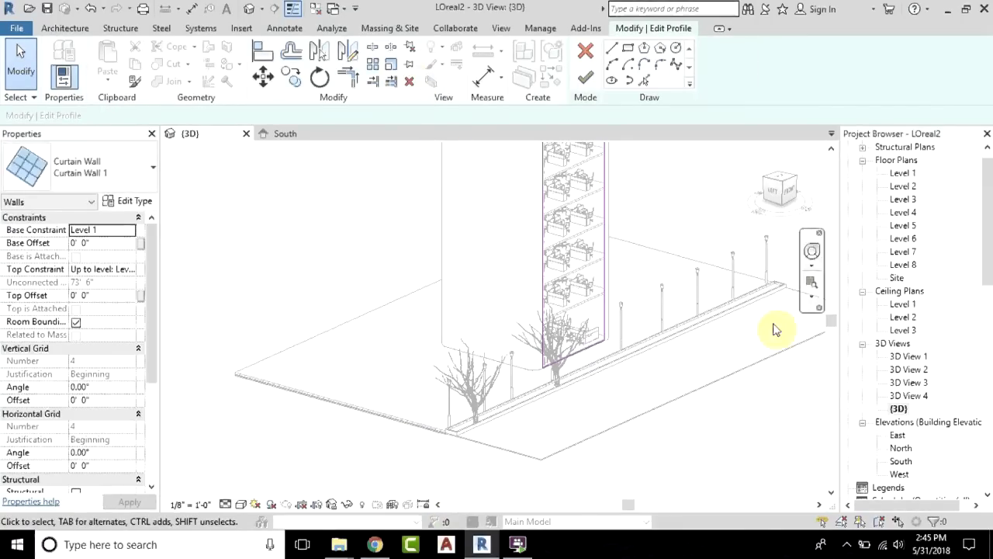
Step: Import LOreal.dwg into the profile sketch from the South elevation, positioned Auto - Origin to Origin at Level 1
{"action": "double_click", "coordinate": [903, 462]}
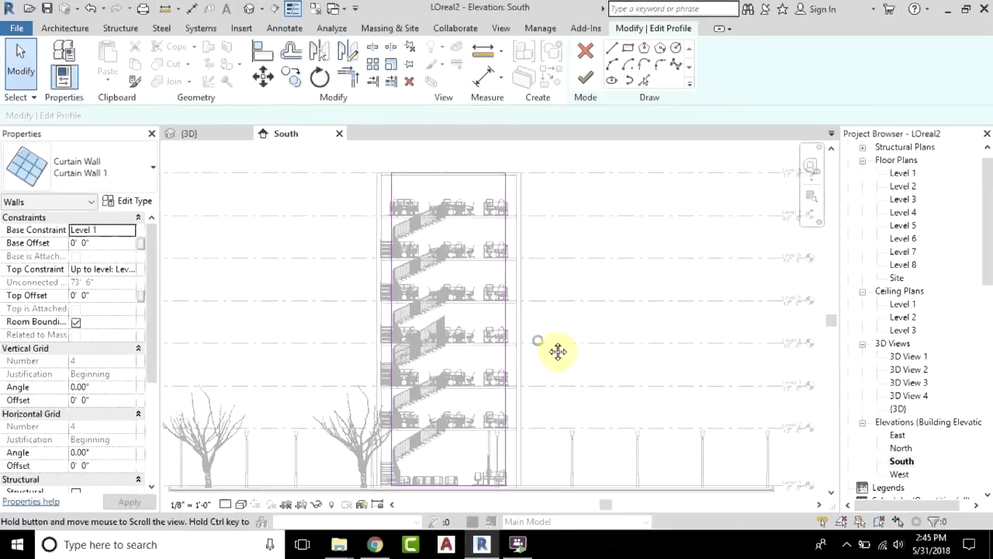
{"action": "middle_click_drag", "start_coordinate": [556, 350], "coordinate": [592, 352]}
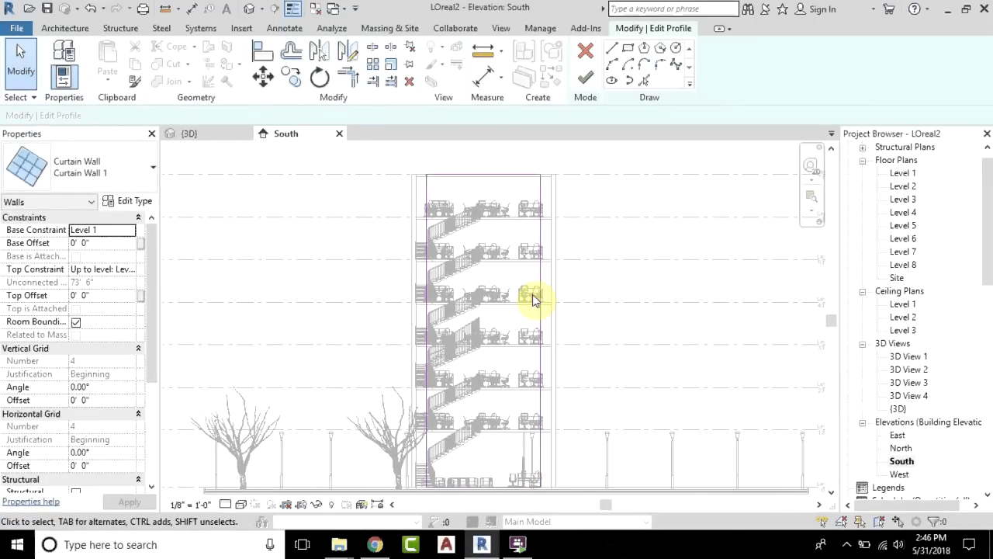
{"action": "left_click", "coordinate": [241, 30]}
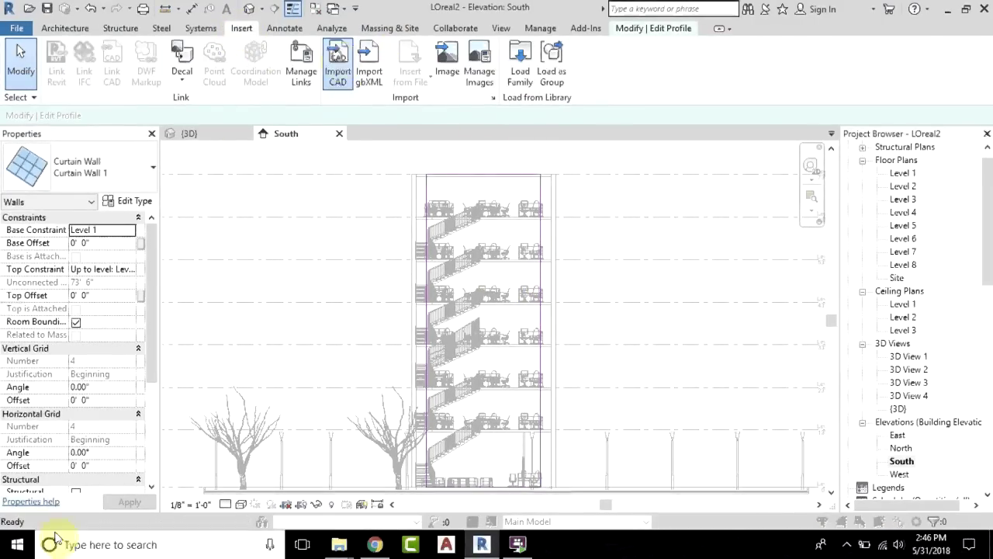
{"action": "left_click", "coordinate": [346, 103]}
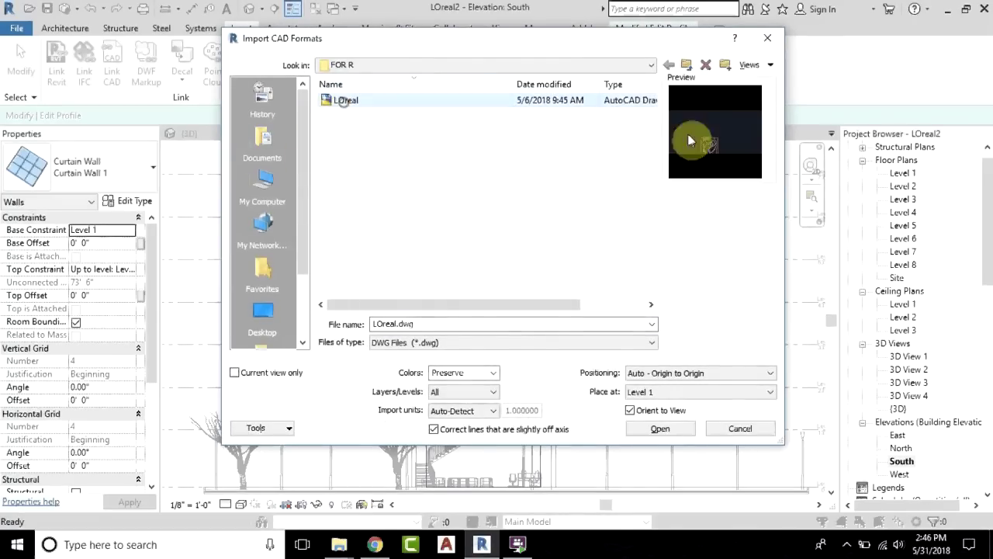
{"action": "left_click", "coordinate": [660, 429]}
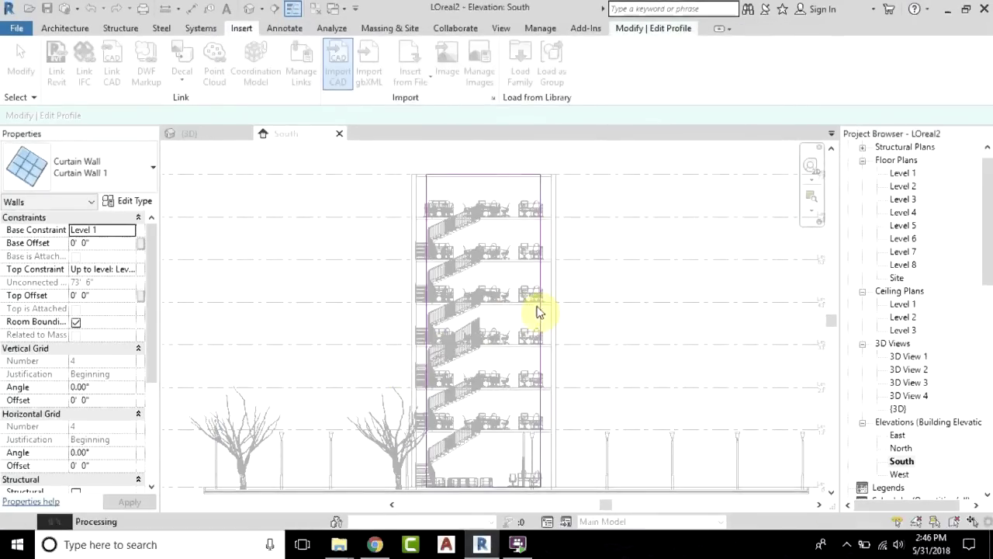
{"action": "middle_click_drag", "start_coordinate": [536, 311], "coordinate": [407, 264]}
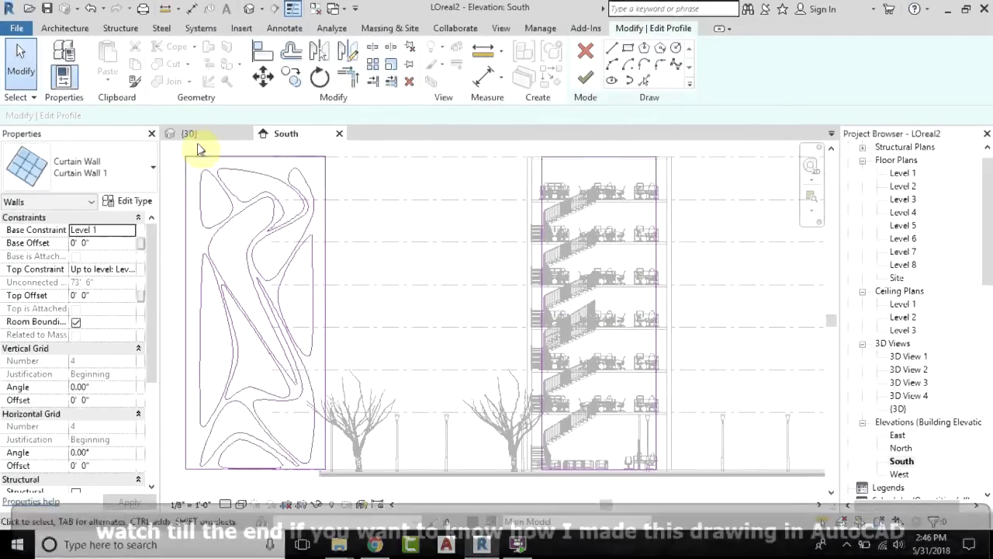
Step: Select the imported curved shapes and move them from beside the tower onto the curtain wall profile, aligned at the roof edge's midpoint
{"action": "middle_click_drag", "start_coordinate": [243, 282], "coordinate": [263, 289]}
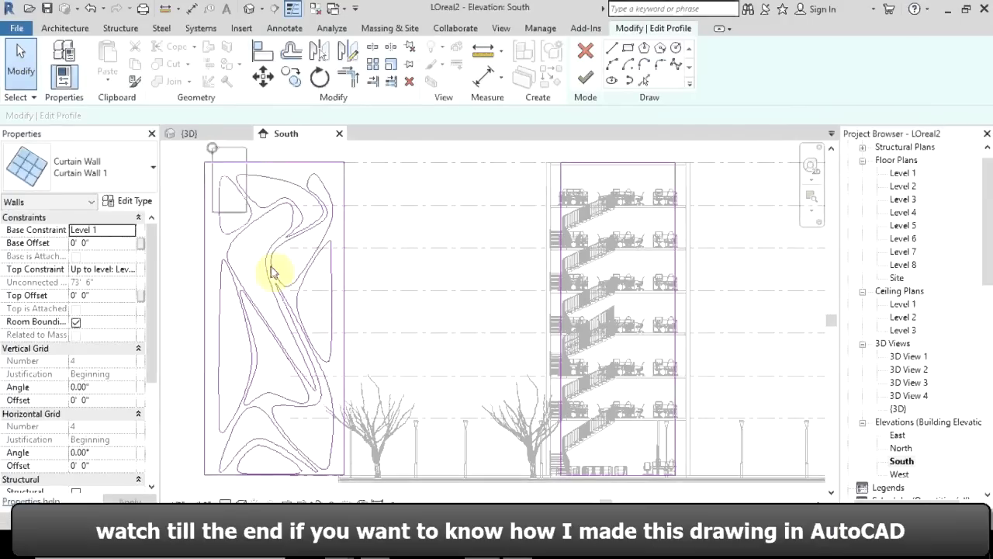
{"action": "mouse_move", "coordinate": [272, 272]}
{"action": "left_mouse_down"}
{"action": "mouse_move", "coordinate": [344, 461]}
{"action": "mouse_move", "coordinate": [344, 492]}
{"action": "left_mouse_up"}
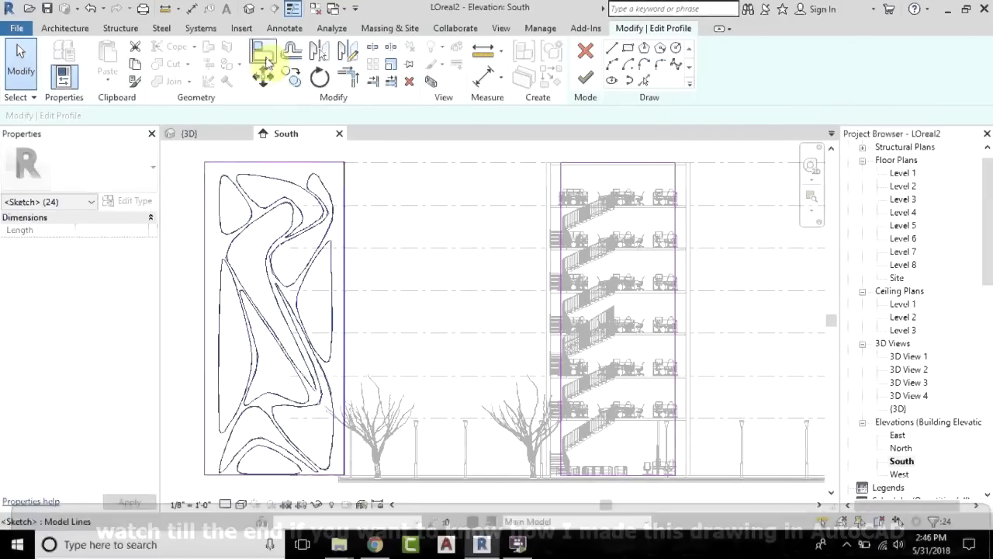
{"action": "left_click", "coordinate": [263, 76]}
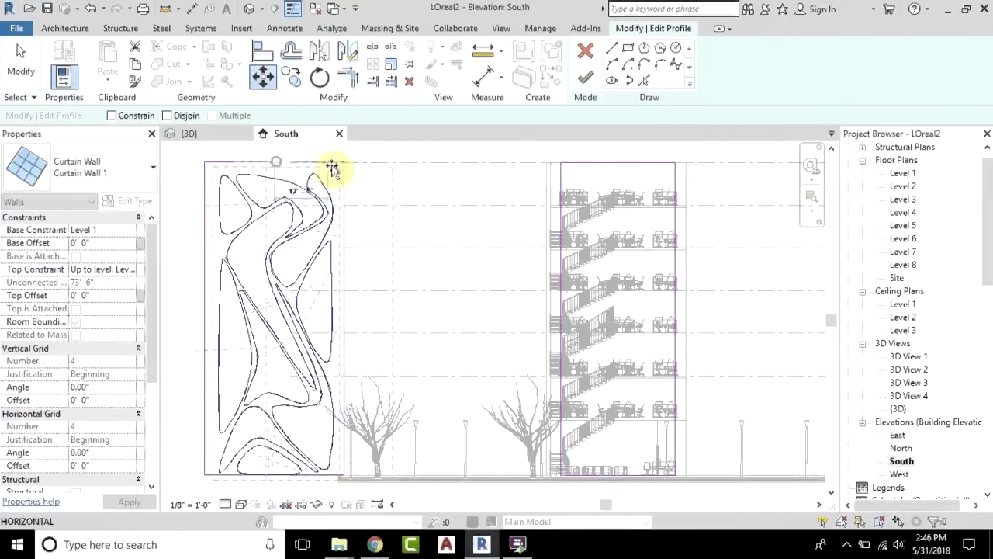
{"action": "middle_click_drag", "start_coordinate": [588, 178], "coordinate": [483, 188]}
{"action": "scroll", "coordinate": [535, 172], "scroll_direction": "up", "scroll_amount": 1}
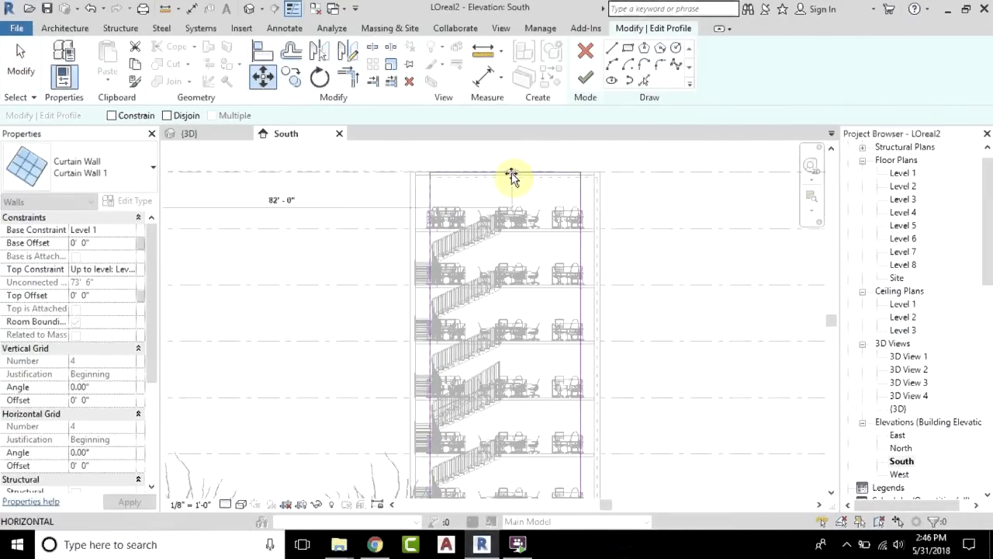
{"action": "left_click", "coordinate": [501, 172]}
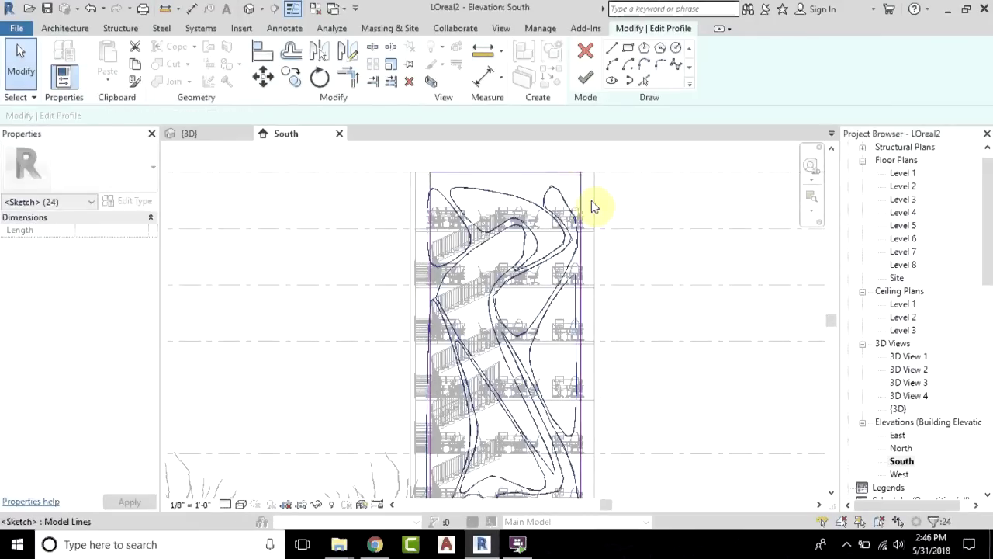
Step: Nudge the imported curves sideways until they fit between the vertical edges of the curtain wall profile
{"action": "key", "text": "Right"}
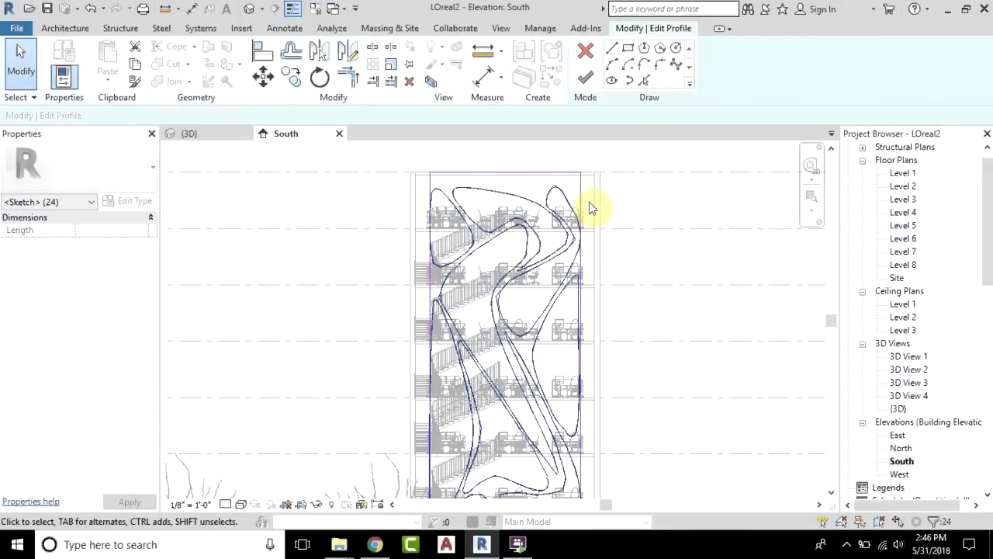
{"action": "scroll", "coordinate": [589, 203], "scroll_direction": "up", "scroll_amount": 4}
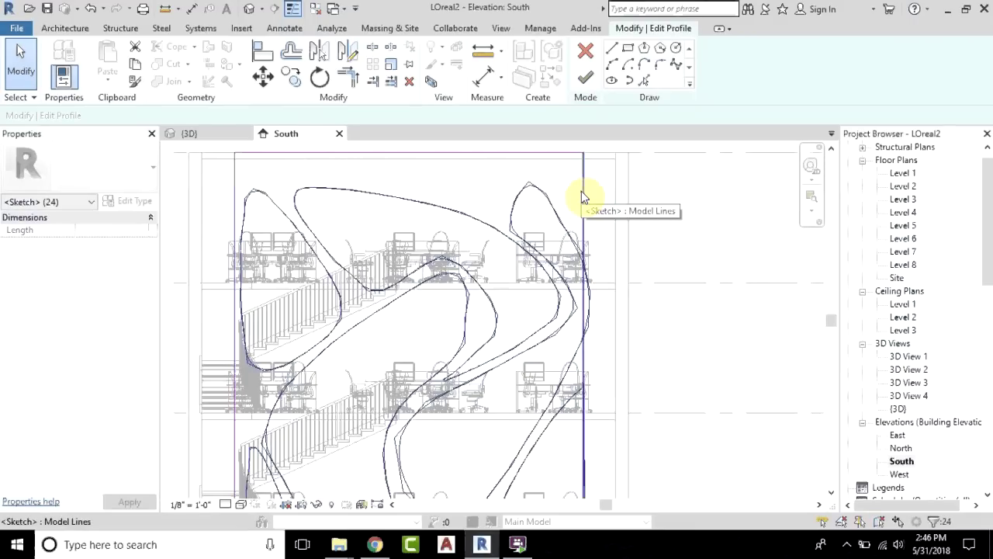
{"action": "key", "text": "Left"}
{"action": "key", "text": "Left"}
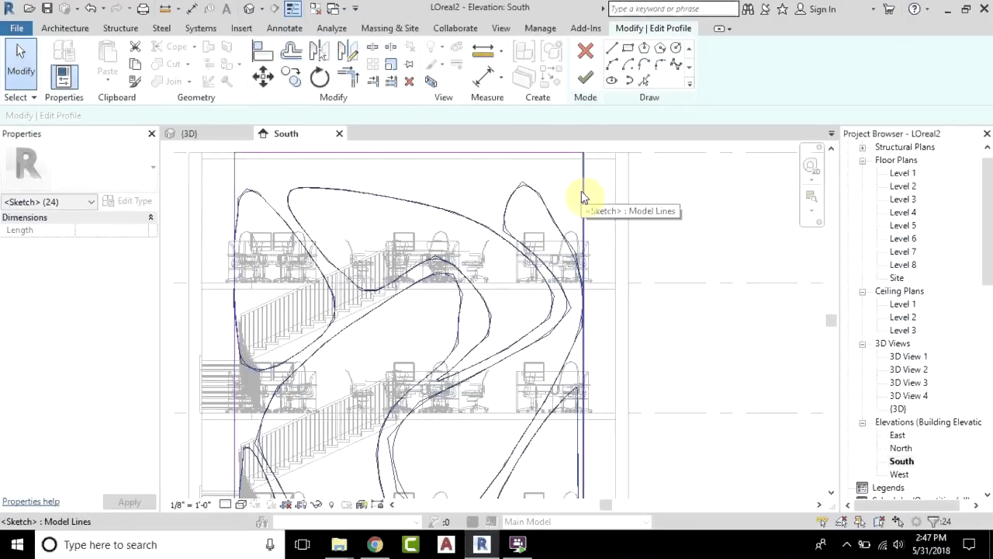
{"action": "scroll", "coordinate": [613, 206], "scroll_direction": "down", "scroll_amount": 4}
{"action": "key", "text": "Escape"}
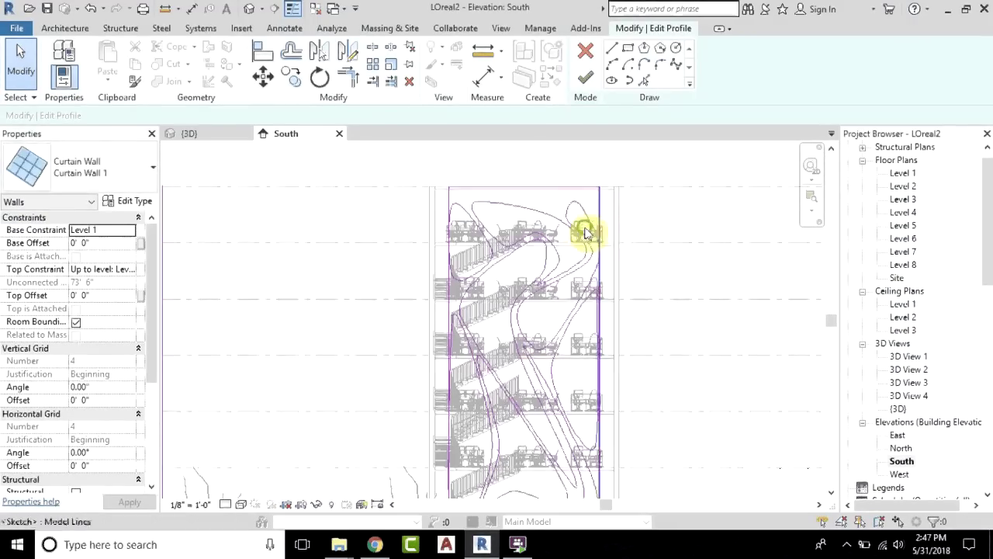
Step: Delete the leftover imported rectangle standing beside the tower from the profile sketch
{"action": "middle_click_drag", "start_coordinate": [581, 230], "coordinate": [556, 229]}
{"action": "middle_click_drag", "start_coordinate": [460, 281], "coordinate": [445, 219]}
{"action": "scroll", "coordinate": [485, 310], "scroll_direction": "down", "scroll_amount": 2}
{"action": "middle_click_drag", "start_coordinate": [495, 435], "coordinate": [532, 453]}
{"action": "middle_click_drag", "start_coordinate": [328, 271], "coordinate": [512, 226]}
{"action": "left_click_drag", "start_coordinate": [500, 155], "coordinate": [360, 316]}
{"action": "left_click_drag", "start_coordinate": [304, 460], "coordinate": [302, 452]}
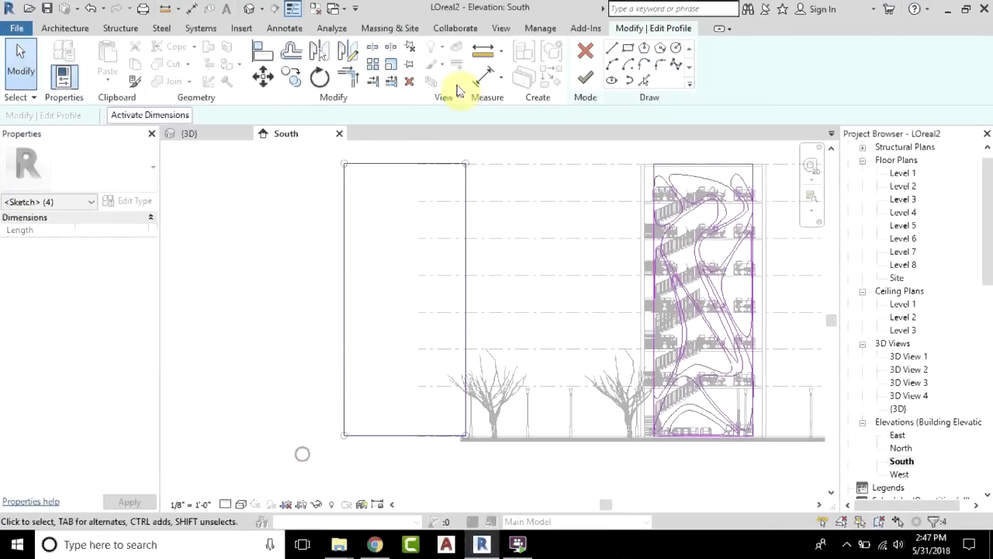
{"action": "left_click", "coordinate": [409, 81]}
Step: Delete the whole chain of rectangular boundary lines around the curved shapes and finish the curtain wall's profile edit
{"action": "middle_click_drag", "start_coordinate": [656, 195], "coordinate": [464, 250]}
{"action": "scroll", "coordinate": [613, 224], "scroll_direction": "up", "scroll_amount": 2}
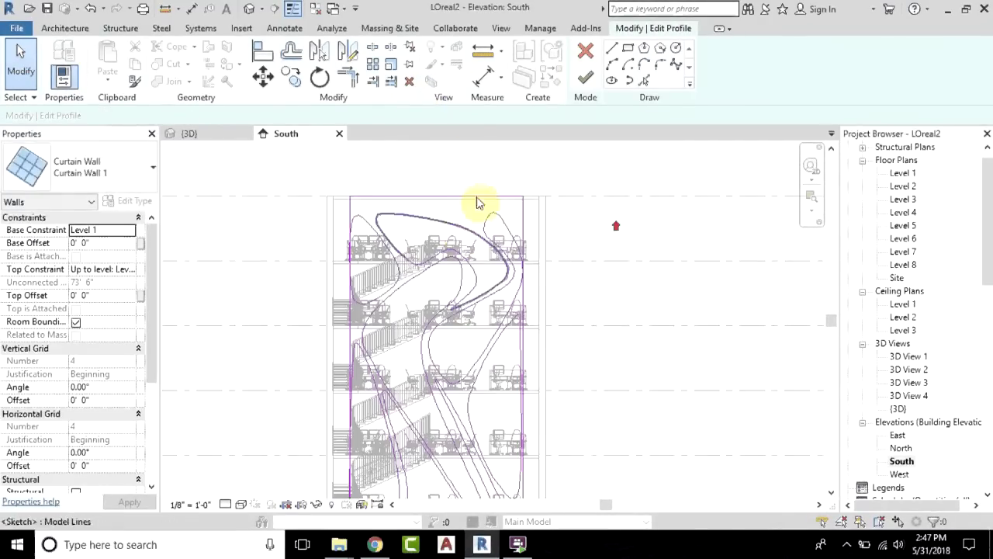
{"action": "mouse_move", "coordinate": [582, 184]}
{"action": "left_mouse_down"}
{"action": "mouse_move", "coordinate": [215, 226]}
{"action": "mouse_move", "coordinate": [287, 188]}
{"action": "left_mouse_up"}
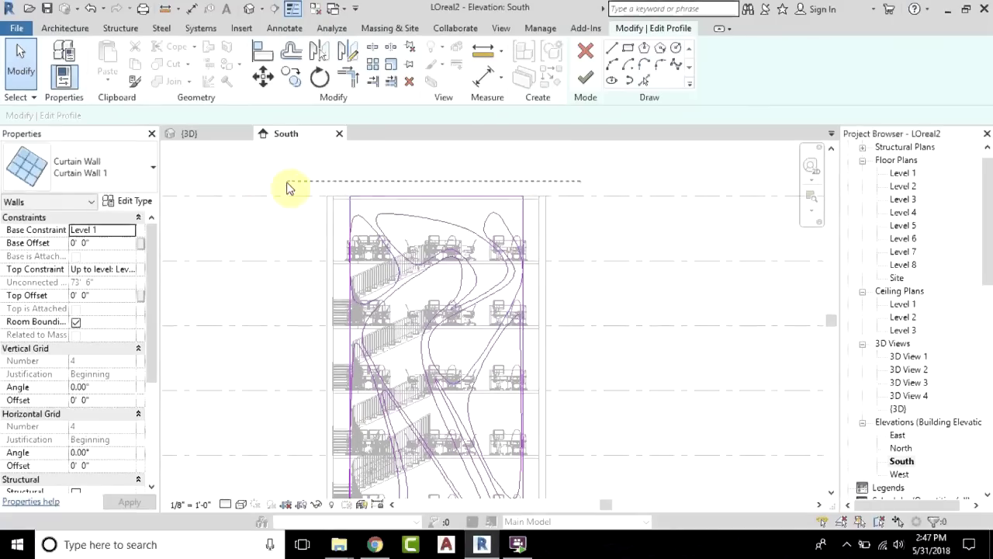
{"action": "scroll", "coordinate": [613, 178], "scroll_direction": "up", "scroll_amount": 1}
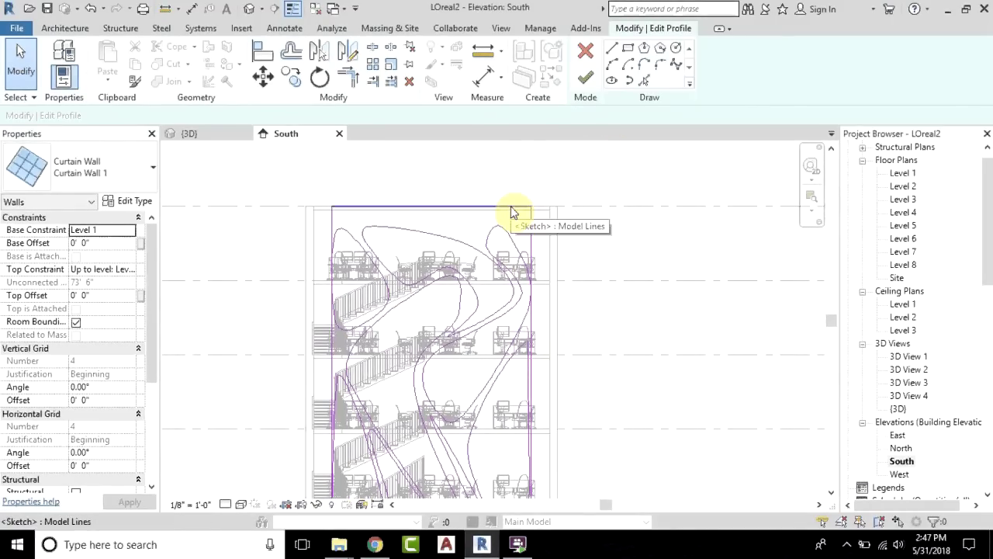
{"action": "key", "text": "Tab"}
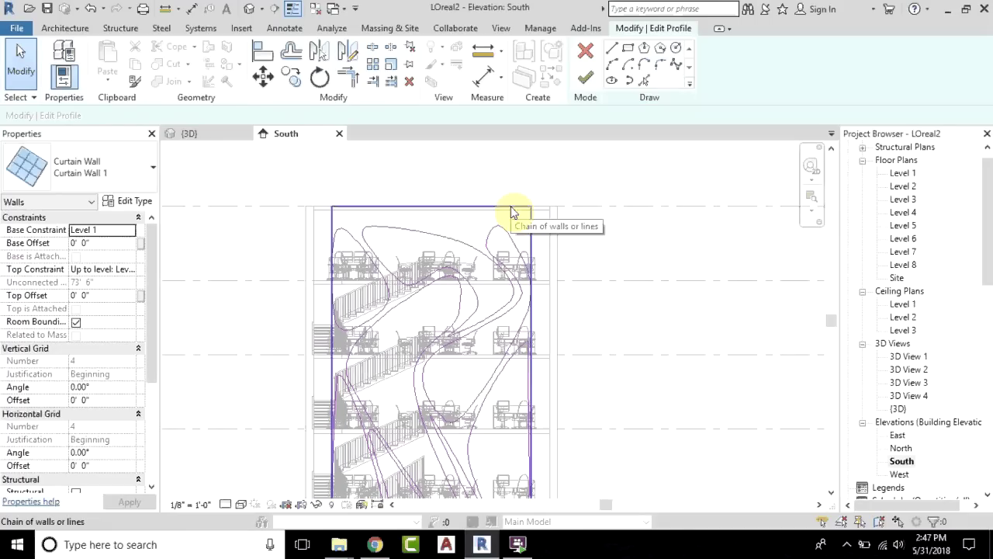
{"action": "left_click", "coordinate": [511, 212]}
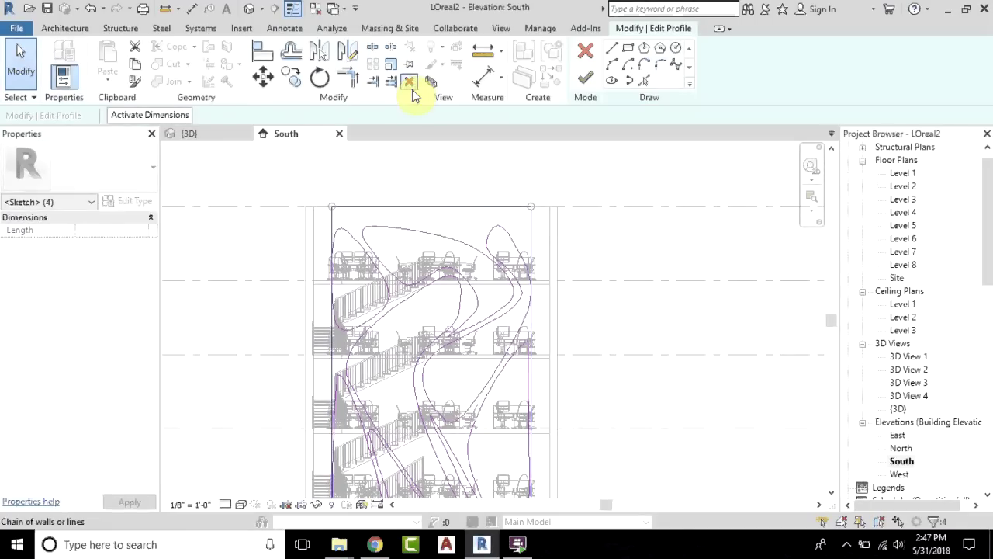
{"action": "left_click", "coordinate": [409, 81]}
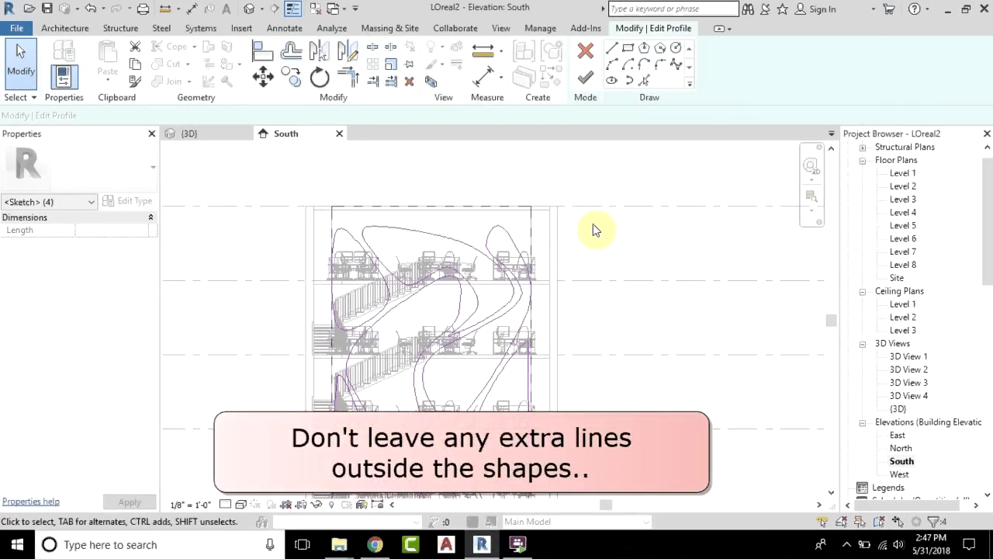
{"action": "scroll", "coordinate": [620, 206], "scroll_direction": "down", "scroll_amount": 4}
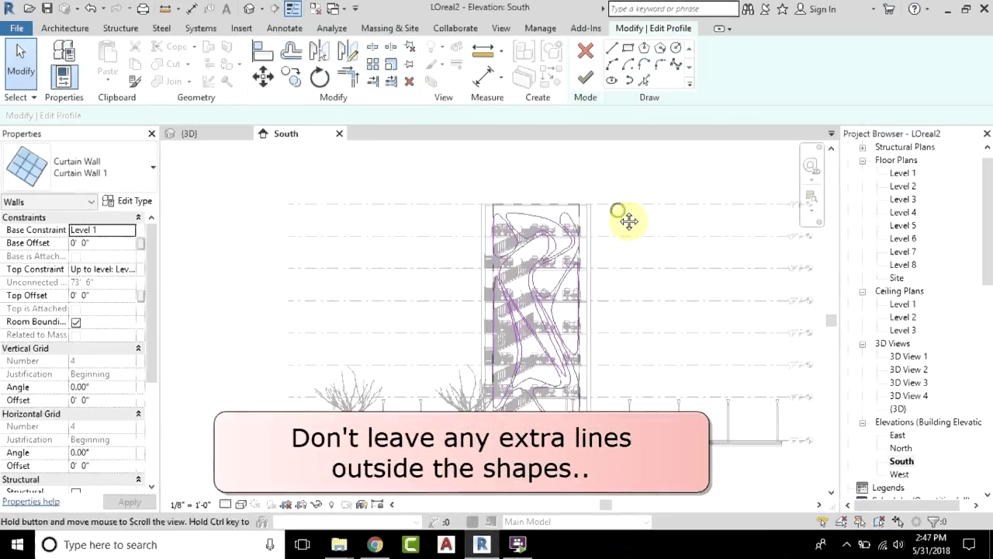
{"action": "scroll", "coordinate": [610, 244], "scroll_direction": "up", "scroll_amount": 3}
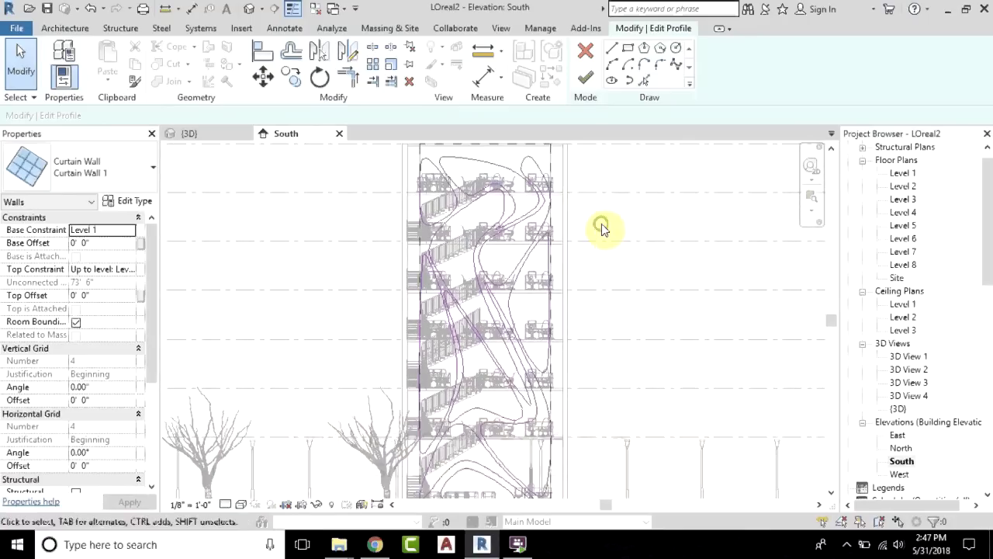
{"action": "left_click", "coordinate": [591, 80]}
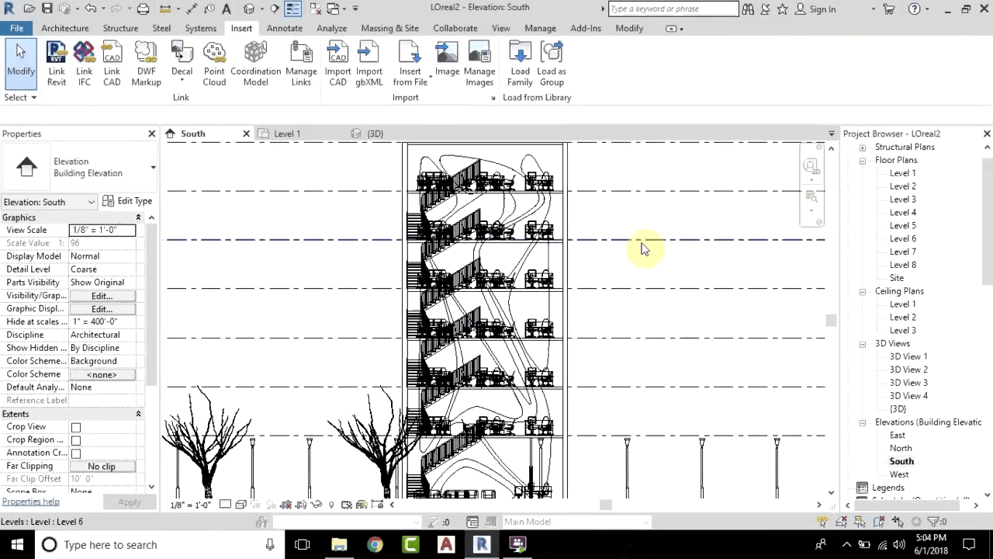
Step: Examine the curved facade in the 3D view, up close below the roof and over the whole tower front
{"action": "middle_click_drag", "start_coordinate": [616, 251], "coordinate": [618, 264]}
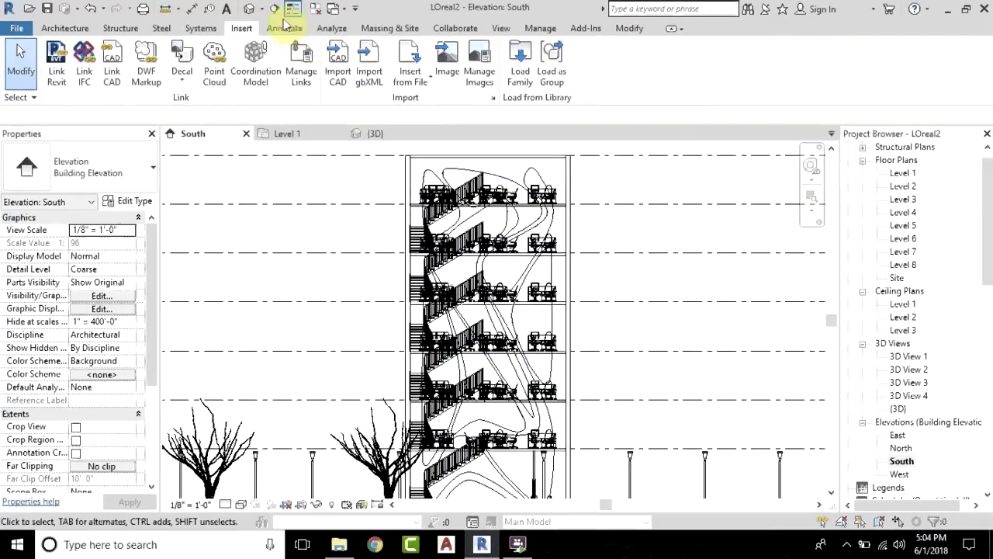
{"action": "left_click", "coordinate": [246, 10]}
{"action": "middle_click_drag", "start_coordinate": [444, 256], "coordinate": [559, 178]}
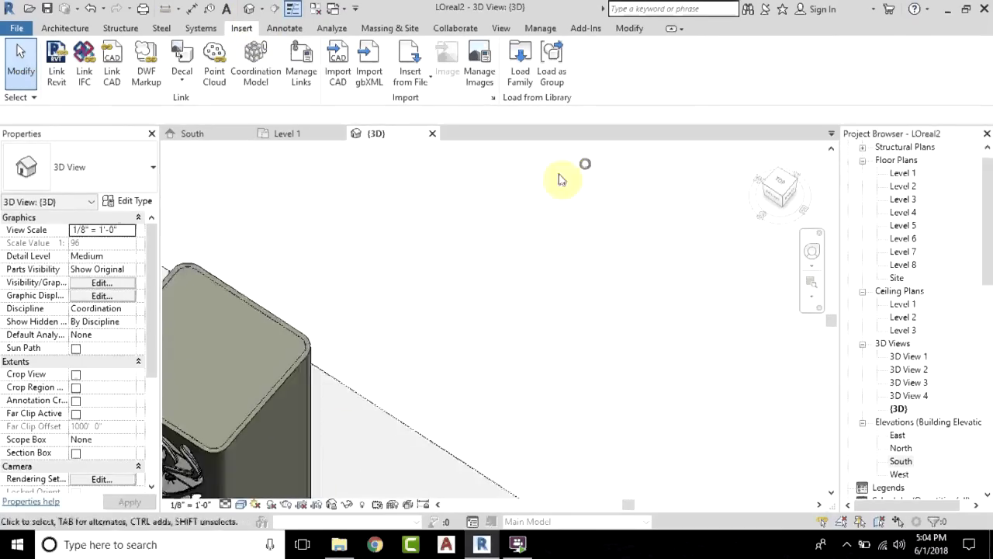
{"action": "middle_click_drag", "start_coordinate": [357, 423], "coordinate": [337, 337]}
{"action": "scroll", "coordinate": [350, 248], "scroll_direction": "up", "scroll_amount": 5}
{"action": "middle_click_drag", "start_coordinate": [547, 283], "coordinate": [553, 325]}
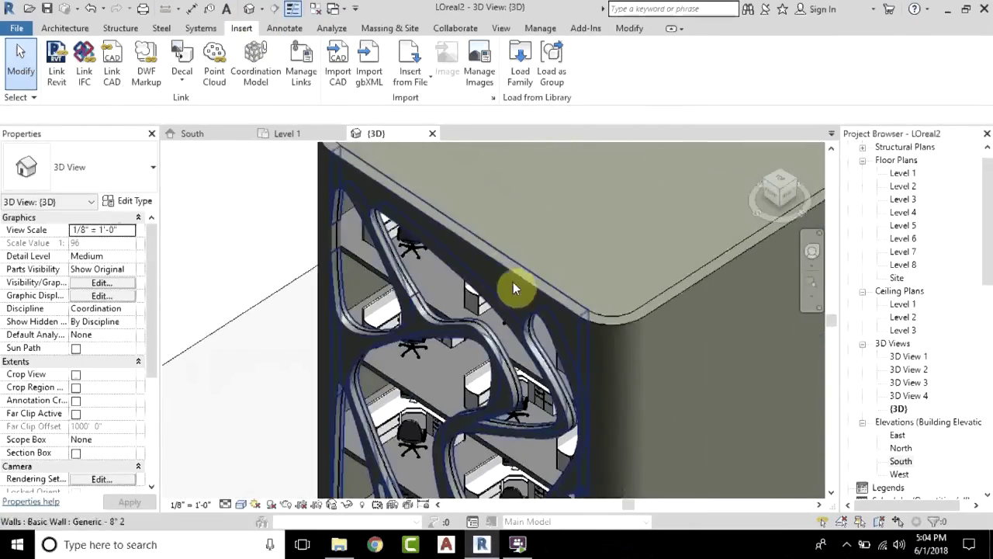
{"action": "middle_click_drag", "start_coordinate": [603, 373], "coordinate": [657, 167]}
{"action": "scroll", "coordinate": [576, 248], "scroll_direction": "down", "scroll_amount": 4}
{"action": "middle_click_drag", "start_coordinate": [555, 380], "coordinate": [688, 328], "text": "shift"}
{"action": "scroll", "coordinate": [550, 270], "scroll_direction": "down", "scroll_amount": 3}
{"action": "scroll", "coordinate": [613, 295], "scroll_direction": "up", "scroll_amount": 2}
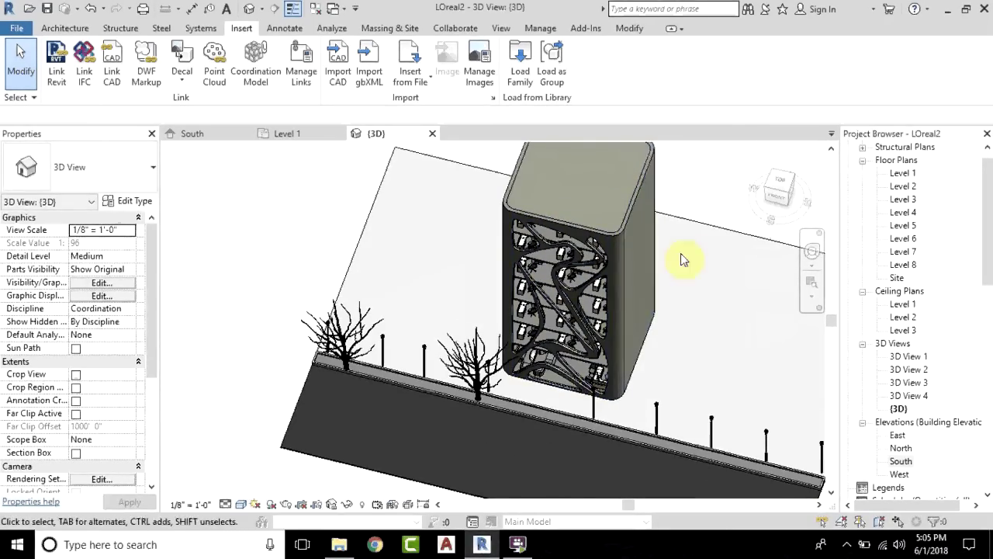
{"action": "middle_click_drag", "start_coordinate": [683, 253], "coordinate": [649, 287], "text": "shift"}
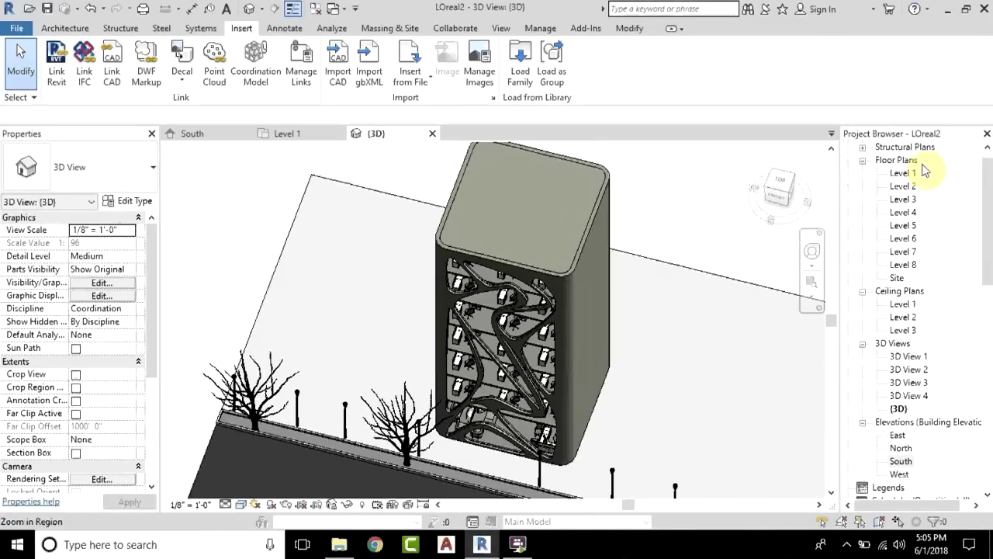
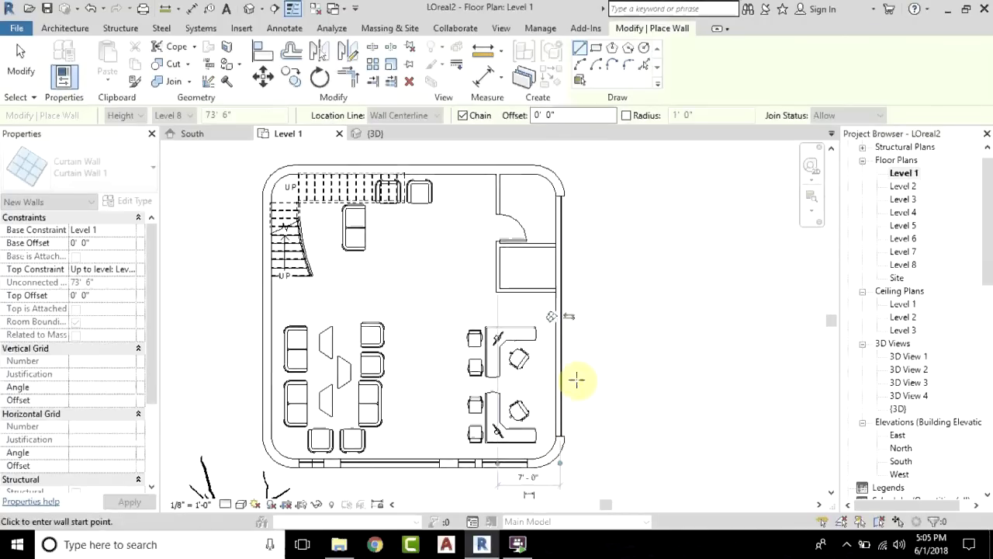
Step: Open the east curtain wall's profile for editing in the East elevation and import the CAD file with the curves
{"action": "left_click", "coordinate": [560, 365]}
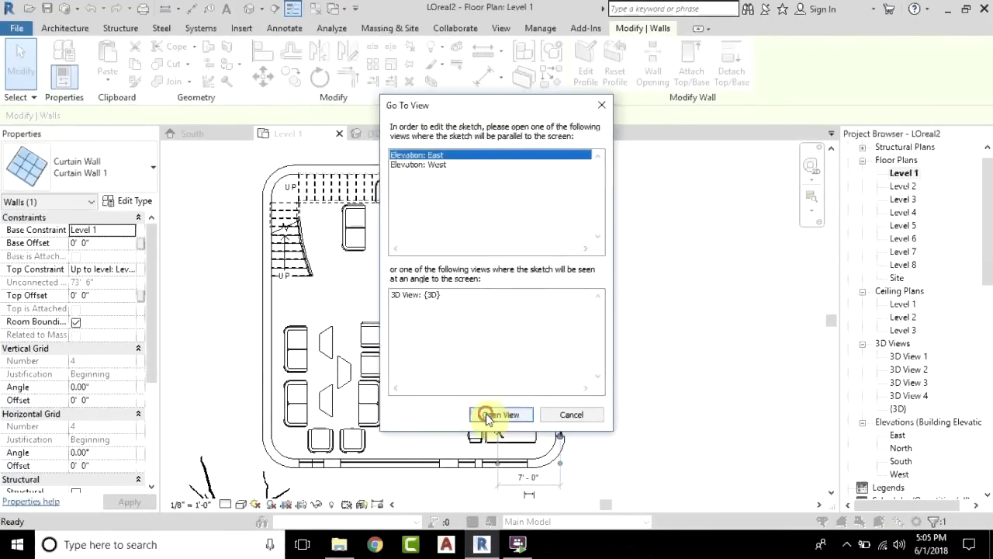
{"action": "key", "text": "Return"}
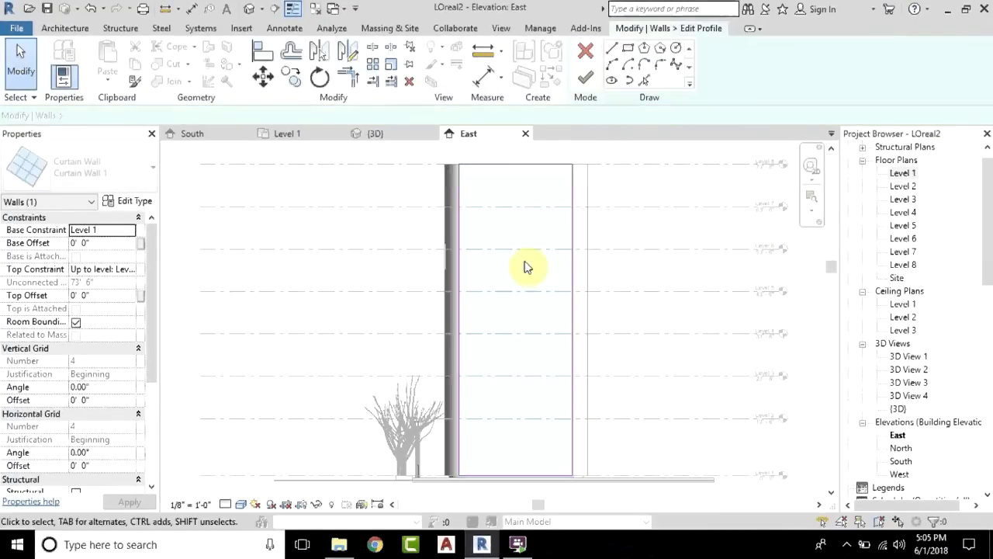
{"action": "left_click", "coordinate": [62, 28]}
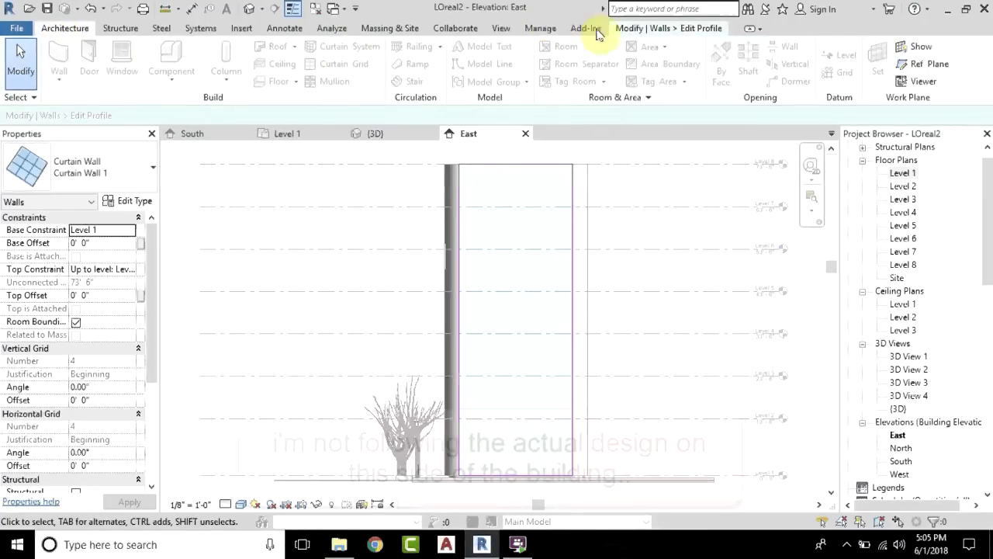
{"action": "left_click", "coordinate": [658, 29]}
{"action": "left_click", "coordinate": [241, 34]}
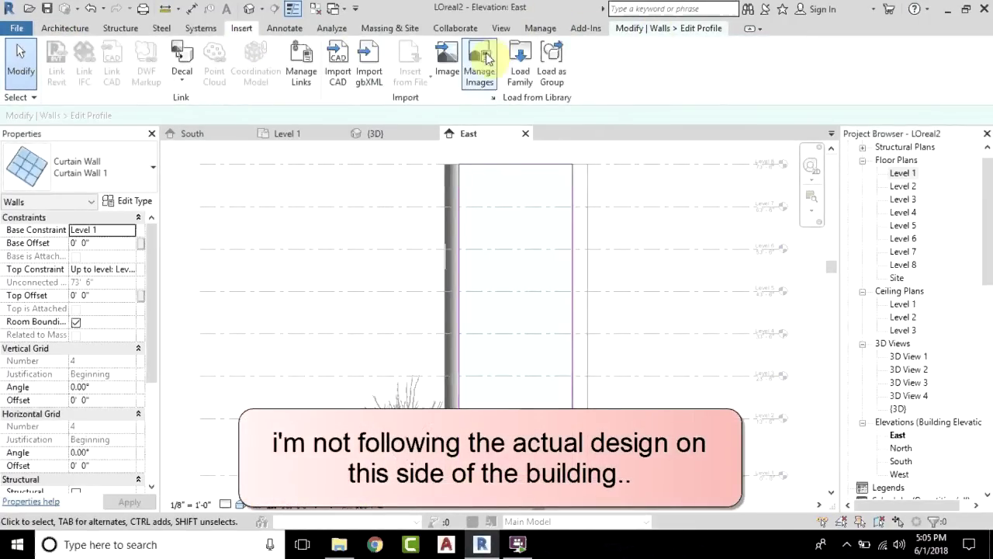
{"action": "left_click", "coordinate": [336, 66]}
{"action": "double_click", "coordinate": [350, 102]}
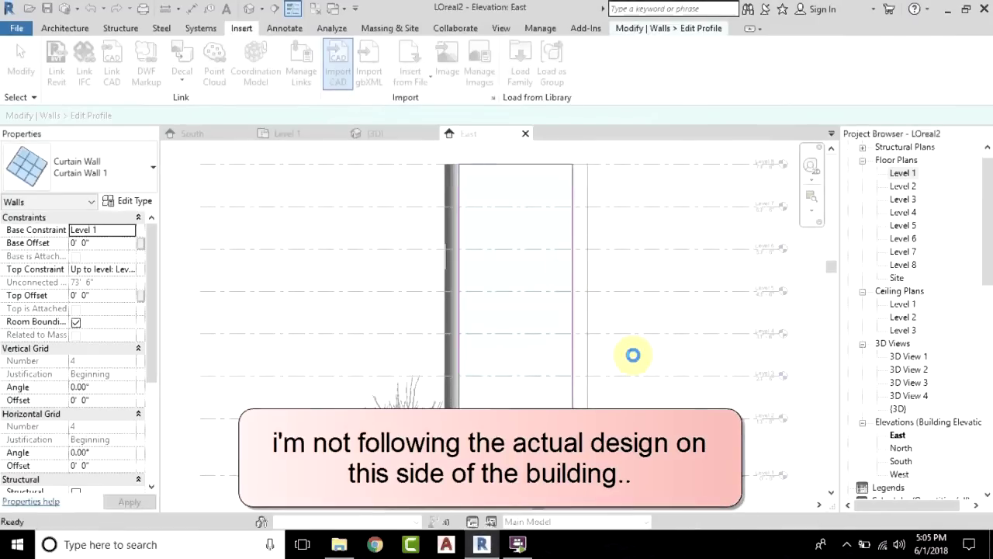
Step: Move the imported curves, without their surrounding rectangle, from beside the tower onto the east curtain wall profile
{"action": "scroll", "coordinate": [528, 366], "scroll_direction": "down", "scroll_amount": 3}
{"action": "mouse_move", "coordinate": [273, 247]}
{"action": "left_mouse_down"}
{"action": "mouse_move", "coordinate": [311, 432]}
{"action": "mouse_move", "coordinate": [340, 463]}
{"action": "left_mouse_up"}
{"action": "left_click_drag", "start_coordinate": [284, 211], "coordinate": [250, 274]}
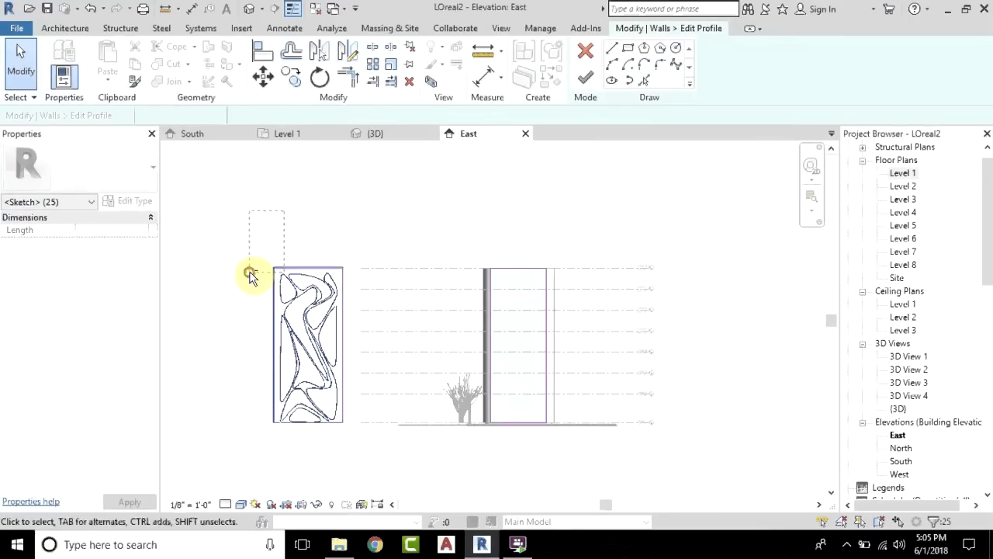
{"action": "key", "text": "m"}
{"action": "key", "text": "v"}
{"action": "left_click", "coordinate": [305, 267]}
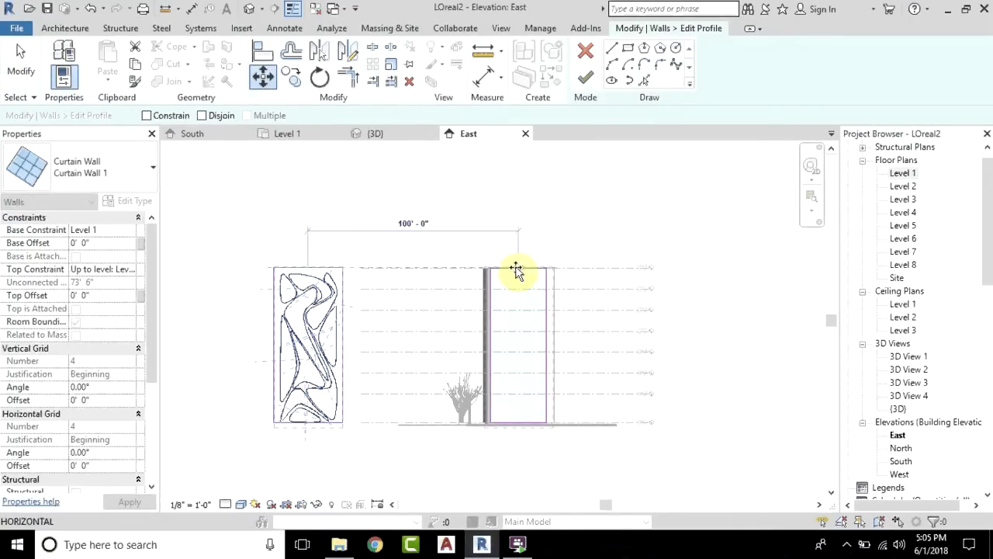
{"action": "left_click", "coordinate": [514, 269]}
{"action": "scroll", "coordinate": [603, 295], "scroll_direction": "up", "scroll_amount": 5}
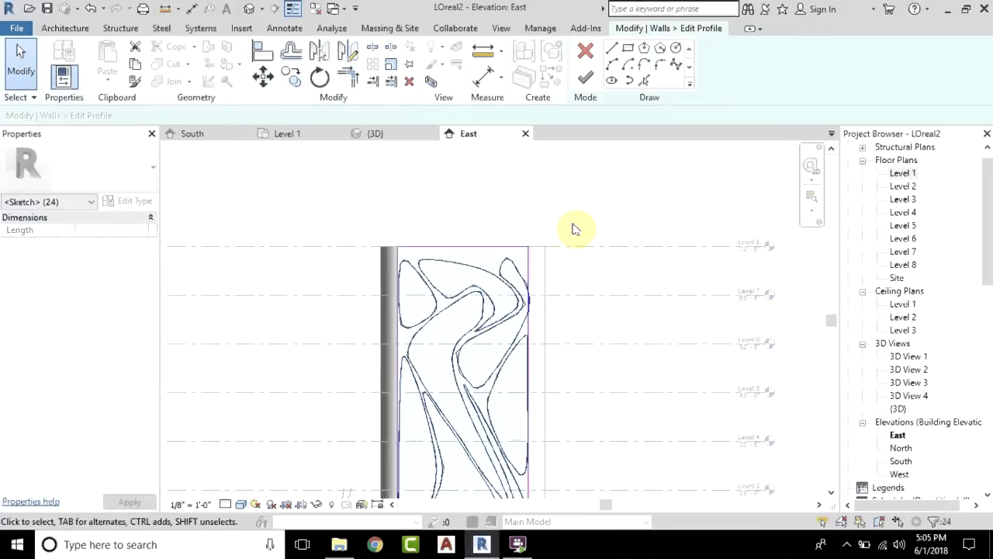
Step: Delete the rectangular boundary lines around the curved shapes on the east curtain wall profile
{"action": "mouse_move", "coordinate": [572, 211]}
{"action": "left_mouse_down"}
{"action": "mouse_move", "coordinate": [388, 225]}
{"action": "mouse_move", "coordinate": [352, 250]}
{"action": "left_mouse_up"}
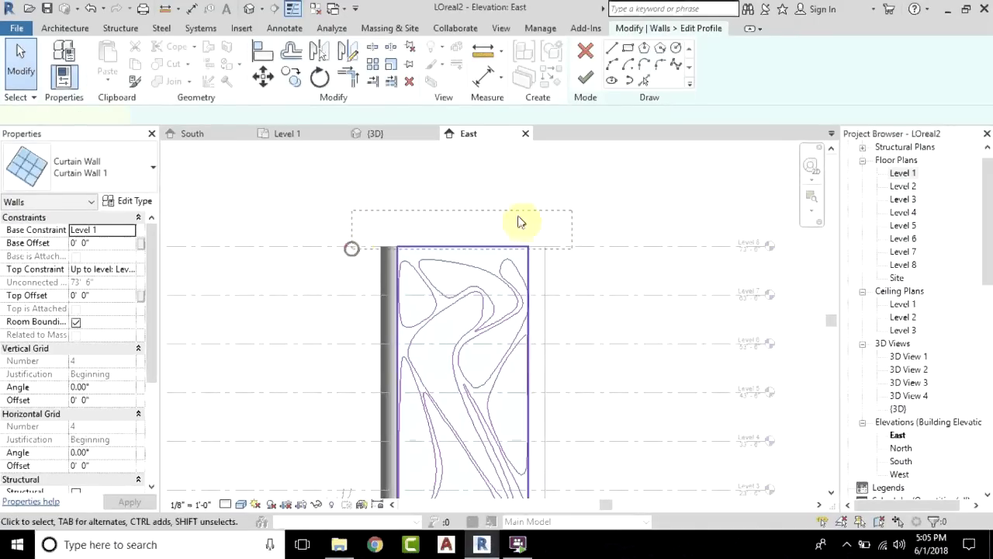
{"action": "scroll", "coordinate": [594, 222], "scroll_direction": "down", "scroll_amount": 4}
{"action": "scroll", "coordinate": [532, 375], "scroll_direction": "up", "scroll_amount": 2}
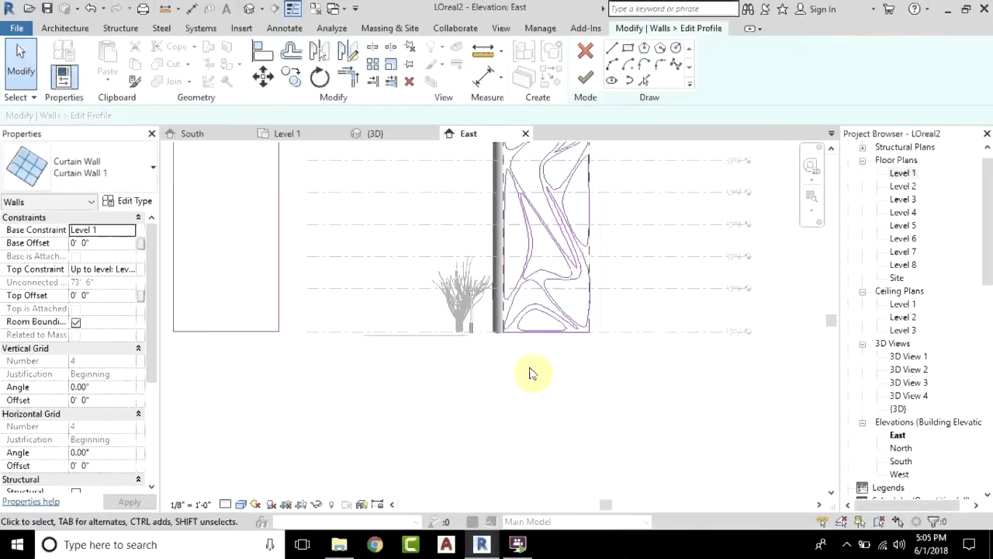
{"action": "left_click", "coordinate": [508, 333]}
{"action": "left_click", "coordinate": [311, 390]}
Step: Delete the leftover imported rectangle standing beside the tower in the East elevation
{"action": "scroll", "coordinate": [309, 391], "scroll_direction": "down", "scroll_amount": 3}
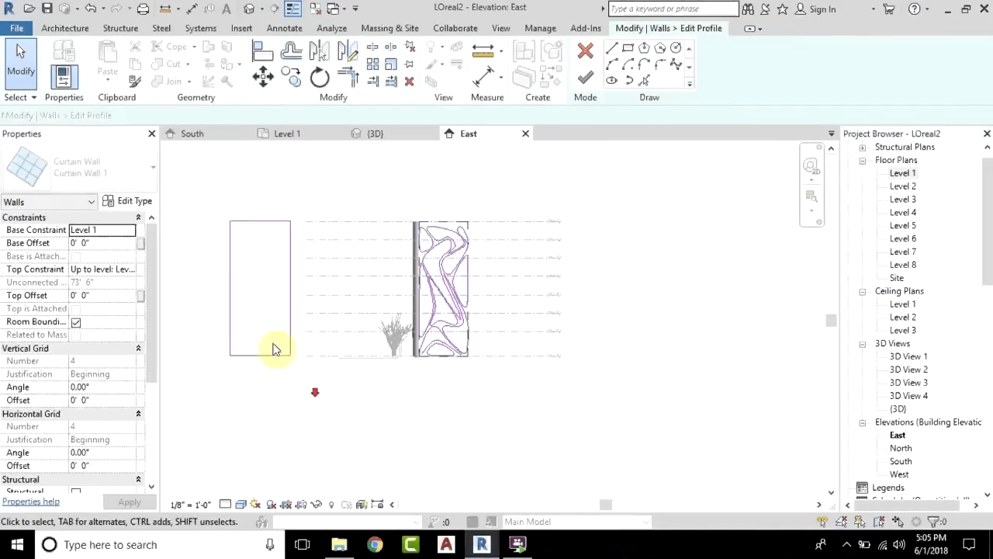
{"action": "left_click_drag", "start_coordinate": [205, 185], "coordinate": [318, 426]}
{"action": "scroll", "coordinate": [428, 321], "scroll_direction": "up", "scroll_amount": 4}
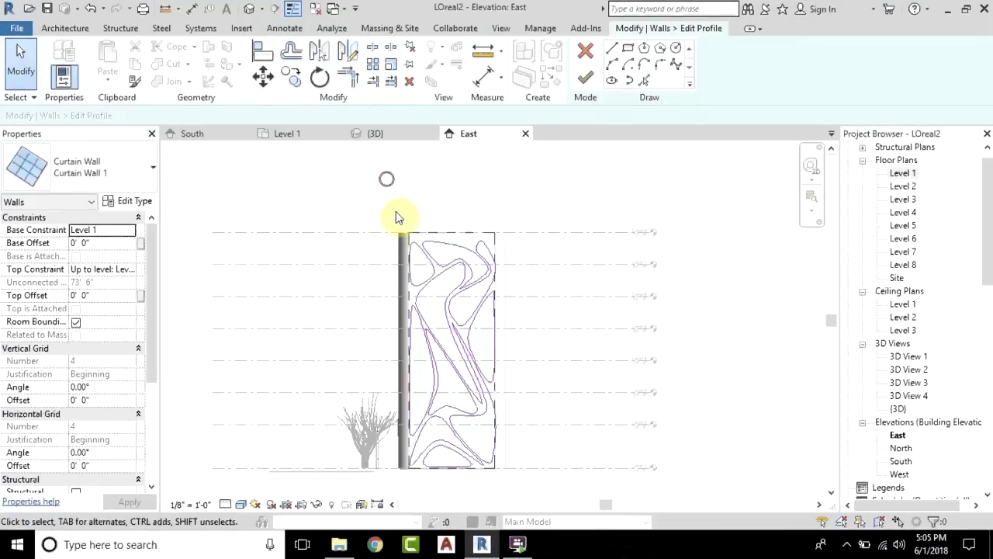
Step: Check the curves against the vertical edge of the east curtain wall and finish its profile edit
{"action": "scroll", "coordinate": [505, 315], "scroll_direction": "up", "scroll_amount": 5}
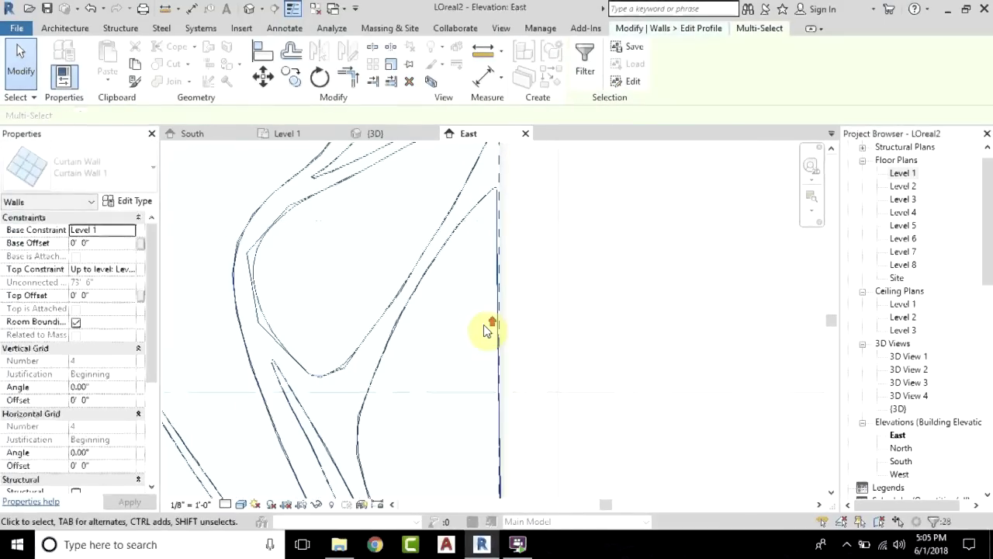
{"action": "left_click", "coordinate": [484, 324]}
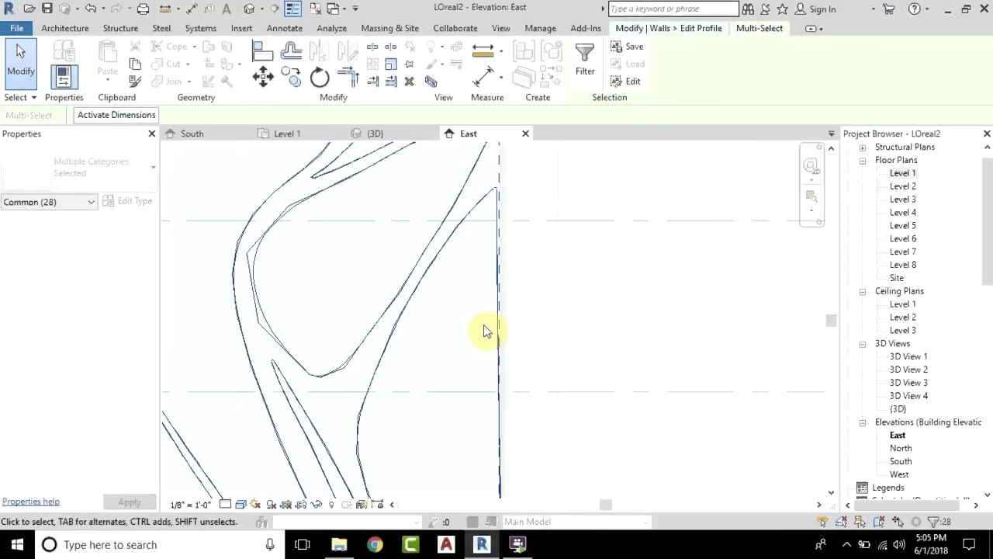
{"action": "left_click", "coordinate": [707, 326]}
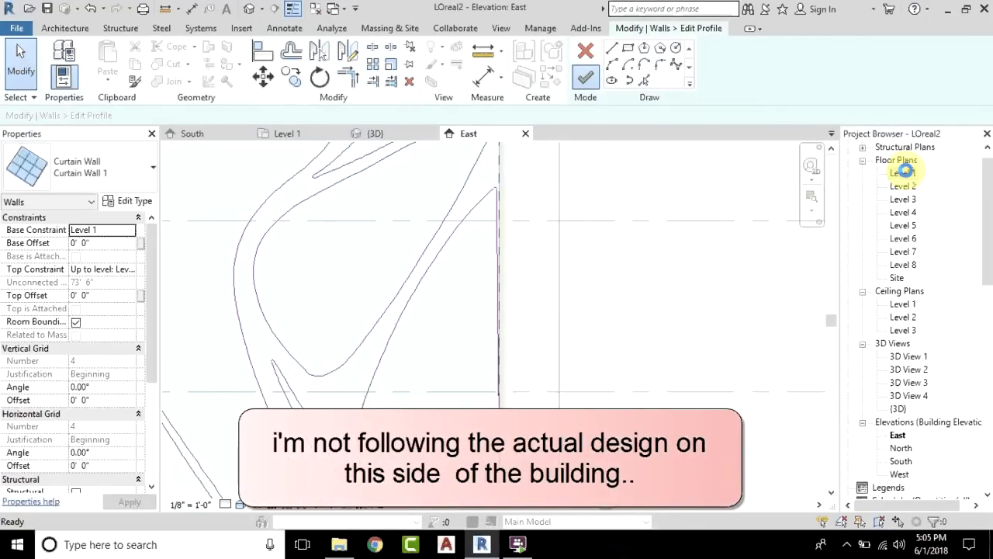
Step: Mirror a copy of the east curtain wall to the west side of Level 1 about a vertical axis through the plan's middle
{"action": "double_click", "coordinate": [905, 171]}
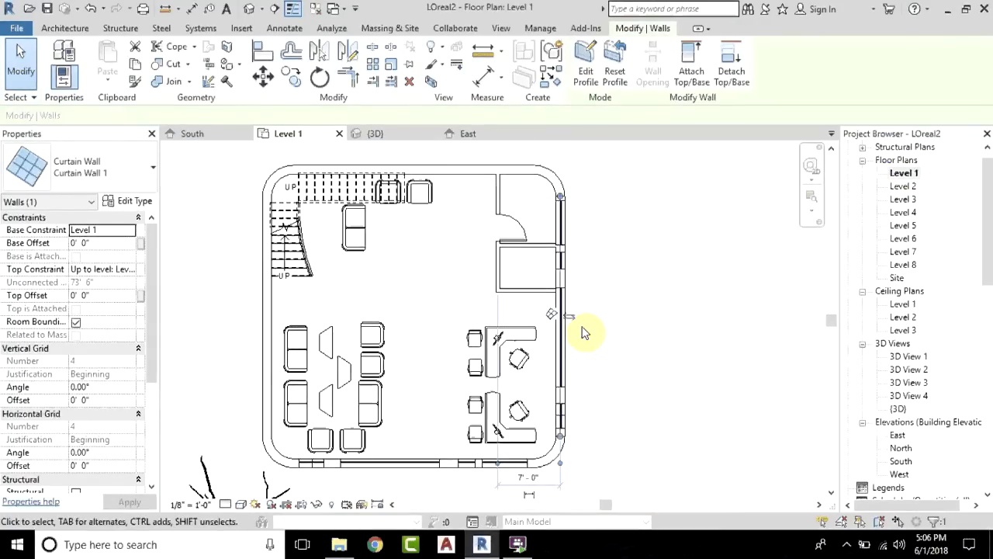
{"action": "key", "text": "m"}
{"action": "left_click", "coordinate": [415, 167]}
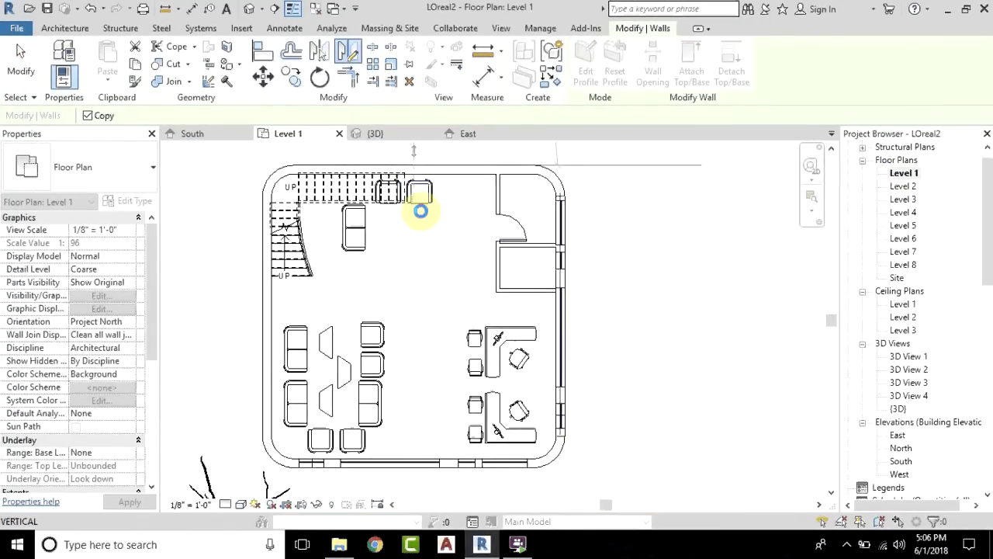
{"action": "left_click", "coordinate": [420, 211]}
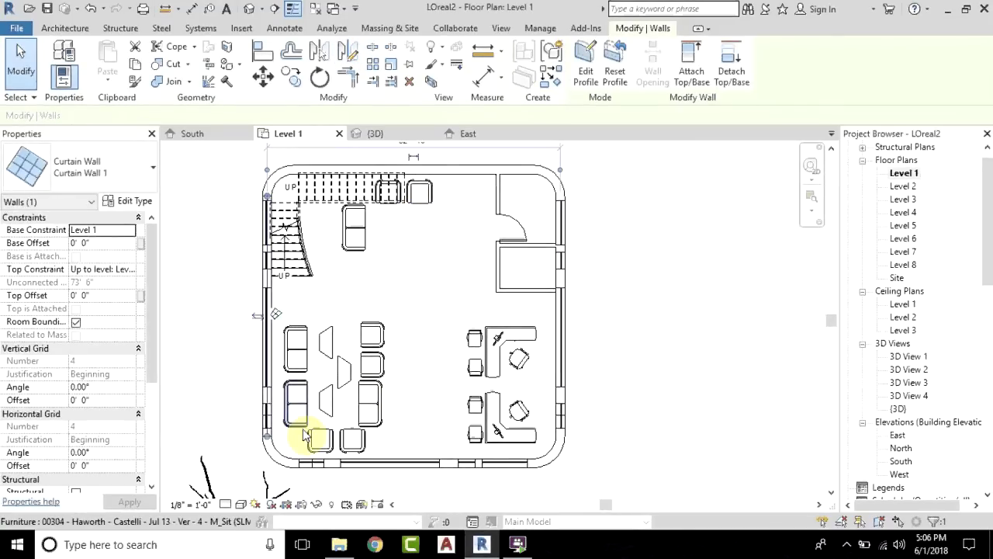
Step: Select the east and west curtain walls together and inspect the curved facades in the 3D view
{"action": "left_click", "coordinate": [565, 363], "text": "ctrl"}
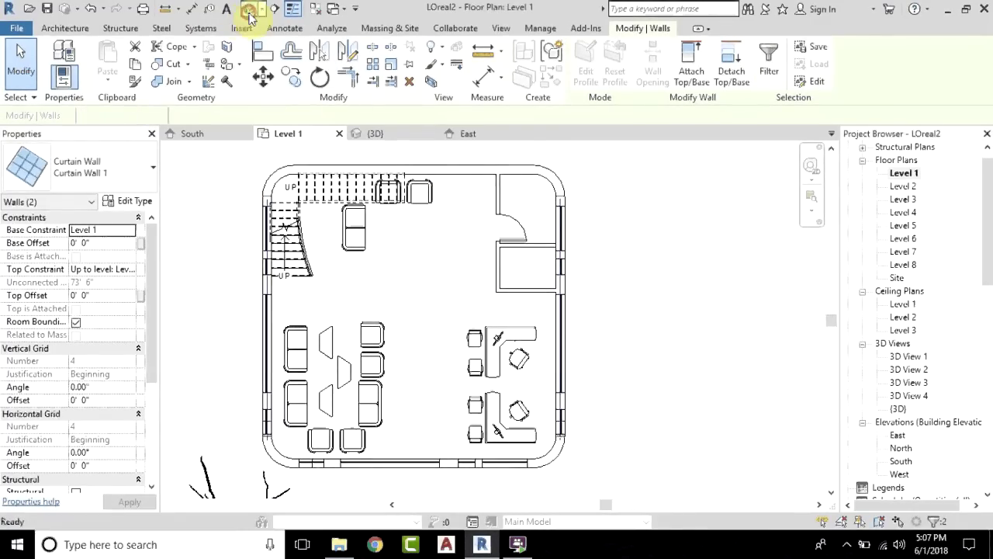
{"action": "left_click", "coordinate": [249, 10]}
{"action": "middle_click_drag", "start_coordinate": [564, 378], "coordinate": [465, 305], "text": "shift"}
{"action": "middle_click_drag", "start_coordinate": [316, 387], "coordinate": [854, 279], "text": "shift"}
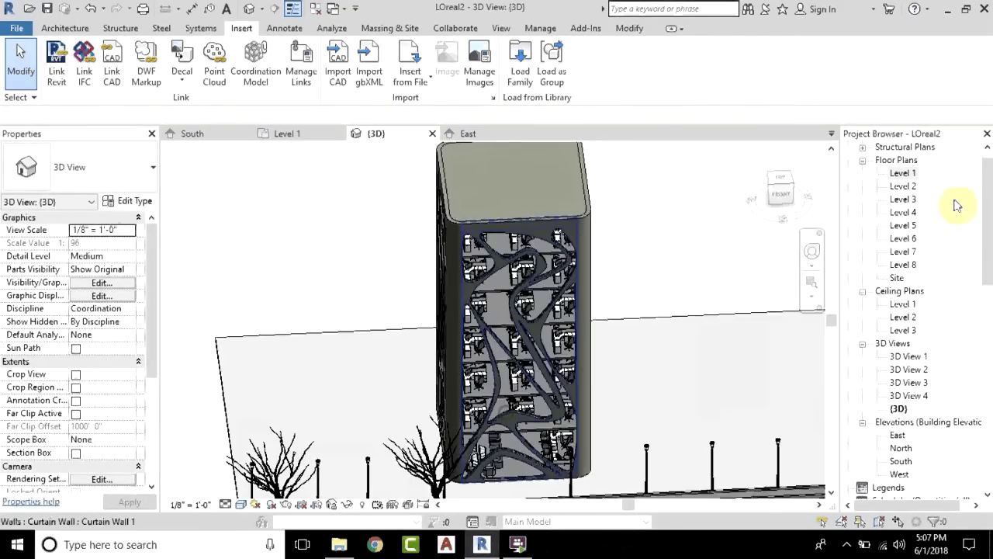
Step: Select the east and west curtain walls one after the other in the Level 1 plan and recheck the tower in 3D
{"action": "double_click", "coordinate": [903, 173]}
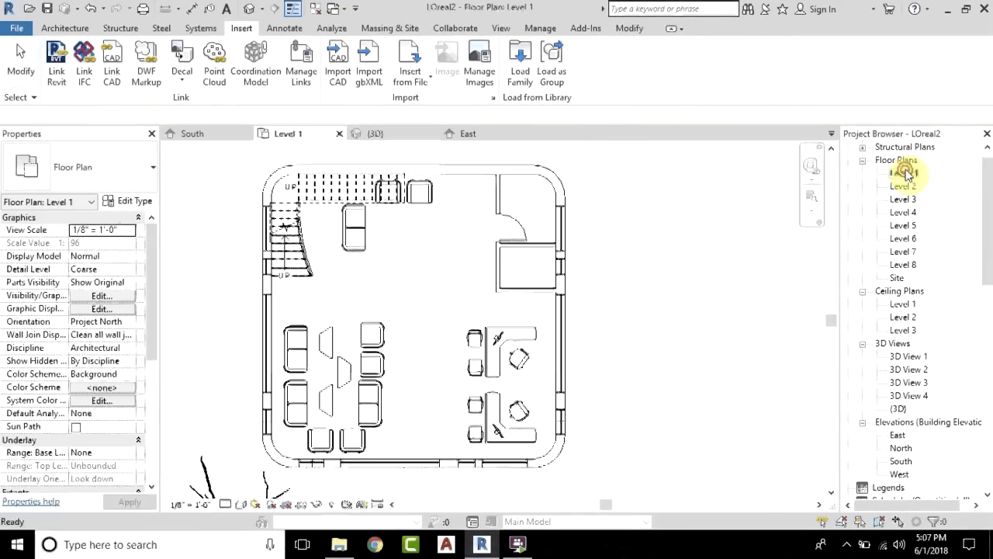
{"action": "left_click", "coordinate": [558, 227]}
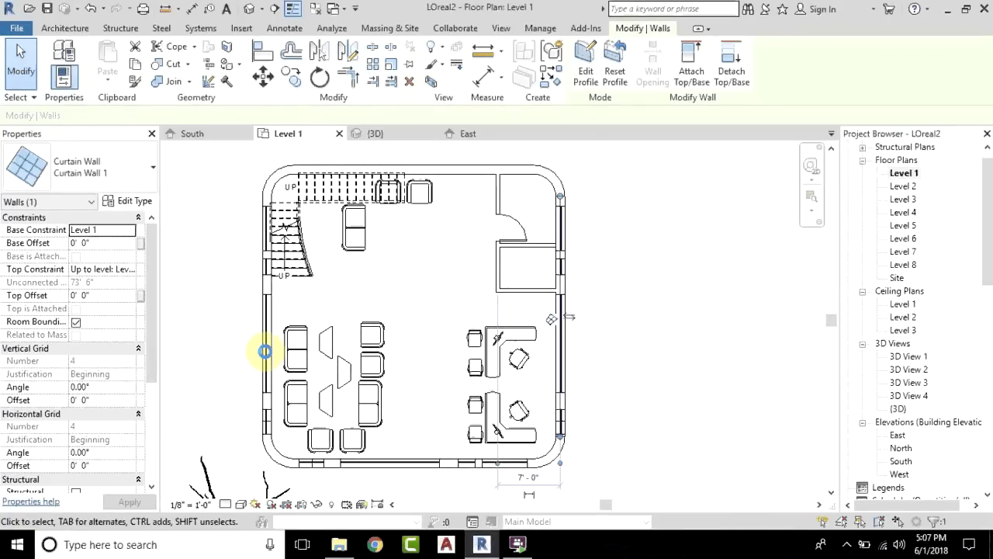
{"action": "left_click", "coordinate": [264, 351]}
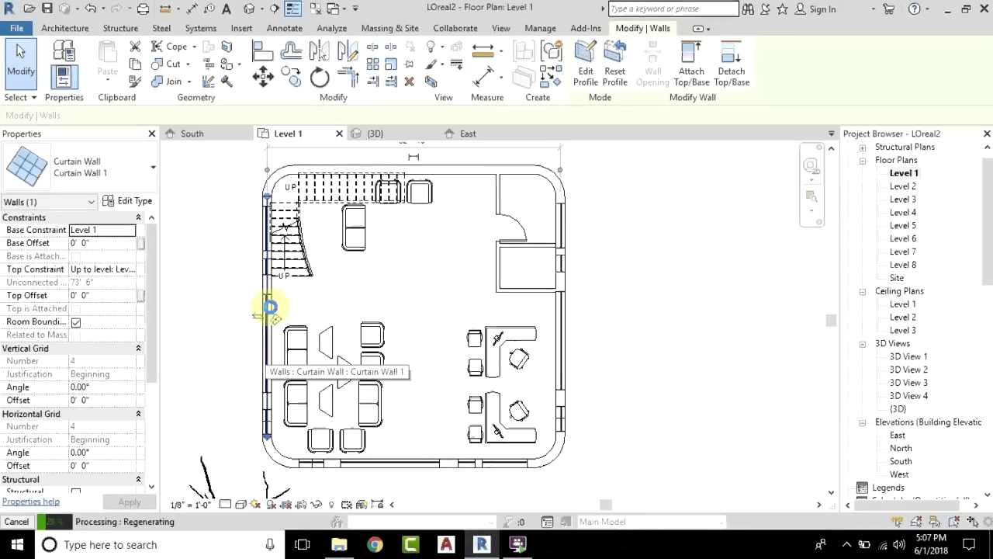
{"action": "left_click", "coordinate": [265, 13]}
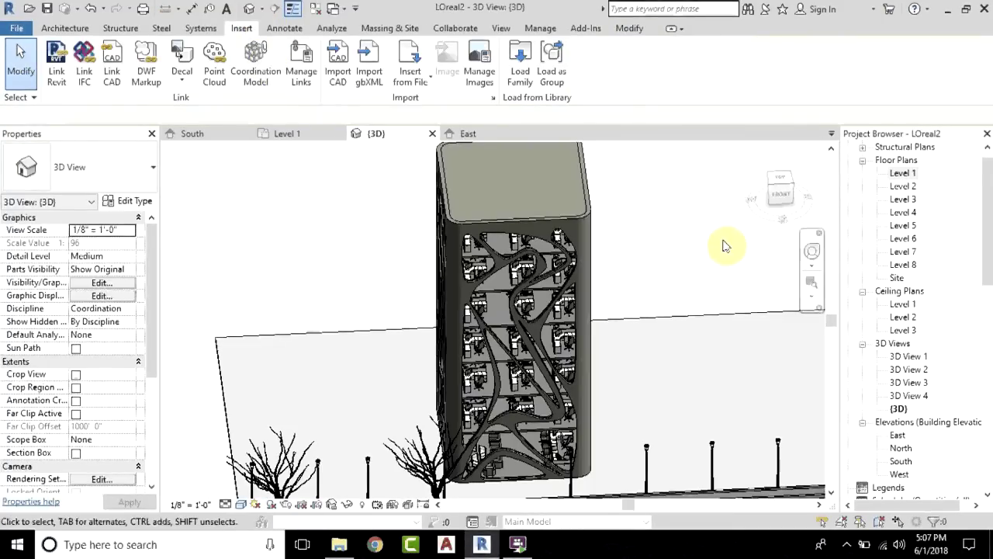
{"action": "middle_click_drag", "start_coordinate": [555, 304], "coordinate": [612, 412], "text": "shift"}
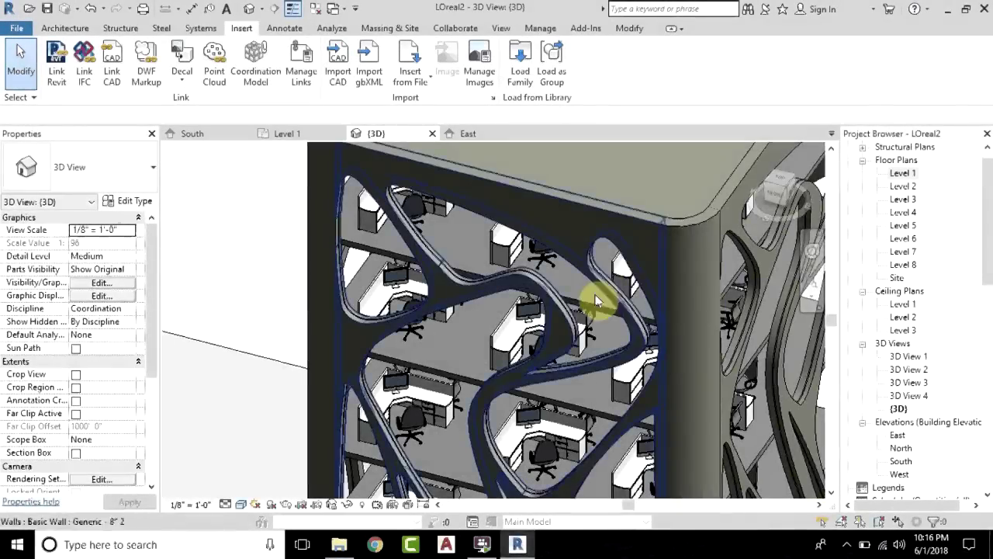
Step: Select the glazed system panel of the curved curtain wall and duplicate its type as Glazed 2
{"action": "middle_click_drag", "start_coordinate": [598, 302], "coordinate": [477, 322], "text": "shift"}
{"action": "middle_click_drag", "start_coordinate": [302, 333], "coordinate": [369, 311]}
{"action": "scroll", "coordinate": [366, 317], "scroll_direction": "up", "scroll_amount": 4}
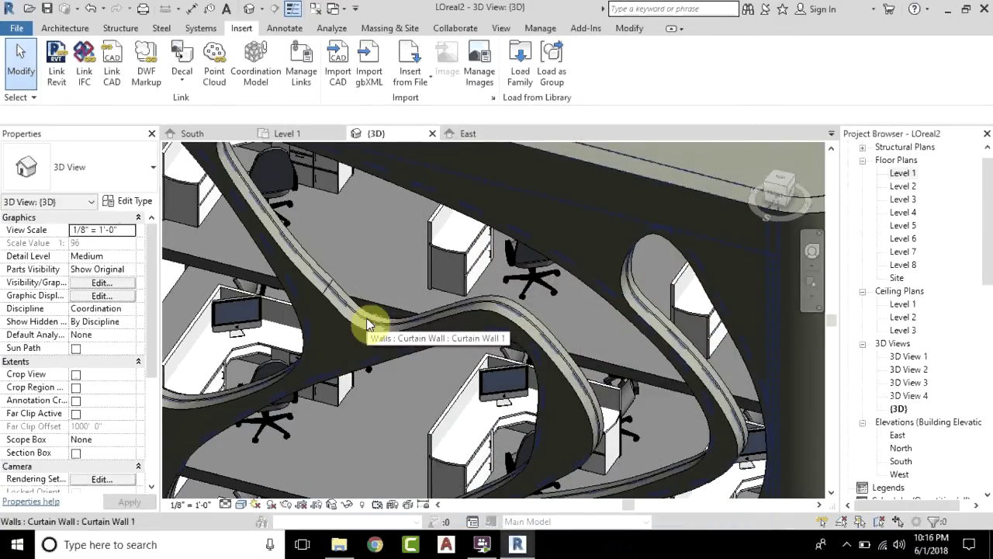
{"action": "key", "text": "Tab"}
{"action": "key", "text": "Tab"}
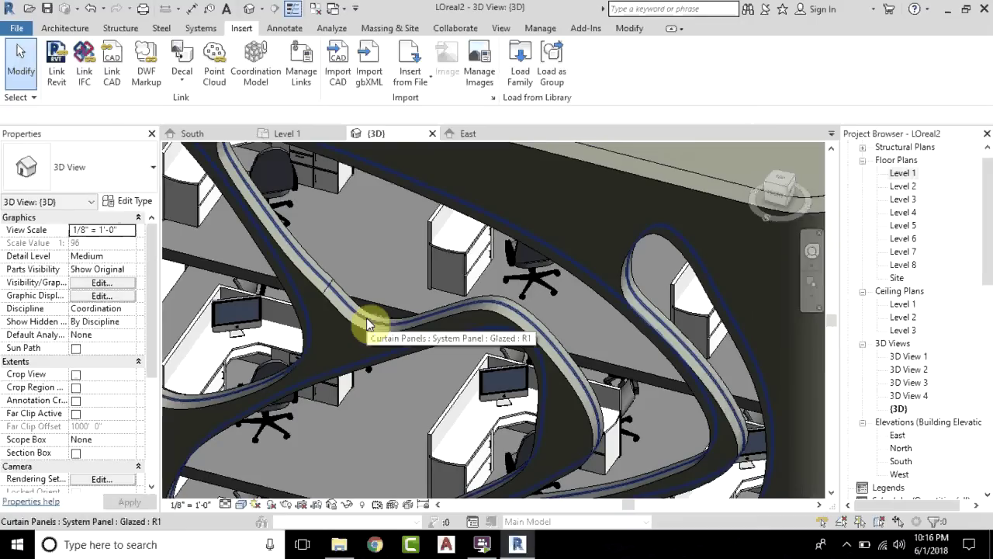
{"action": "left_click", "coordinate": [367, 318]}
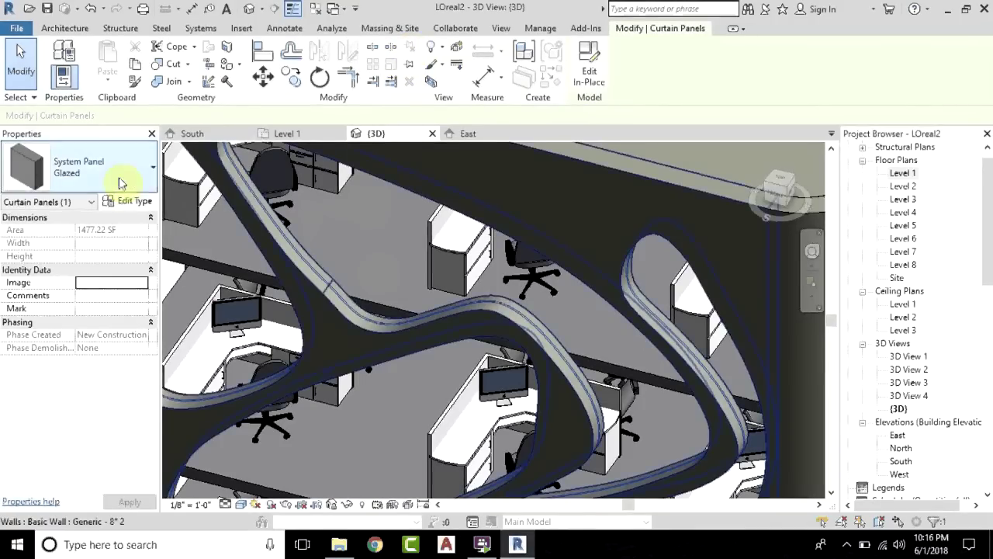
{"action": "left_click", "coordinate": [124, 203]}
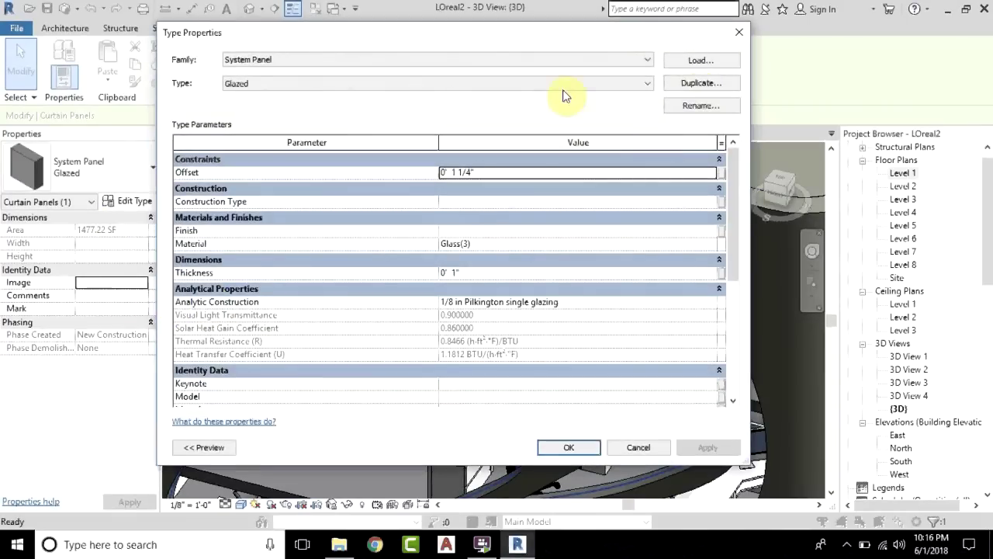
{"action": "left_click", "coordinate": [693, 82]}
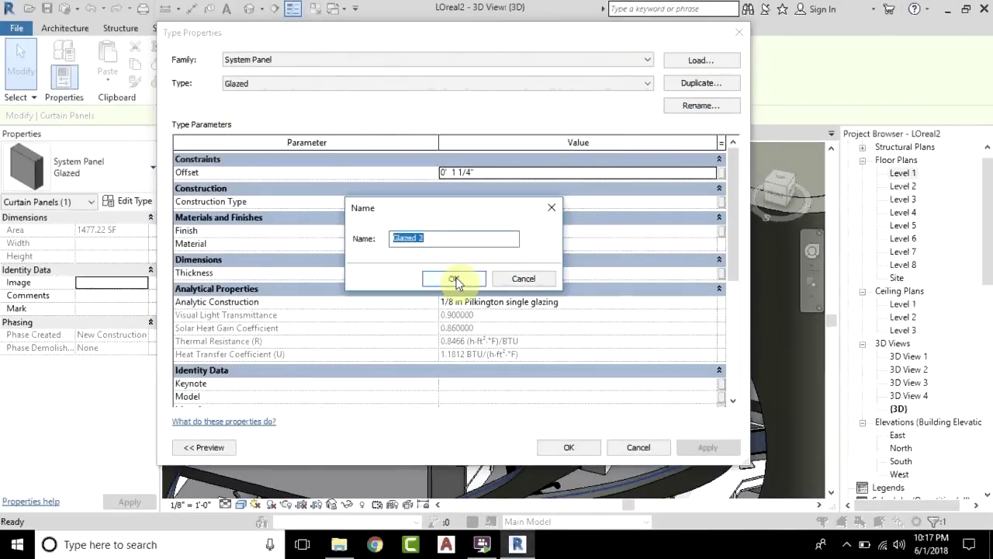
{"action": "left_click", "coordinate": [447, 276]}
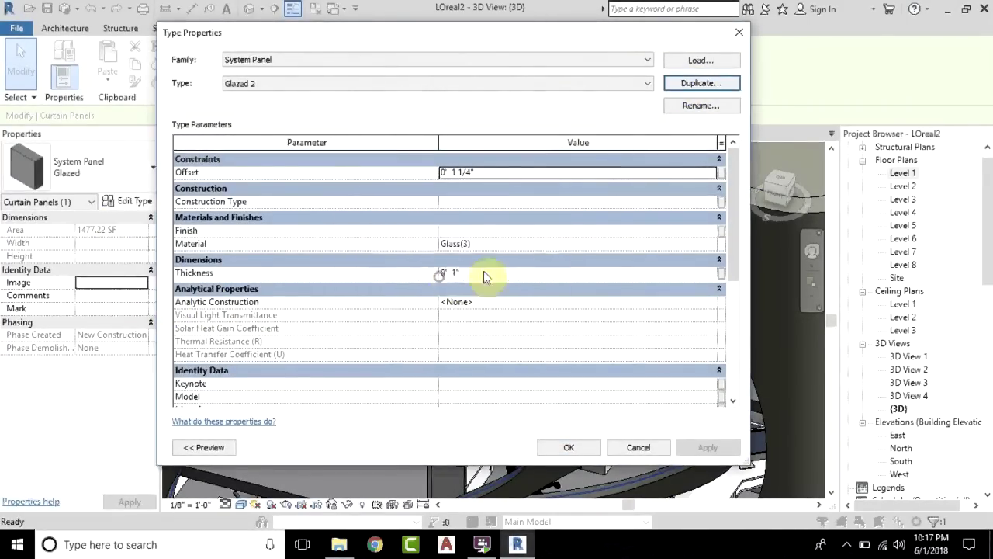
Step: Create a new material for the Glazed 2 panel type and name it Geometric Pattern
{"action": "scroll", "coordinate": [735, 245], "scroll_direction": "down", "scroll_amount": 1}
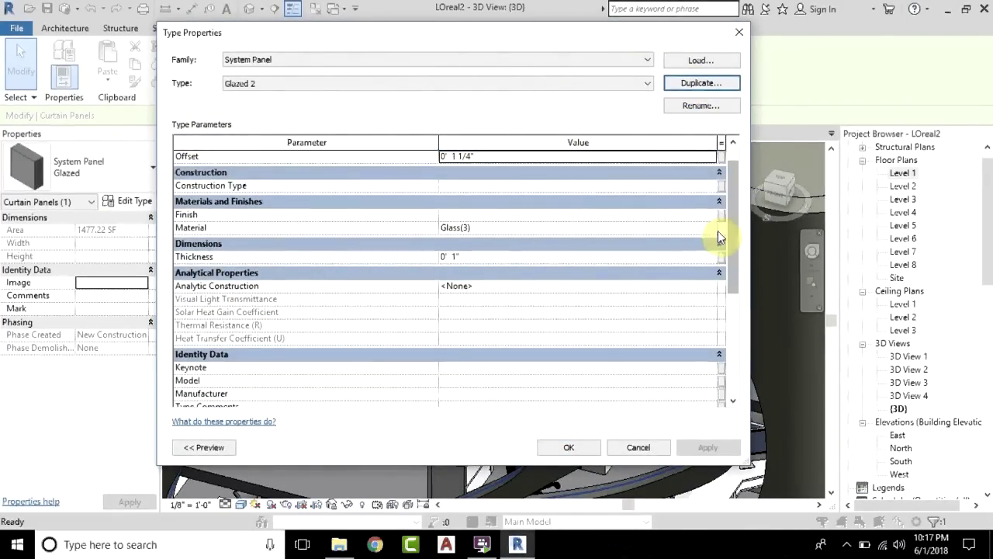
{"action": "left_click", "coordinate": [711, 230]}
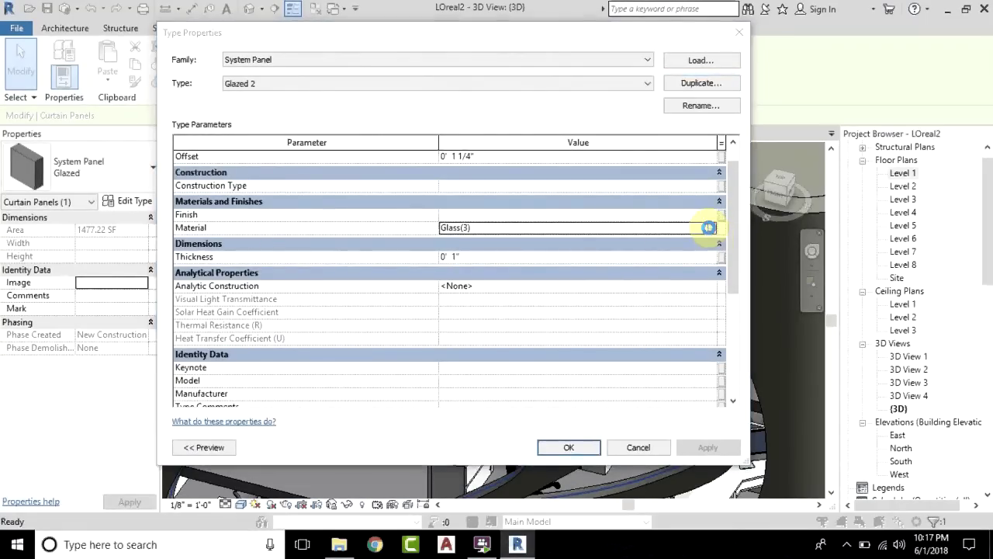
{"action": "left_click", "coordinate": [709, 227]}
{"action": "scroll", "coordinate": [267, 203], "scroll_direction": "down", "scroll_amount": 1}
{"action": "left_click", "coordinate": [203, 374]}
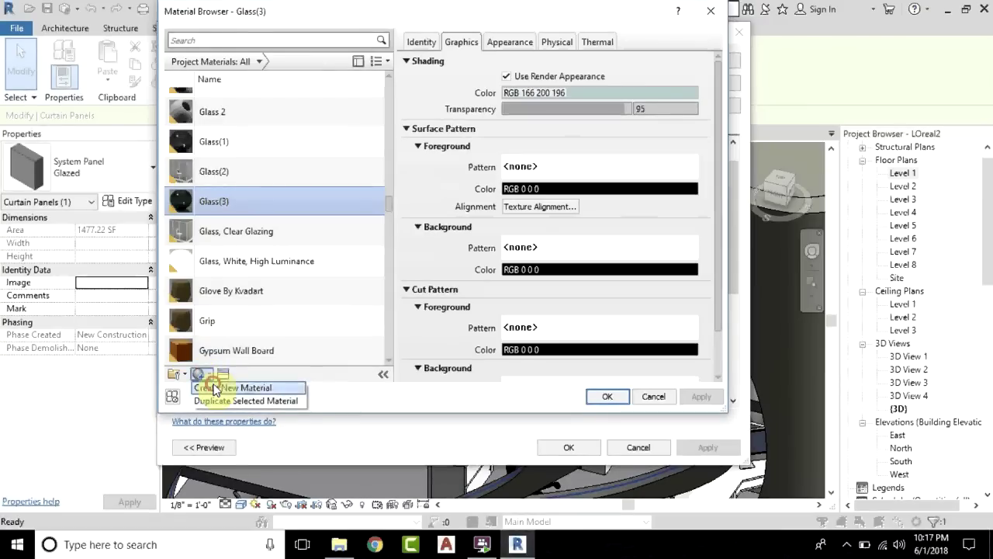
{"action": "left_click", "coordinate": [215, 387]}
{"action": "right_click", "coordinate": [272, 225]}
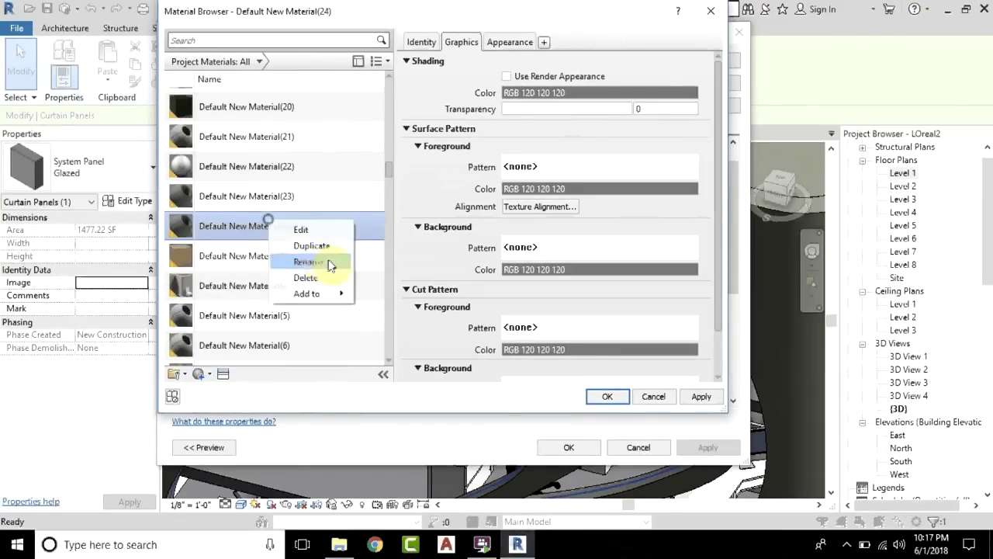
{"action": "left_click", "coordinate": [325, 267]}
{"action": "type", "text": "G"}
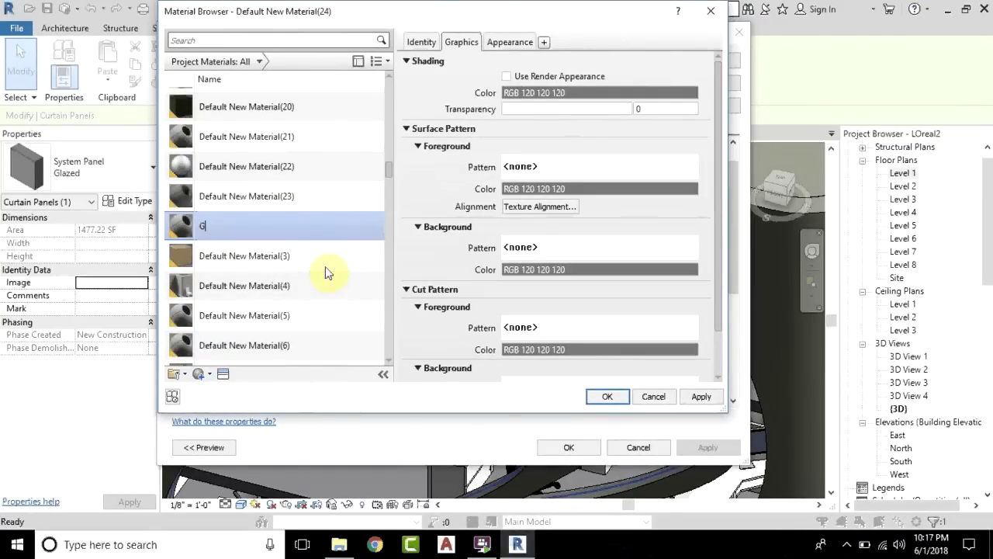
{"action": "type", "text": "eometric Pattern"}
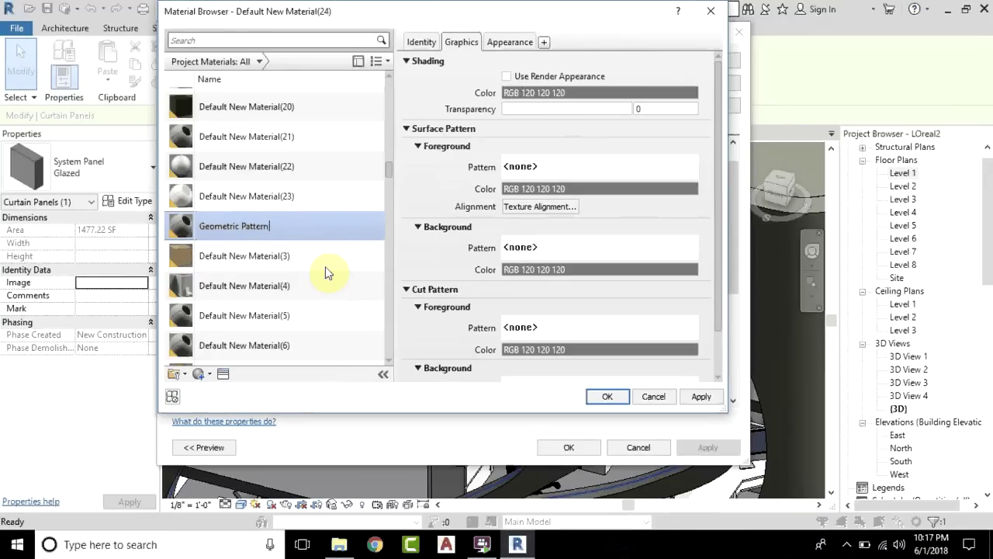
{"action": "key", "text": "Return"}
Step: Enable Use Render Appearance for the Geometric Pattern material and give it the Wired glass asset from the Appearance Library
{"action": "left_click", "coordinate": [509, 77]}
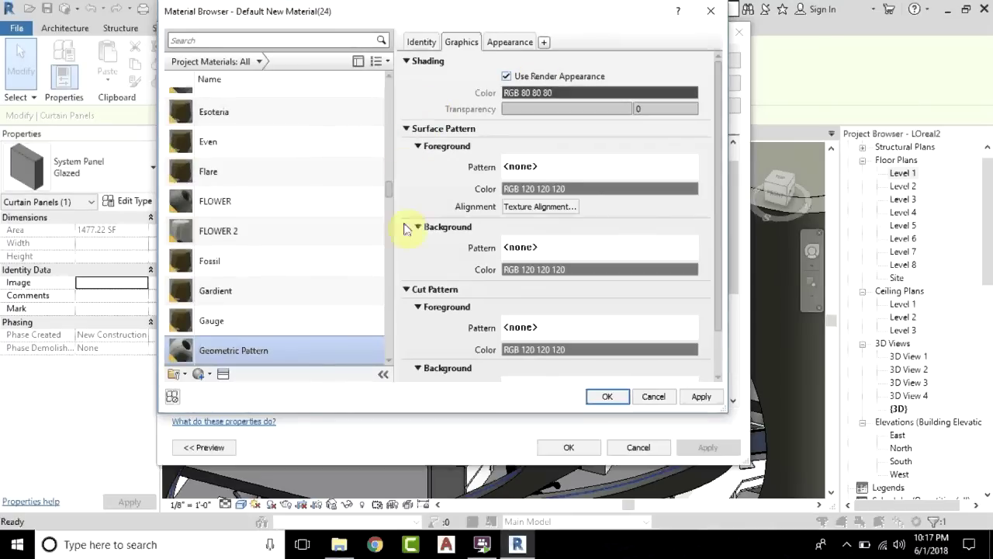
{"action": "left_click", "coordinate": [223, 376]}
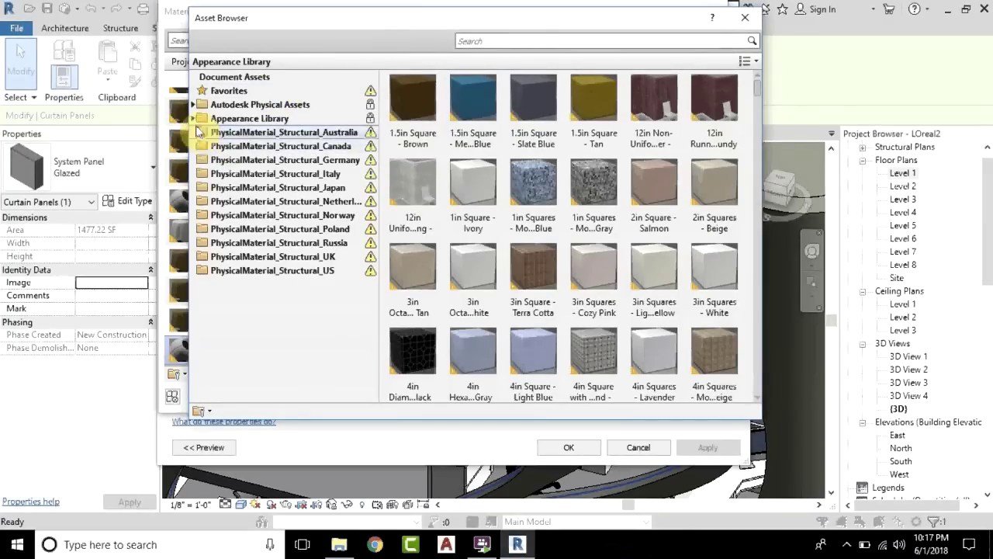
{"action": "left_click", "coordinate": [194, 119]}
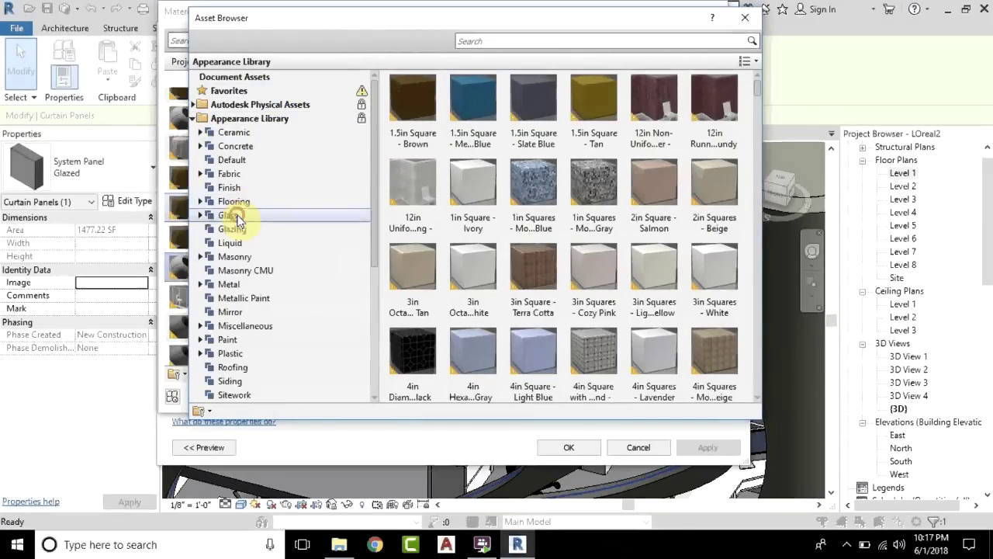
{"action": "left_click", "coordinate": [237, 217]}
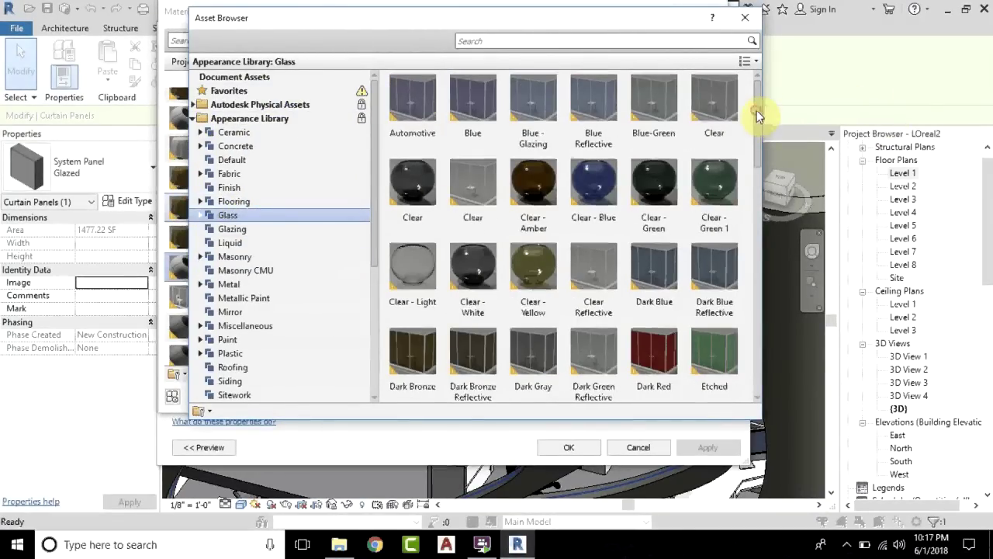
{"action": "left_click_drag", "start_coordinate": [756, 110], "coordinate": [731, 377]}
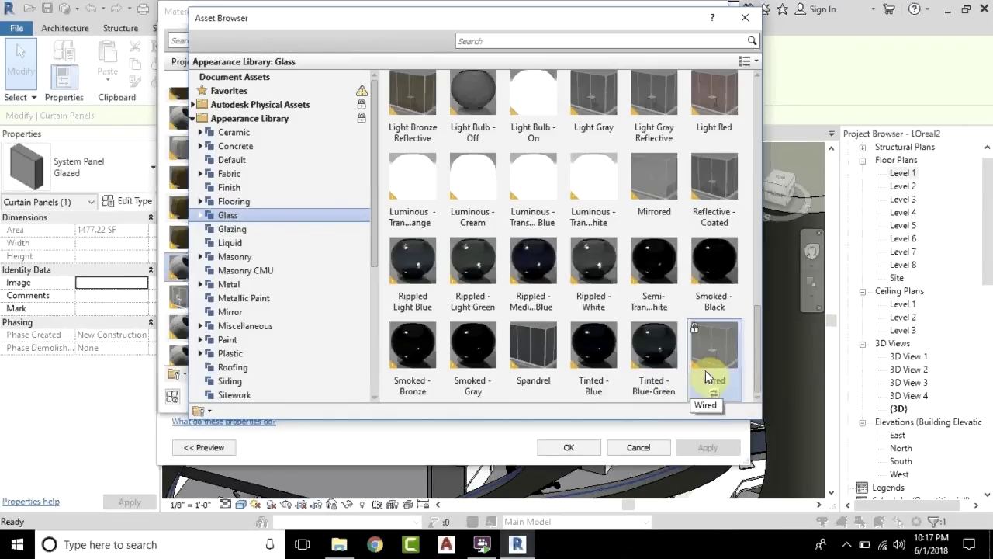
{"action": "mouse_move", "coordinate": [738, 377]}
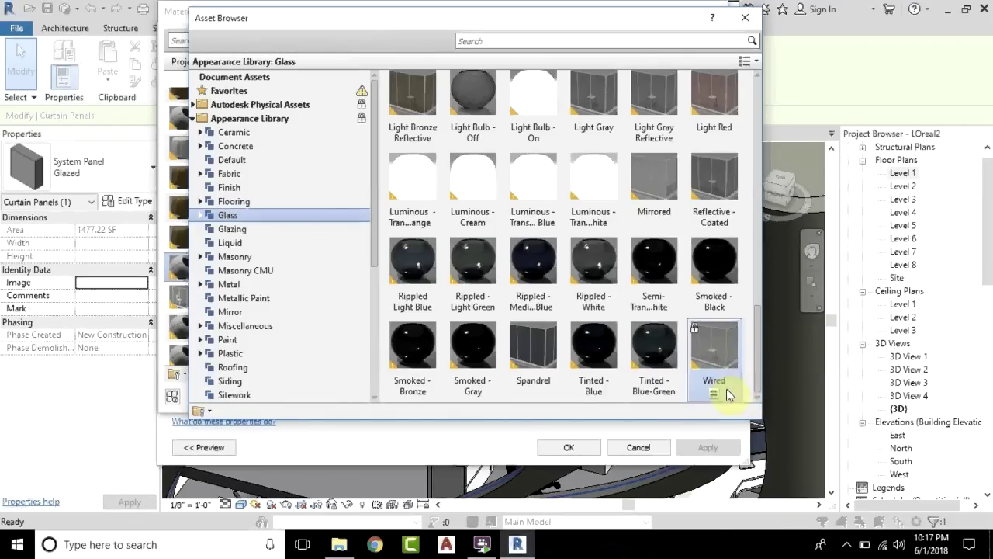
{"action": "left_click", "coordinate": [716, 393]}
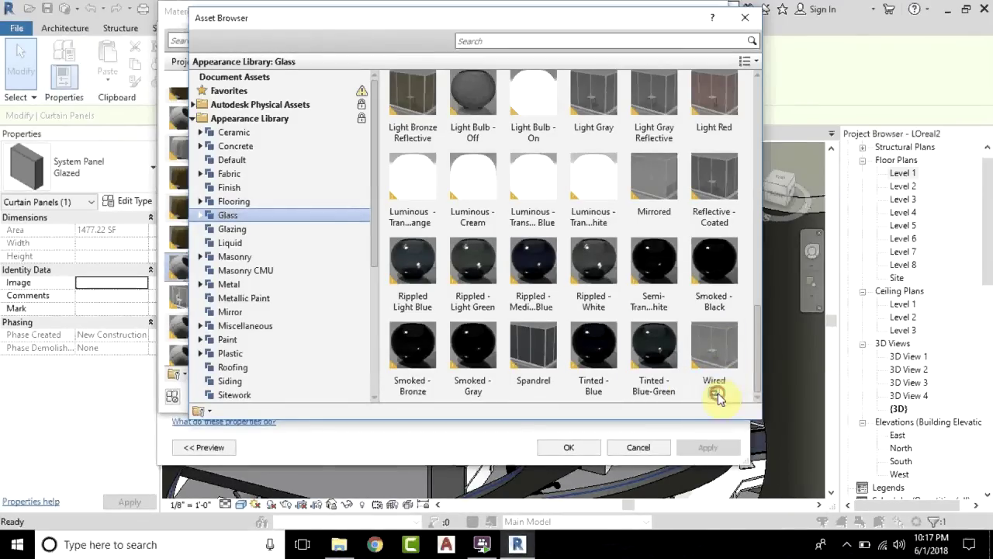
{"action": "left_click", "coordinate": [745, 18]}
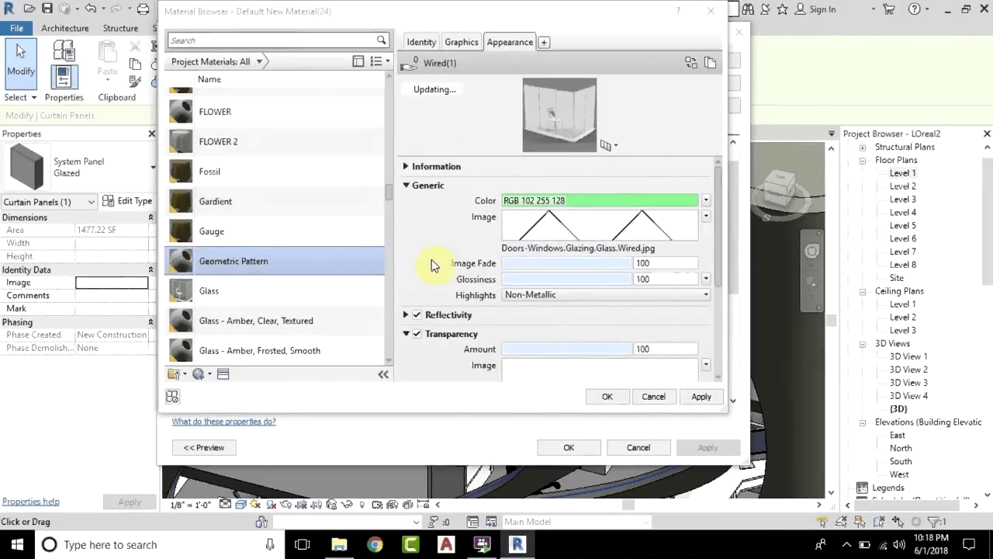
Step: Replace the generic image of the material's Wired appearance with GP.jpg
{"action": "left_click", "coordinate": [586, 227]}
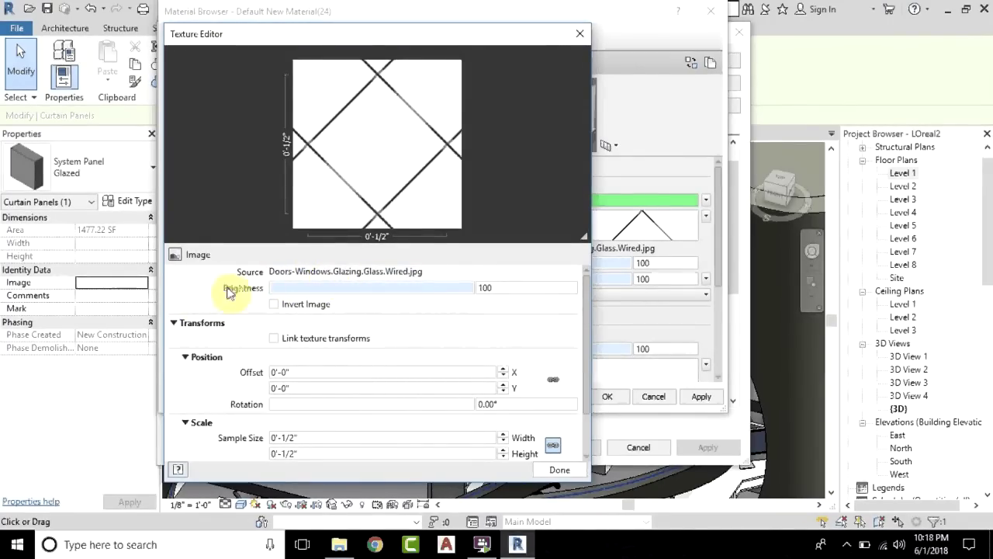
{"action": "left_click", "coordinate": [295, 273]}
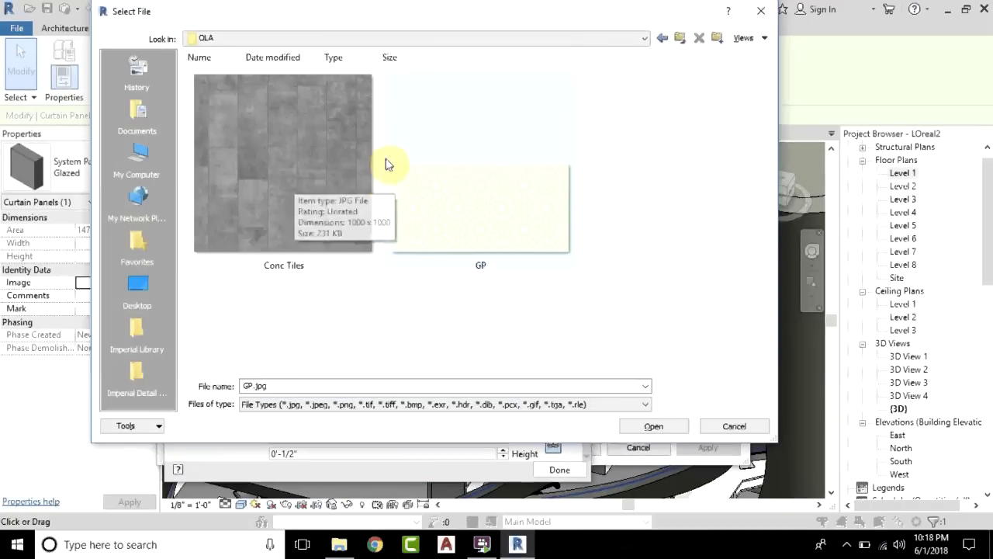
{"action": "left_click", "coordinate": [488, 189]}
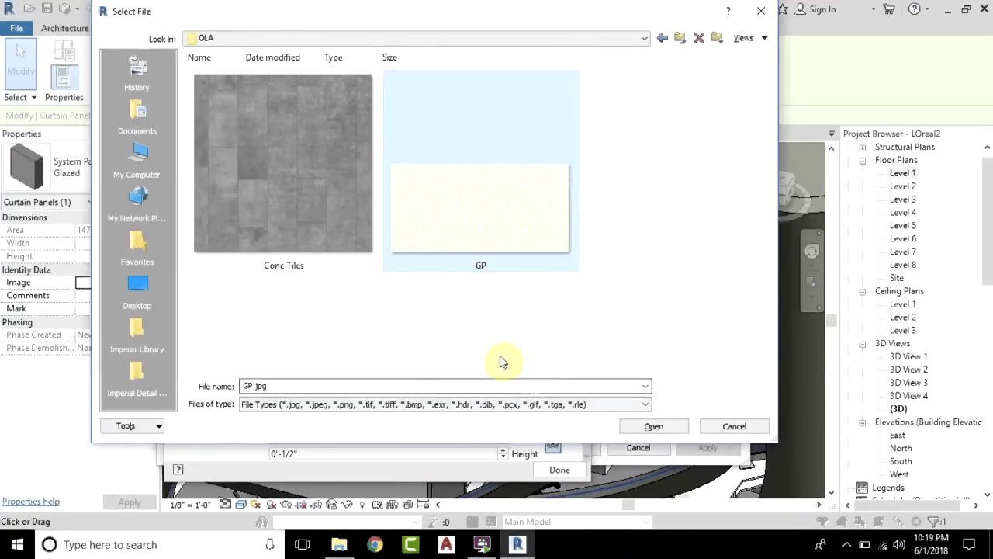
{"action": "left_click", "coordinate": [654, 426]}
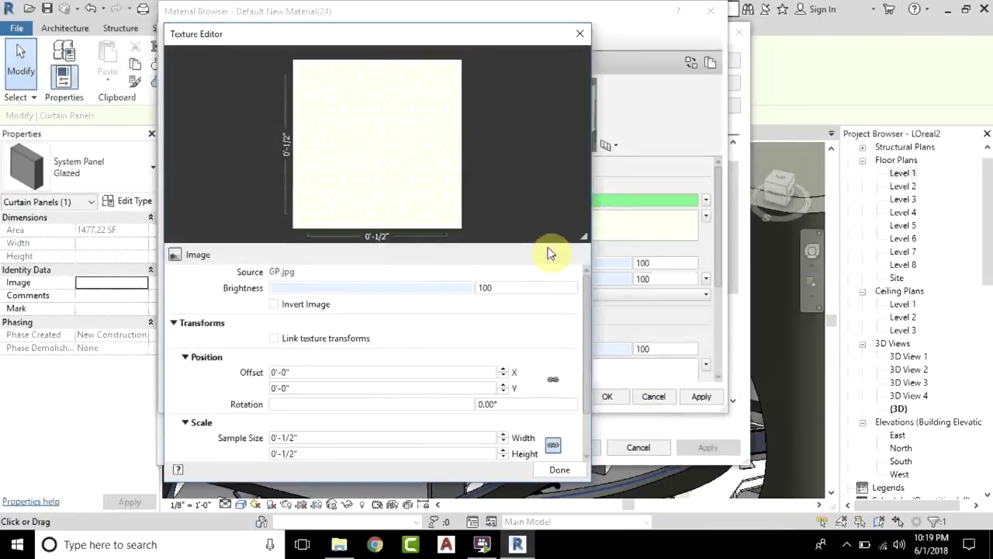
Step: Set the sample size of the generic GP.jpg texture to 20' in width and height
{"action": "scroll", "coordinate": [585, 288], "scroll_direction": "down", "scroll_amount": 3}
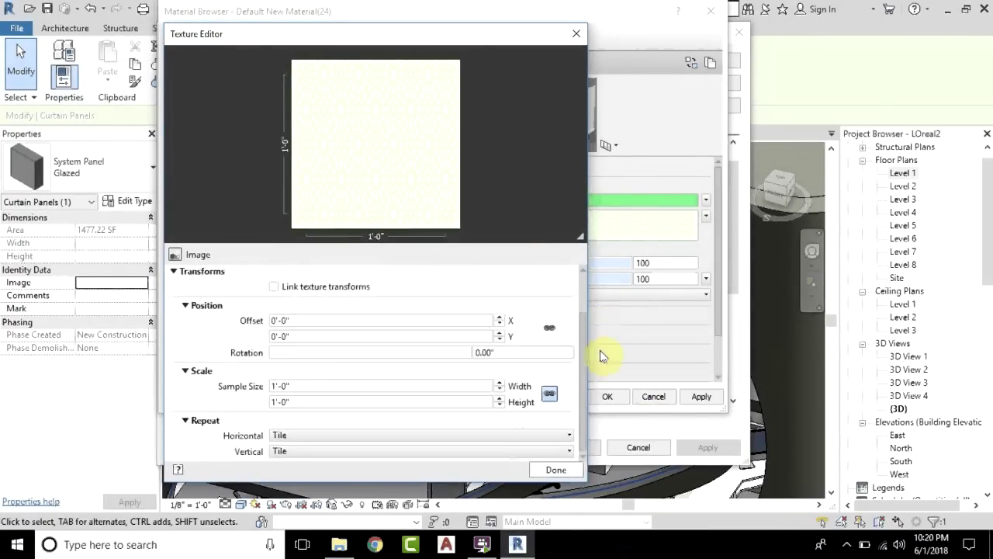
{"action": "left_click", "coordinate": [313, 388]}
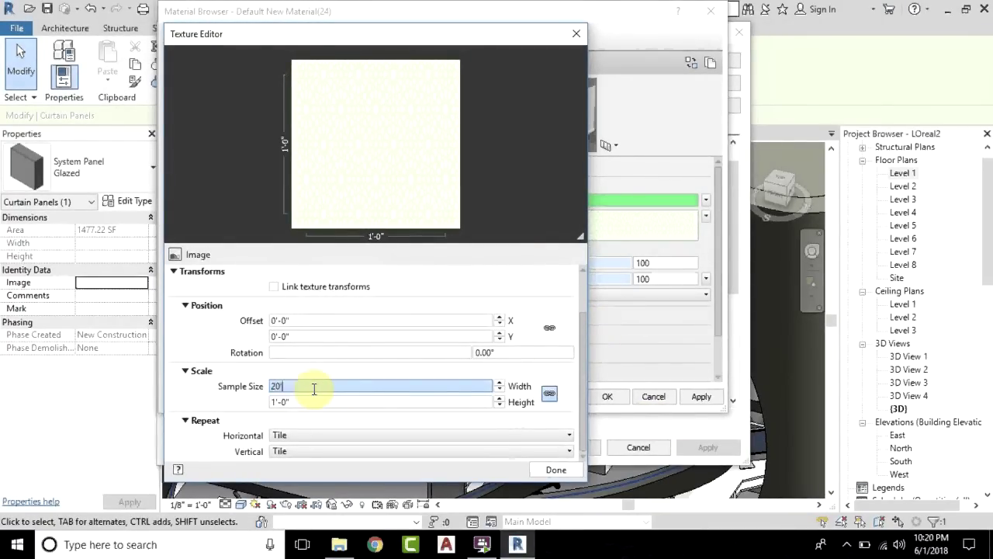
{"action": "left_click", "coordinate": [286, 403]}
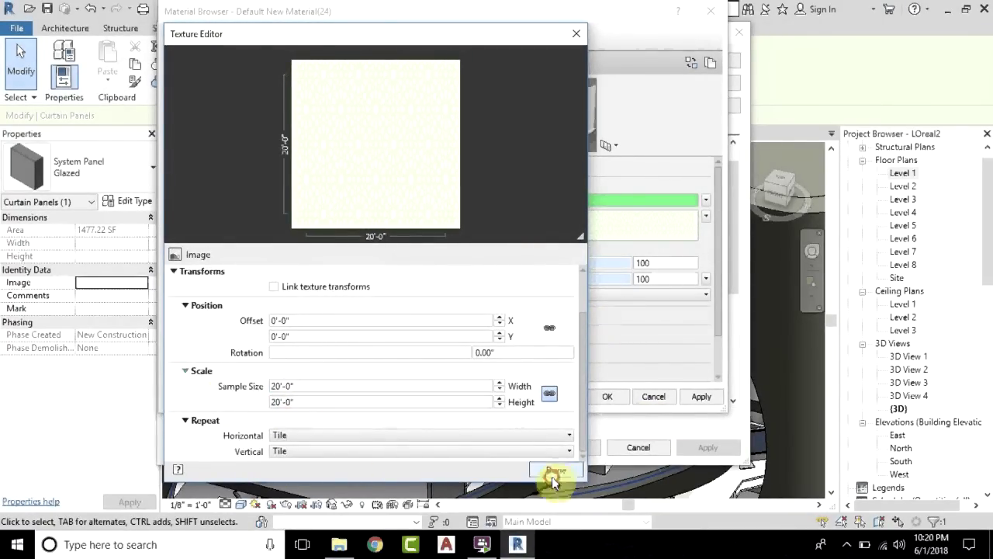
{"action": "left_click", "coordinate": [551, 472]}
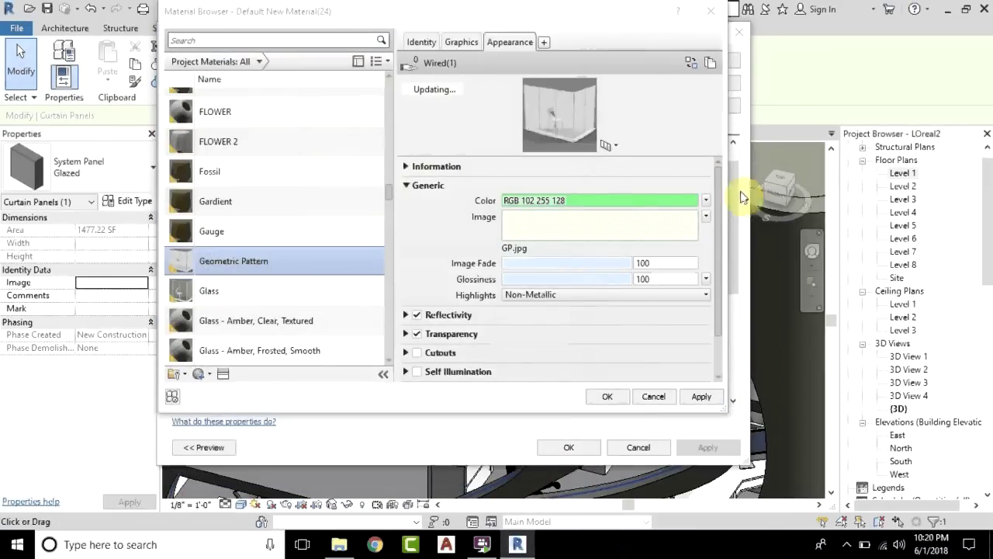
Step: Assign GP.jpg as the transparency image of the Geometric Pattern material
{"action": "scroll", "coordinate": [714, 268], "scroll_direction": "down", "scroll_amount": 2}
{"action": "left_click", "coordinate": [449, 288]}
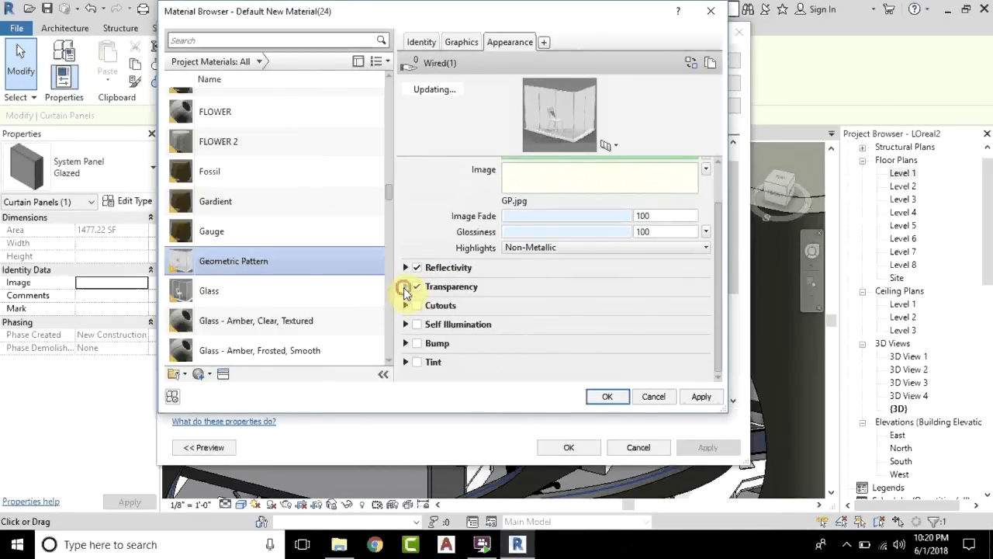
{"action": "left_click", "coordinate": [405, 287]}
{"action": "left_click", "coordinate": [576, 265]}
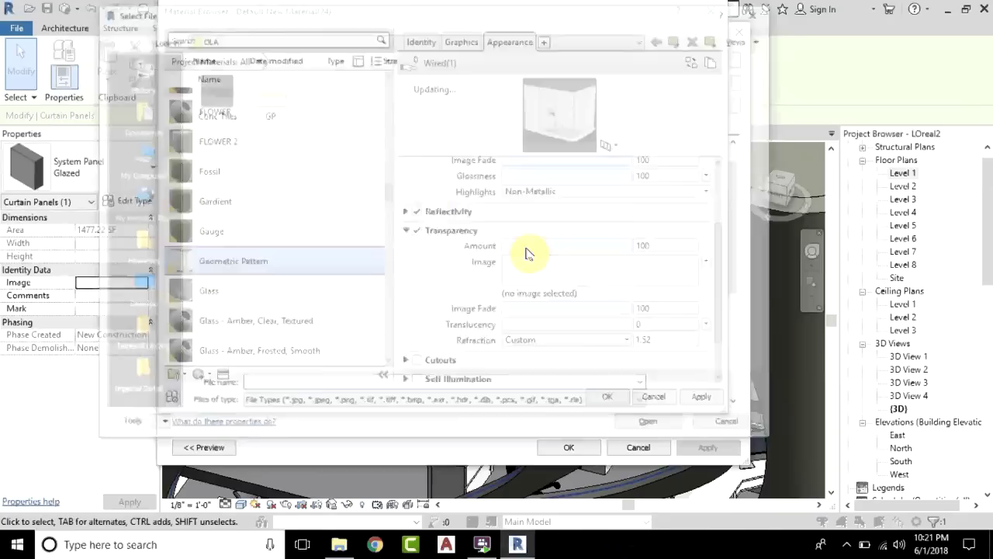
{"action": "double_click", "coordinate": [282, 103]}
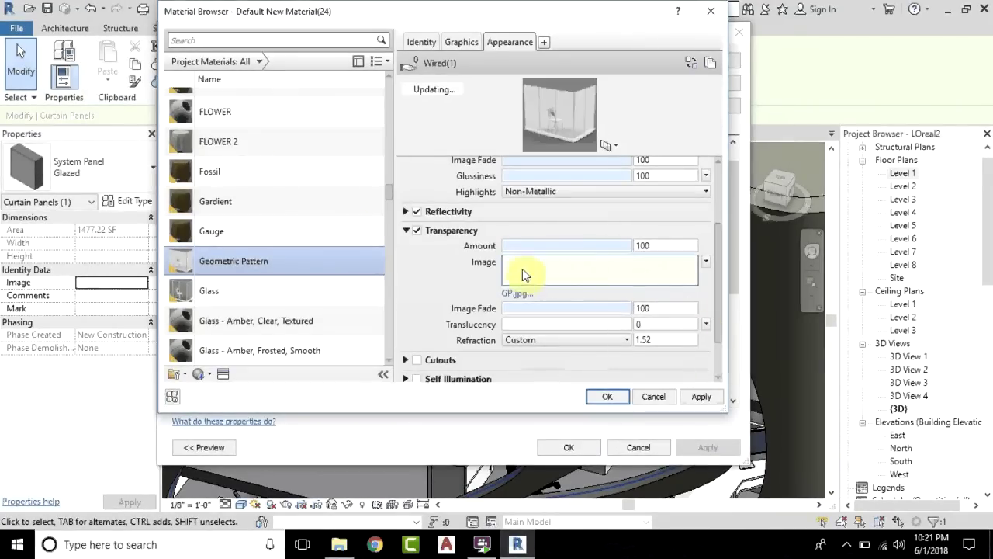
Step: Set the transparency texture's sample size to 20' and accept the material and panel type changes
{"action": "left_click", "coordinate": [580, 265]}
{"action": "left_click_drag", "start_coordinate": [586, 319], "coordinate": [586, 355]}
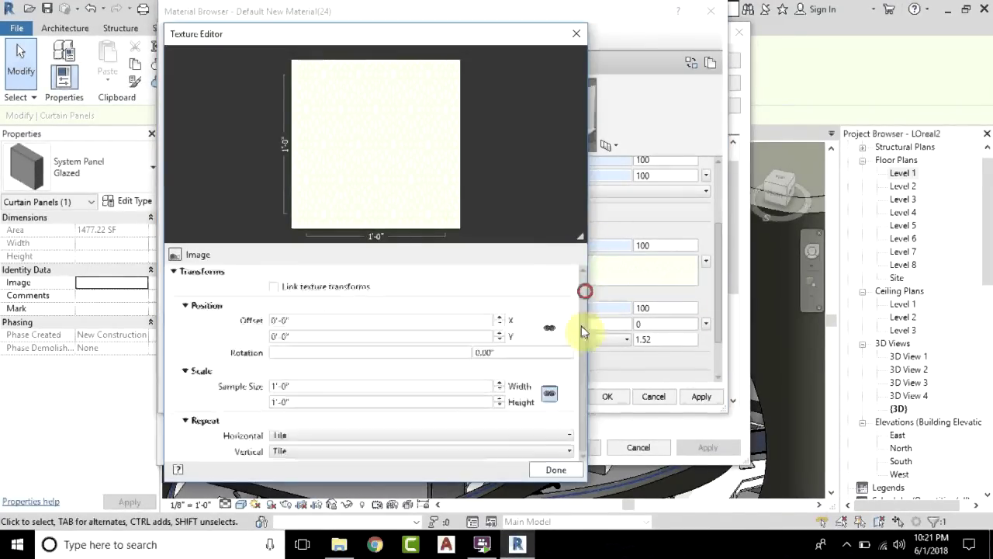
{"action": "left_click", "coordinate": [344, 398]}
{"action": "left_click", "coordinate": [343, 389]}
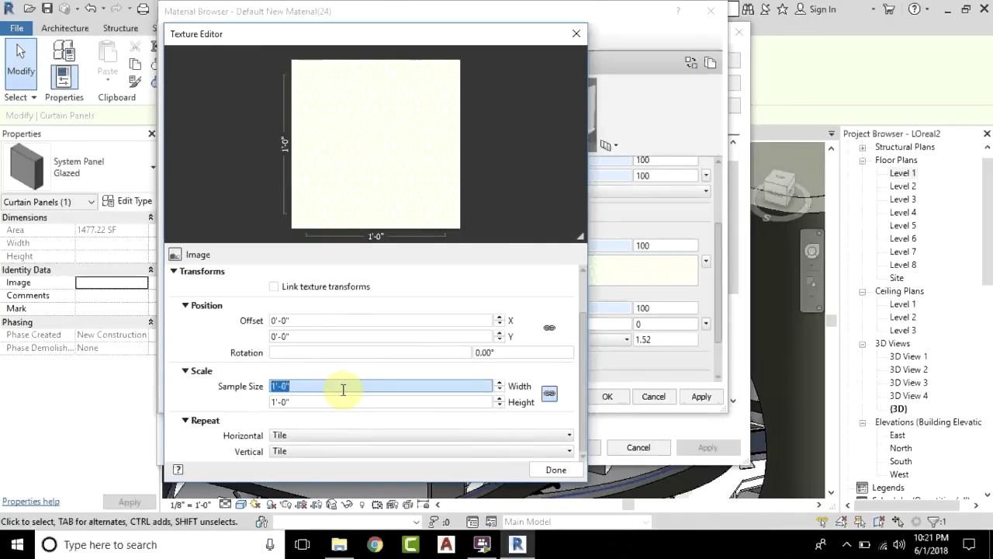
{"action": "type", "text": "20"}
{"action": "key", "text": "Tab"}
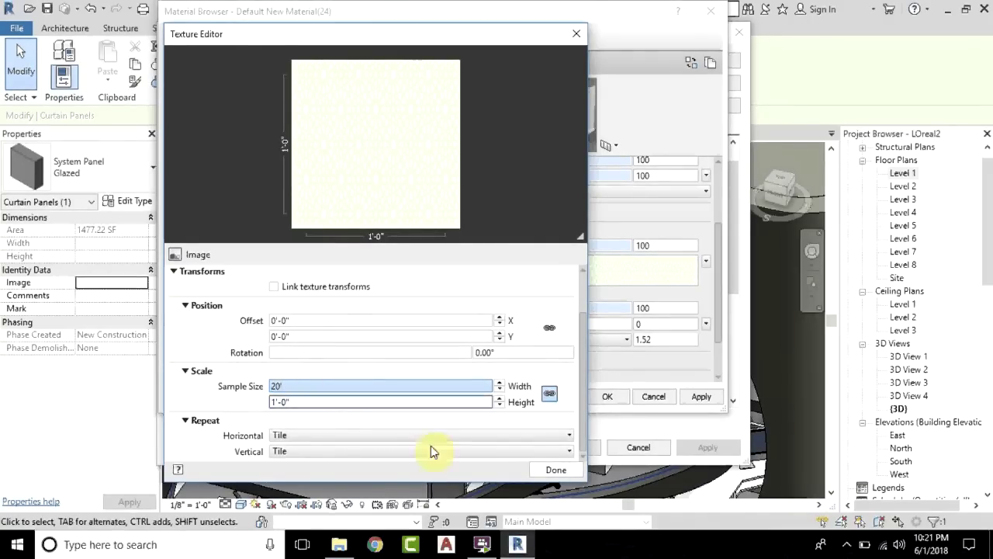
{"action": "left_click", "coordinate": [556, 469]}
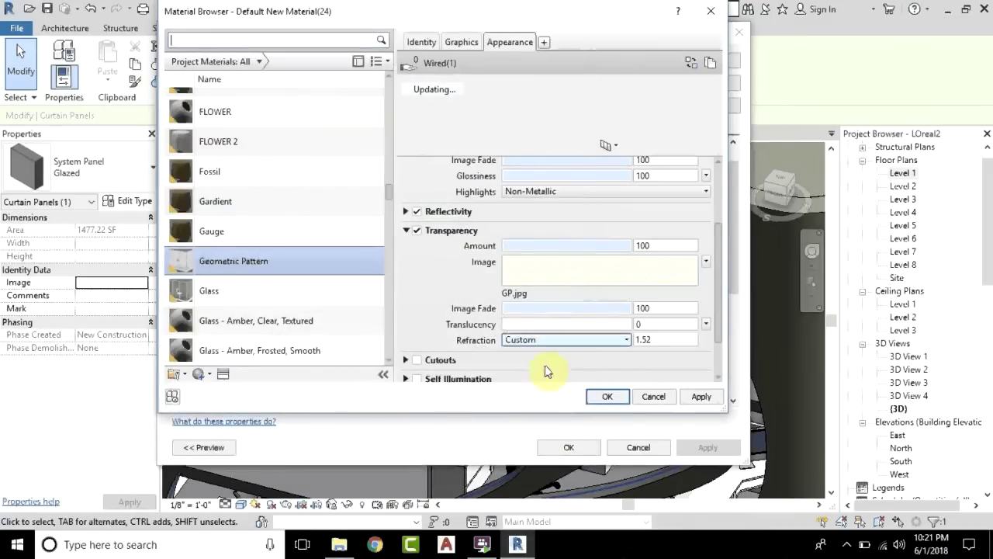
{"action": "left_click", "coordinate": [607, 397]}
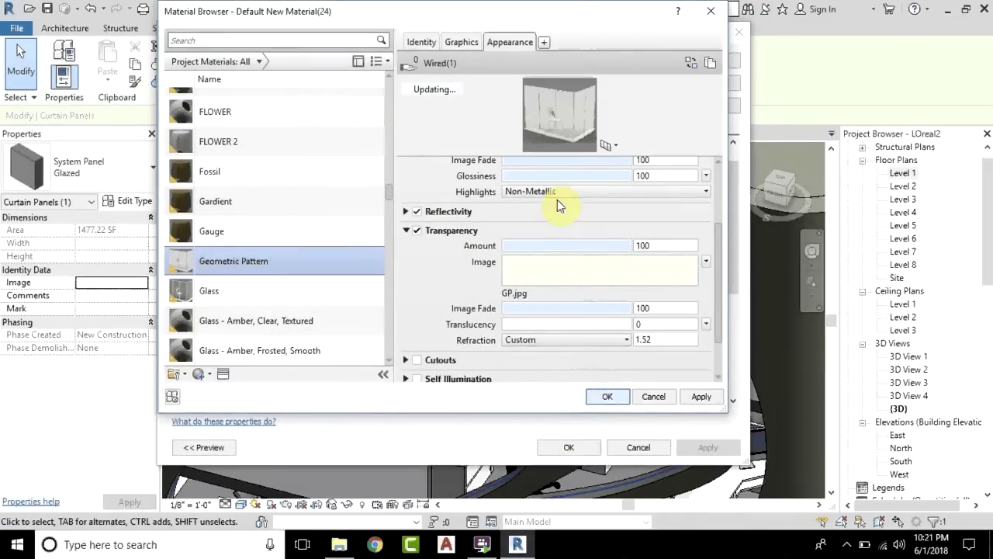
{"action": "left_click", "coordinate": [582, 453]}
Step: Switch the 3D view to the Realistic visual style to check the patterned glazing, saving the project when asked
{"action": "scroll", "coordinate": [458, 337], "scroll_direction": "up", "scroll_amount": 3}
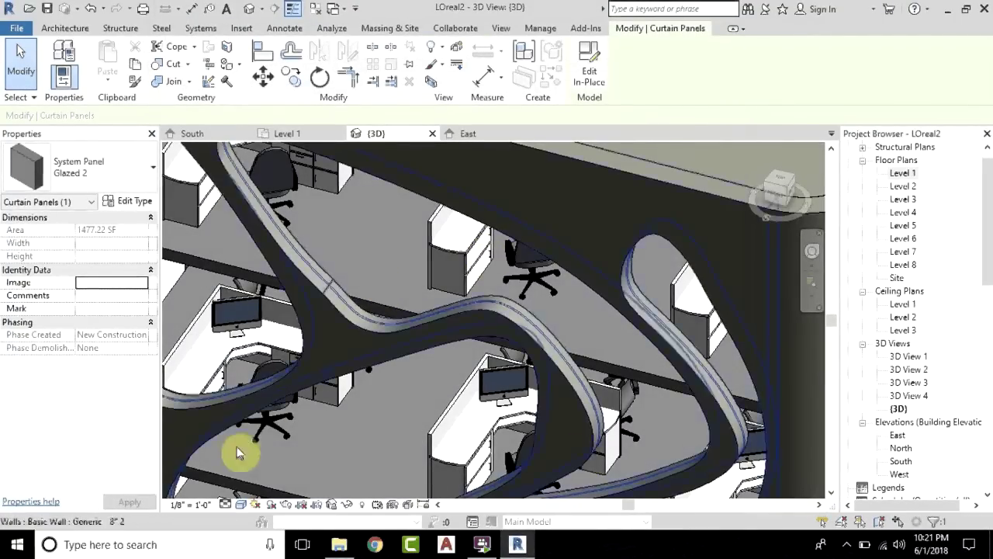
{"action": "left_click", "coordinate": [241, 505]}
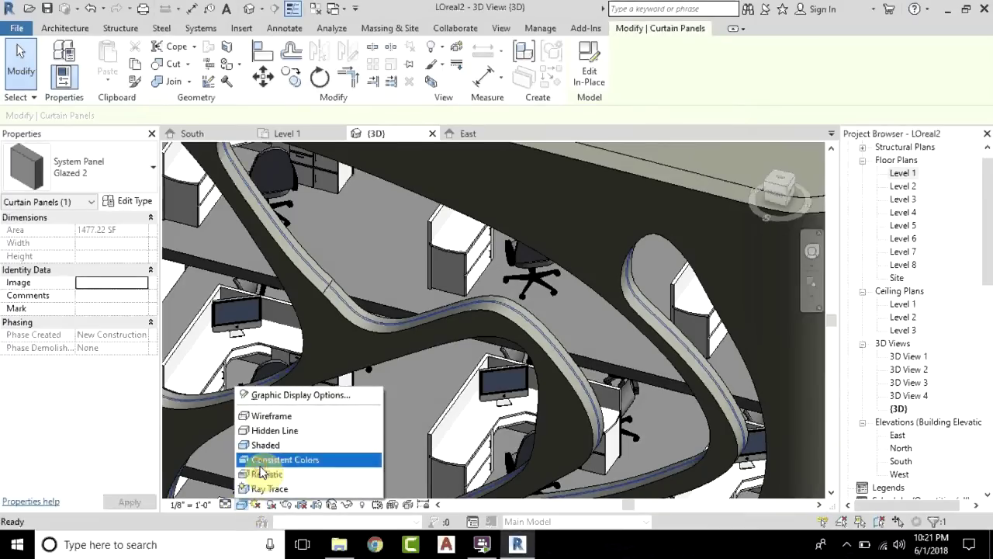
{"action": "left_click", "coordinate": [261, 472]}
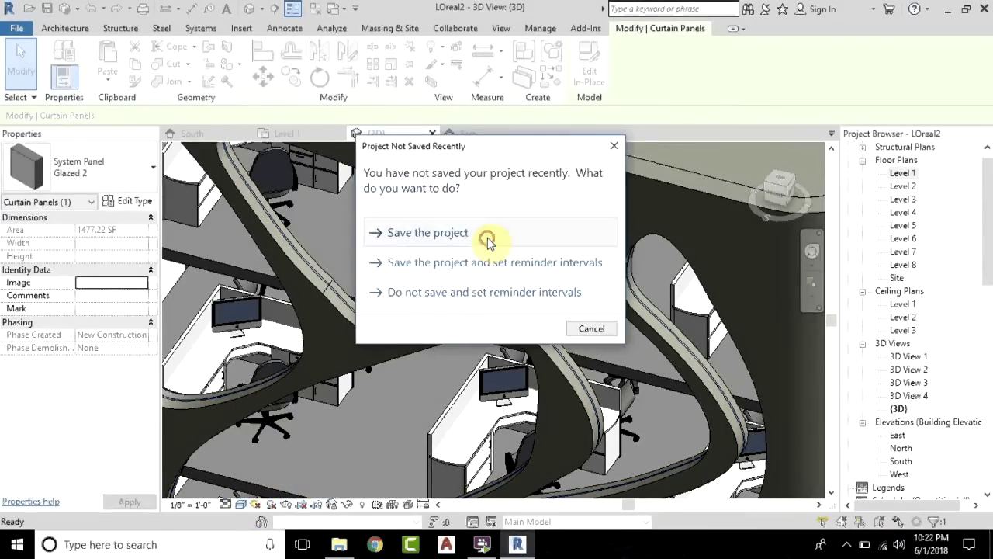
{"action": "left_click", "coordinate": [487, 239]}
{"action": "middle_click_drag", "start_coordinate": [401, 205], "coordinate": [525, 248]}
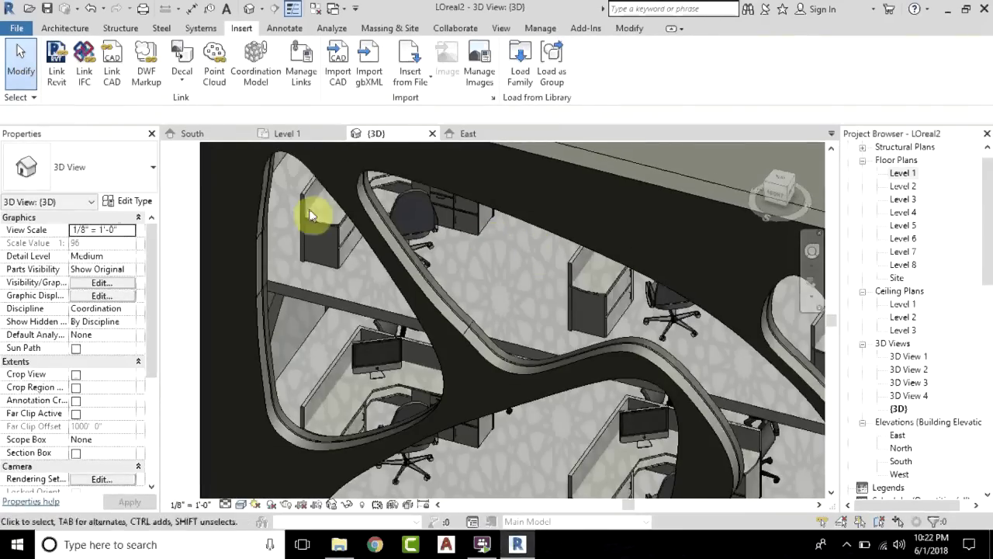
{"action": "scroll", "coordinate": [281, 269], "scroll_direction": "up", "scroll_amount": 2}
{"action": "middle_click_drag", "start_coordinate": [693, 234], "coordinate": [478, 138]}
{"action": "scroll", "coordinate": [645, 297], "scroll_direction": "down", "scroll_amount": 2}
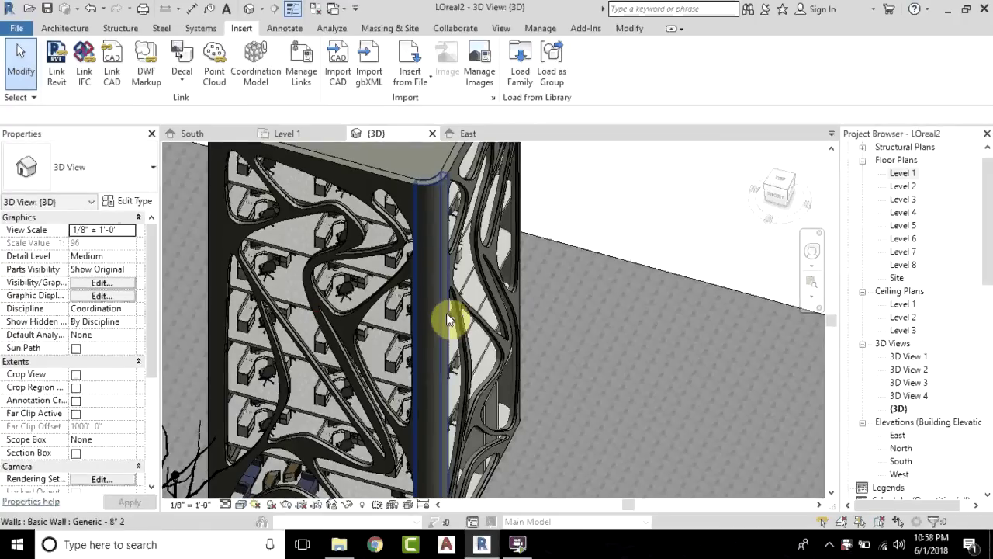
{"action": "middle_click_drag", "start_coordinate": [373, 284], "coordinate": [406, 333], "text": "shift"}
{"action": "middle_click_drag", "start_coordinate": [524, 342], "coordinate": [525, 380], "text": "shift"}
{"action": "scroll", "coordinate": [352, 288], "scroll_direction": "up", "scroll_amount": 5}
{"action": "middle_click_drag", "start_coordinate": [351, 287], "coordinate": [547, 410], "text": "shift"}
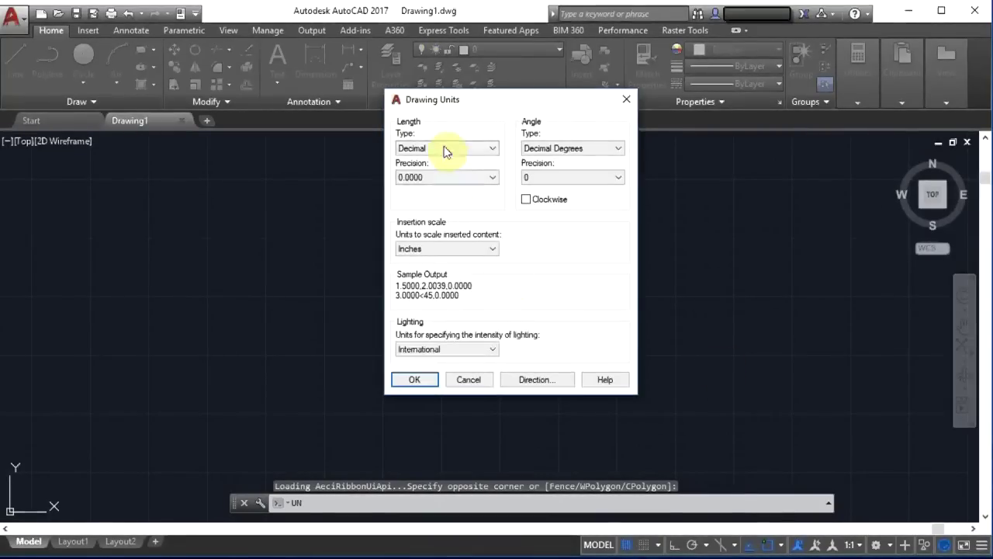
Step: Switch to AutoCAD and set the drawing units' length type to Engineering
{"action": "left_click", "coordinate": [446, 148]}
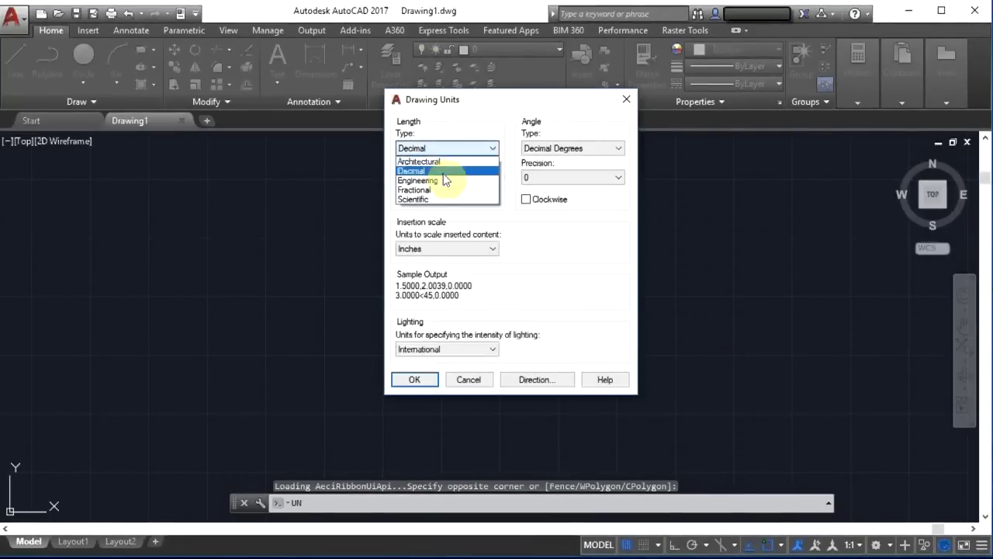
{"action": "left_click", "coordinate": [448, 159]}
{"action": "left_click", "coordinate": [431, 148]}
{"action": "left_click", "coordinate": [432, 178]}
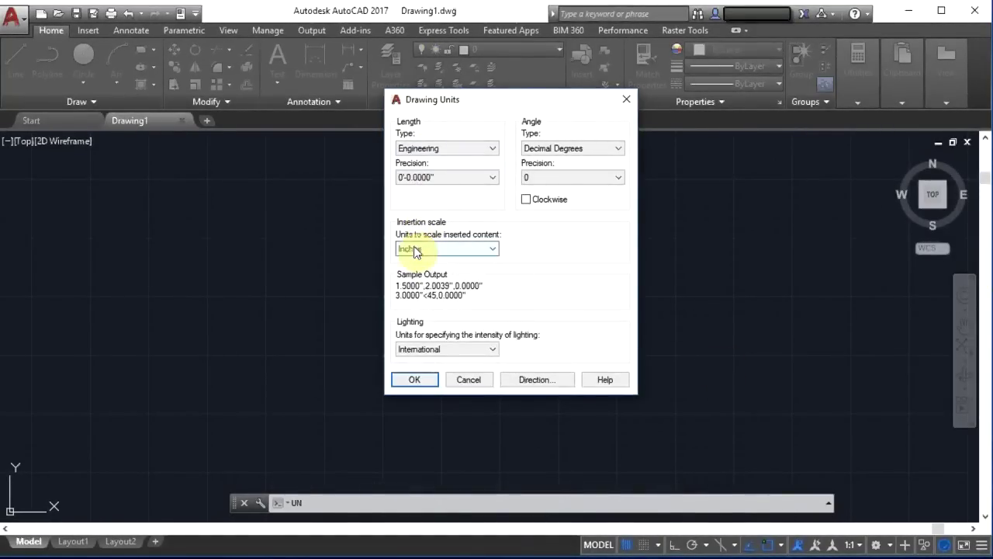
{"action": "left_click", "coordinate": [413, 379]}
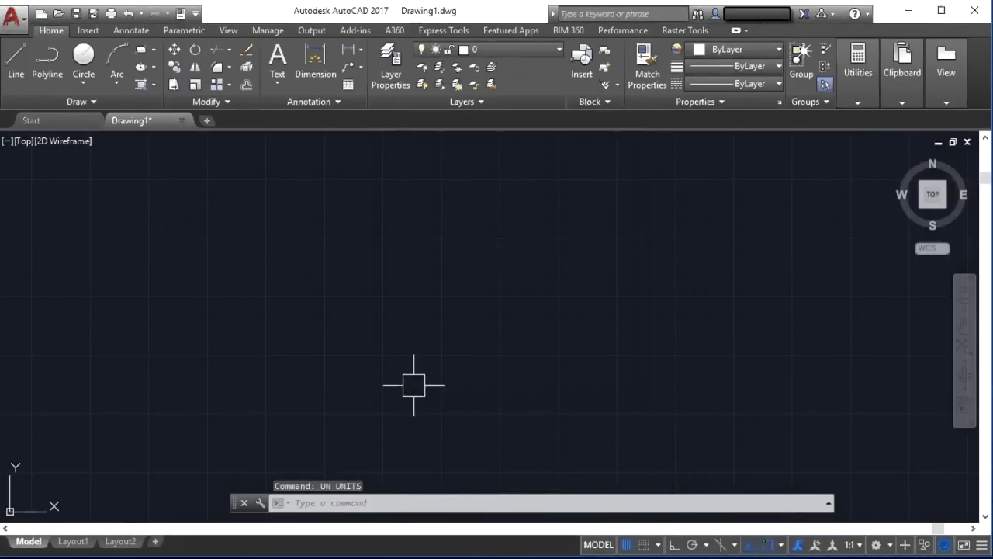
Step: Attach the L'Oreal facade image with IMAGEATTACH, placing it near the drawing origin at the default scale factor of 1
{"action": "type", "text": "z"}
{"action": "key", "text": "Return"}
{"action": "type", "text": "e"}
{"action": "key", "text": "Return"}
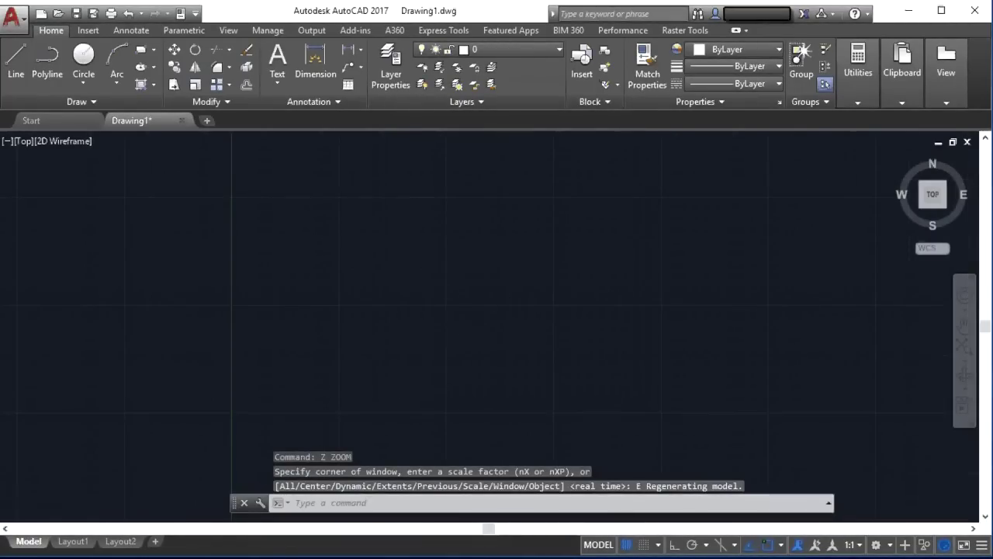
{"action": "type", "text": "imageatta"}
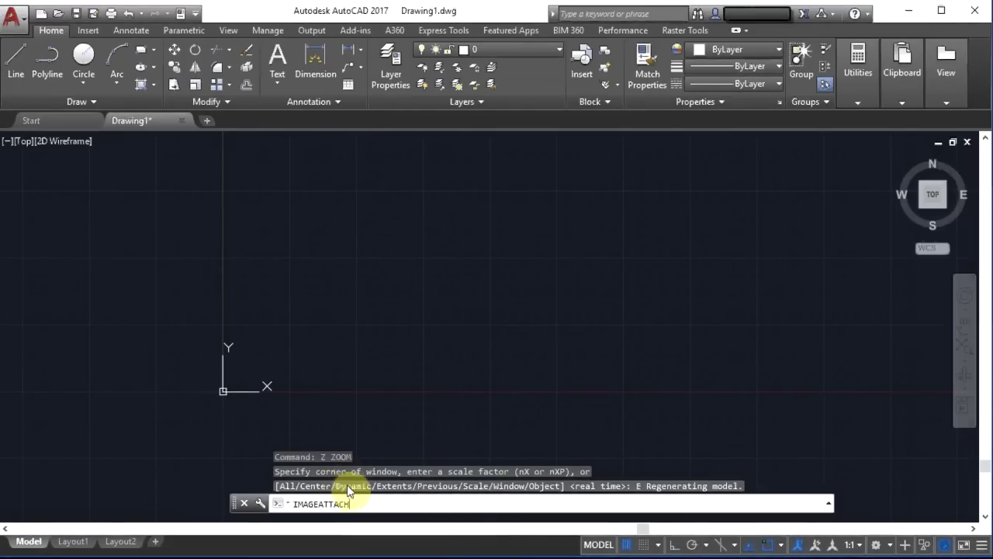
{"action": "key", "text": "Return"}
{"action": "left_click", "coordinate": [372, 363]}
{"action": "double_click", "coordinate": [555, 222]}
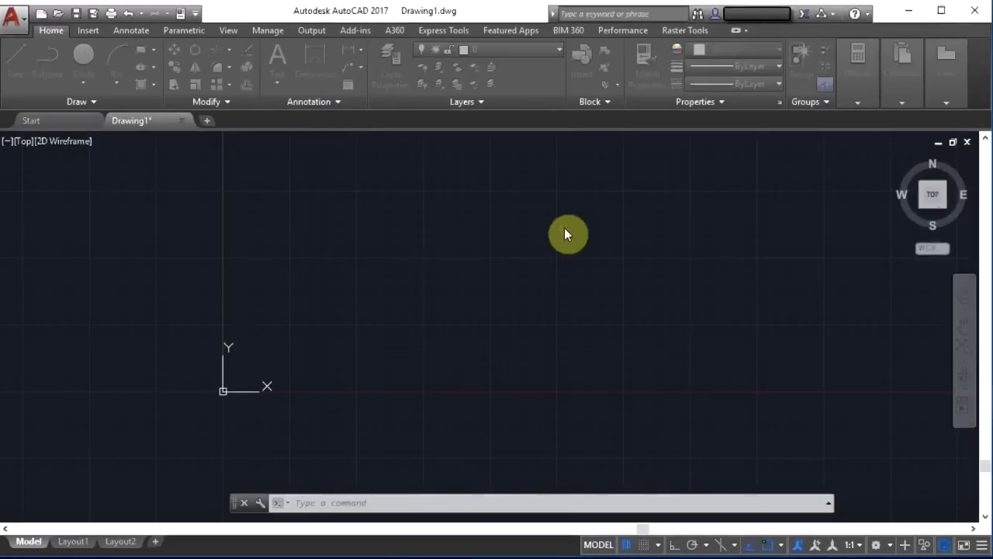
{"action": "left_click", "coordinate": [506, 393]}
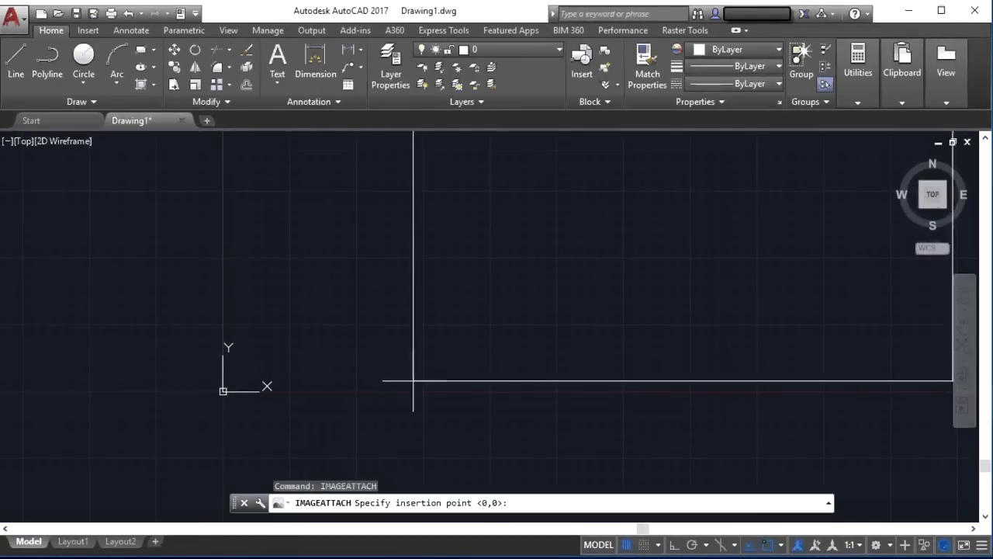
{"action": "left_click", "coordinate": [375, 384]}
{"action": "key", "text": "Return"}
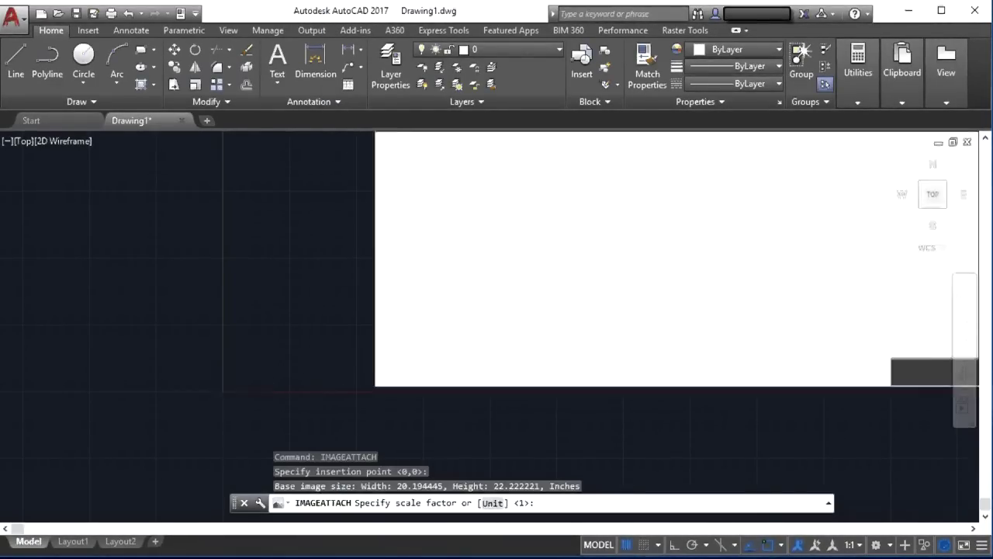
Step: Scale the facade image by reference from the building's base, using its height up to the roof edge as 262'
{"action": "scroll", "coordinate": [419, 371], "scroll_direction": "down", "scroll_amount": 3}
{"action": "scroll", "coordinate": [637, 193], "scroll_direction": "down", "scroll_amount": 1}
{"action": "middle_click_drag", "start_coordinate": [608, 213], "coordinate": [606, 380]}
{"action": "left_click", "coordinate": [743, 194]}
{"action": "left_click", "coordinate": [677, 265]}
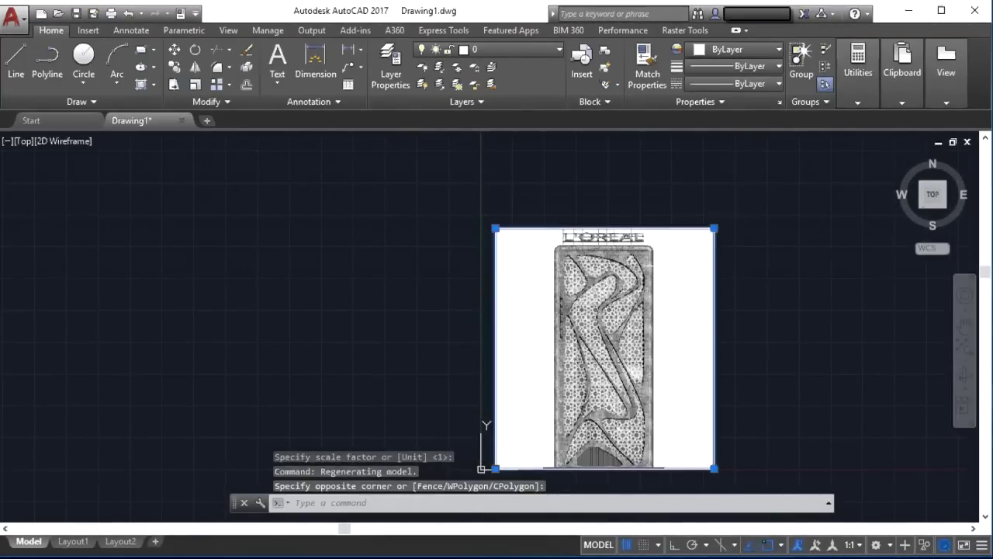
{"action": "scroll", "coordinate": [621, 302], "scroll_direction": "up", "scroll_amount": 3}
{"action": "type", "text": "sc"}
{"action": "key", "text": "Return"}
{"action": "scroll", "coordinate": [536, 256], "scroll_direction": "down", "scroll_amount": 2}
{"action": "middle_click_drag", "start_coordinate": [538, 259], "coordinate": [539, 193]}
{"action": "scroll", "coordinate": [574, 349], "scroll_direction": "up", "scroll_amount": 5}
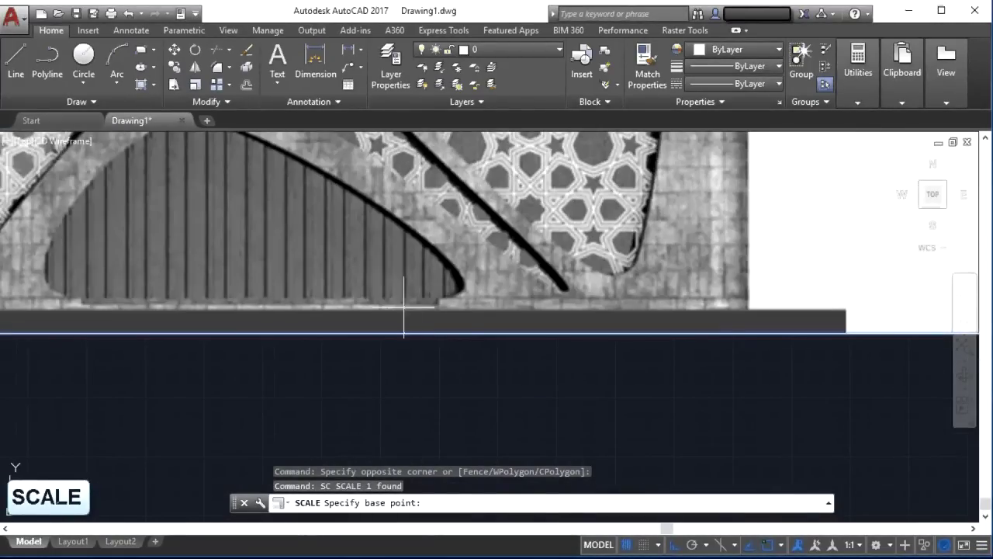
{"action": "left_click", "coordinate": [405, 306]}
{"action": "left_click", "coordinate": [493, 502]}
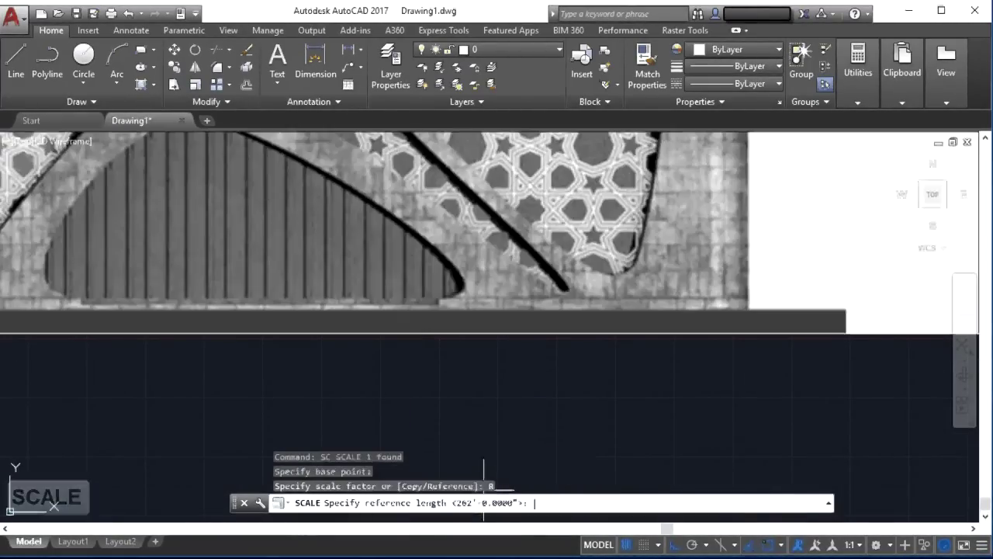
{"action": "left_click", "coordinate": [384, 310]}
{"action": "scroll", "coordinate": [383, 310], "scroll_direction": "down", "scroll_amount": 4}
{"action": "middle_click_drag", "start_coordinate": [383, 204], "coordinate": [413, 452]}
{"action": "scroll", "coordinate": [399, 325], "scroll_direction": "up", "scroll_amount": 2}
{"action": "scroll", "coordinate": [402, 332], "scroll_direction": "up", "scroll_amount": 5}
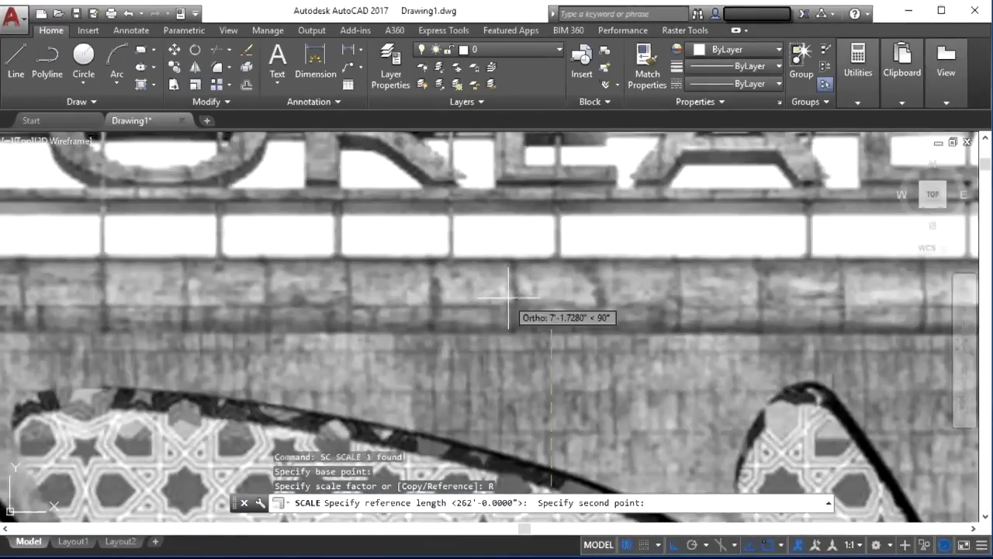
{"action": "left_click", "coordinate": [549, 263]}
{"action": "scroll", "coordinate": [548, 263], "scroll_direction": "down", "scroll_amount": 5}
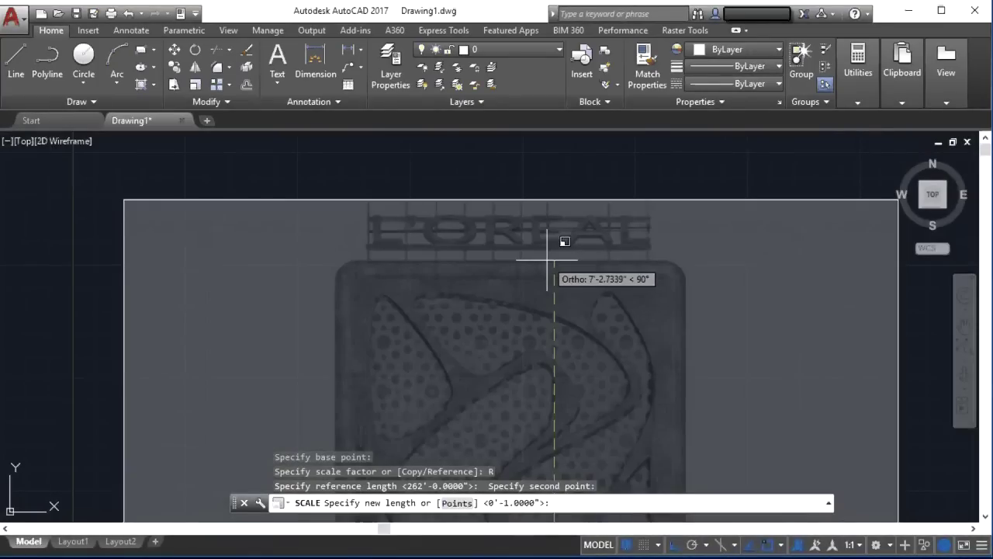
{"action": "type", "text": "262"}
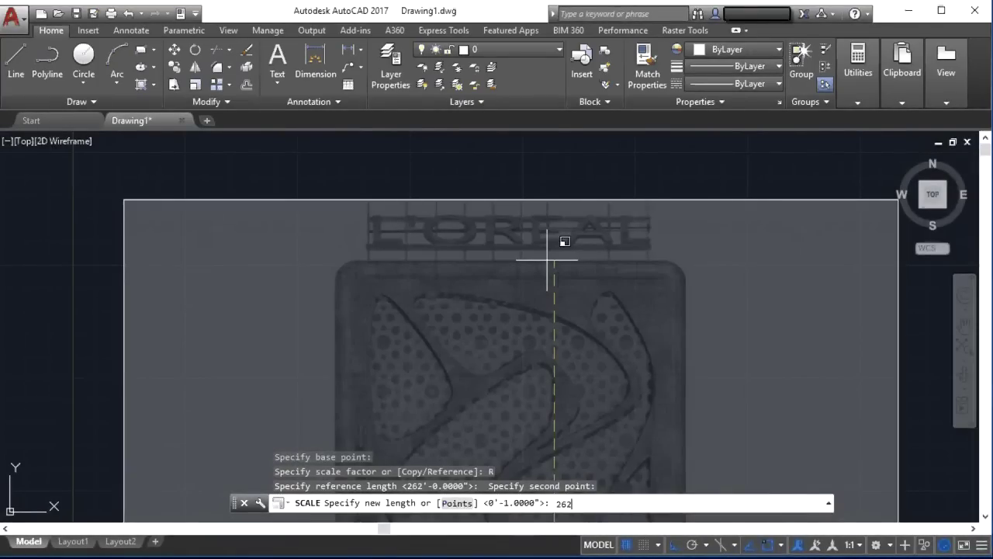
{"action": "type", "text": "'"}
{"action": "key", "text": "Return"}
{"action": "scroll", "coordinate": [547, 260], "scroll_direction": "down", "scroll_amount": 10}
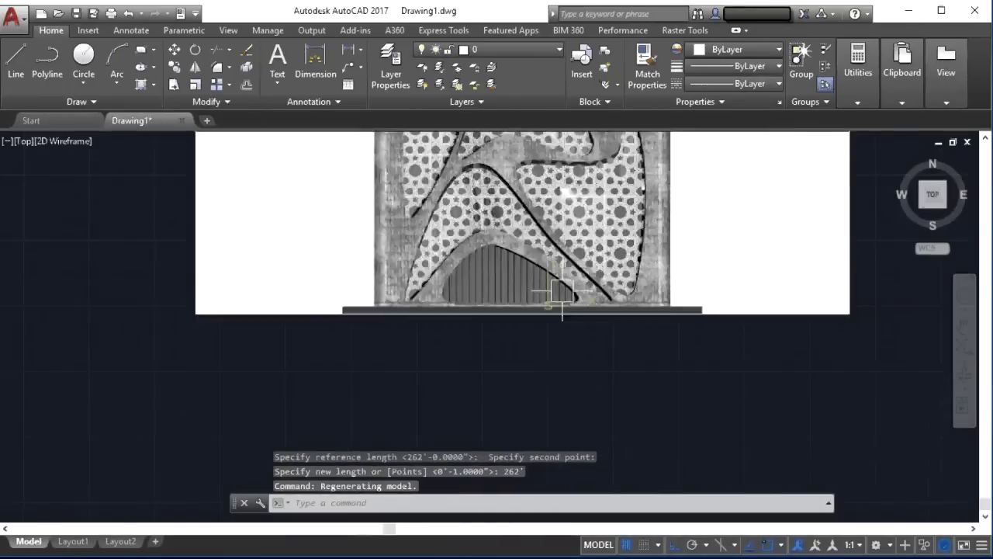
Step: Start a fit-point spline on the left edge of the facade's upper central opening, with Ortho turned off
{"action": "scroll", "coordinate": [569, 349], "scroll_direction": "up", "scroll_amount": 2}
{"action": "scroll", "coordinate": [549, 271], "scroll_direction": "up", "scroll_amount": 6}
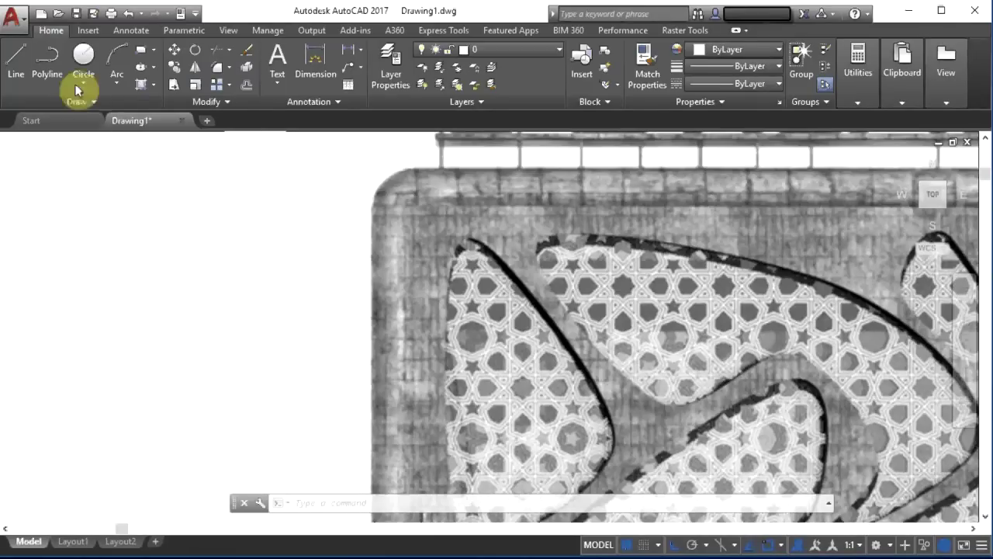
{"action": "left_click", "coordinate": [99, 101]}
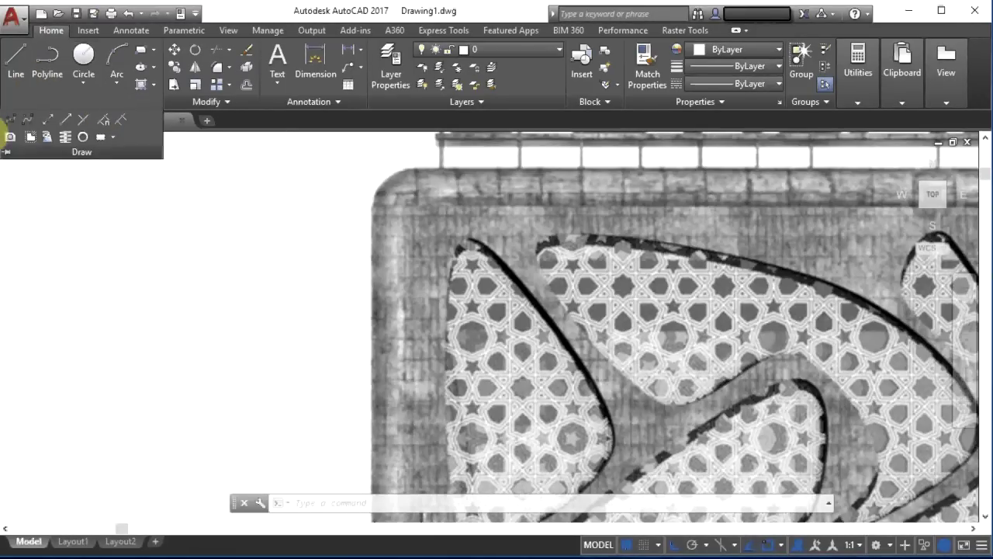
{"action": "left_click", "coordinate": [12, 123]}
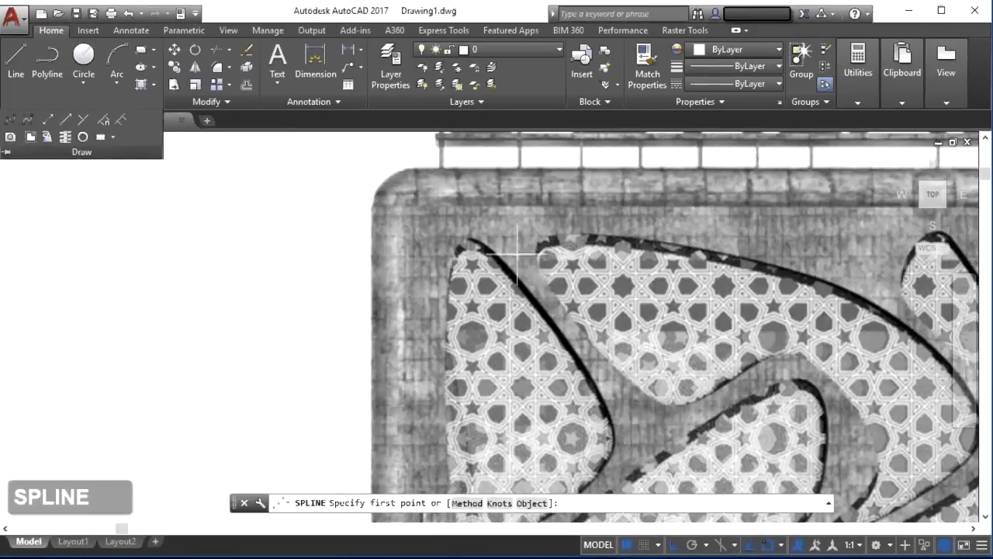
{"action": "scroll", "coordinate": [430, 271], "scroll_direction": "up", "scroll_amount": 2}
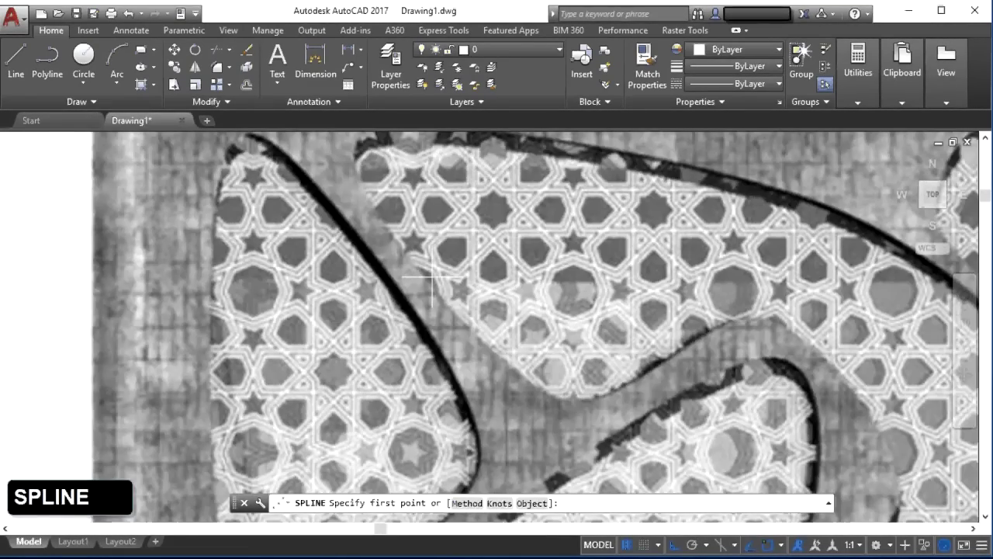
{"action": "scroll", "coordinate": [431, 285], "scroll_direction": "up", "scroll_amount": 3}
{"action": "scroll", "coordinate": [388, 242], "scroll_direction": "down", "scroll_amount": 3}
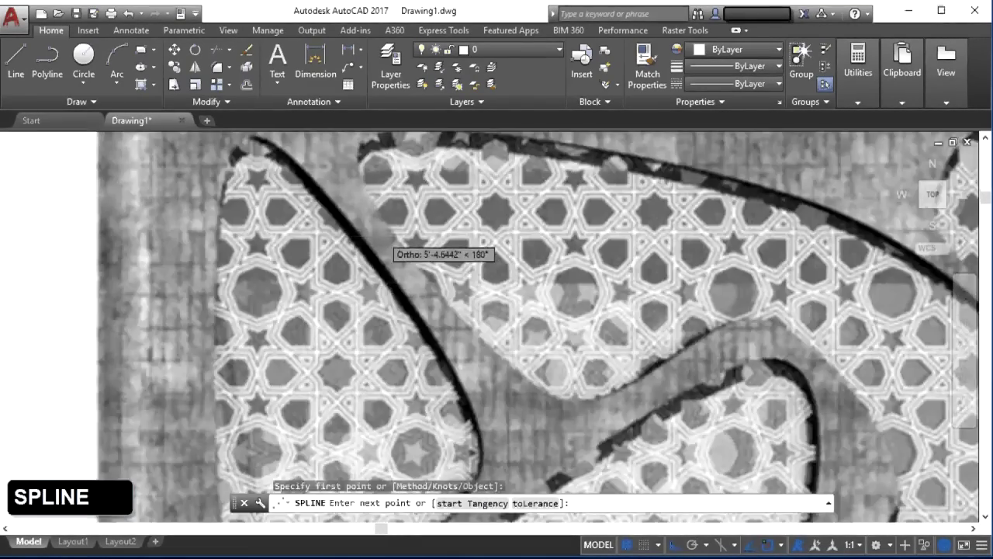
{"action": "scroll", "coordinate": [406, 255], "scroll_direction": "up", "scroll_amount": 5}
{"action": "left_click", "coordinate": [674, 544]}
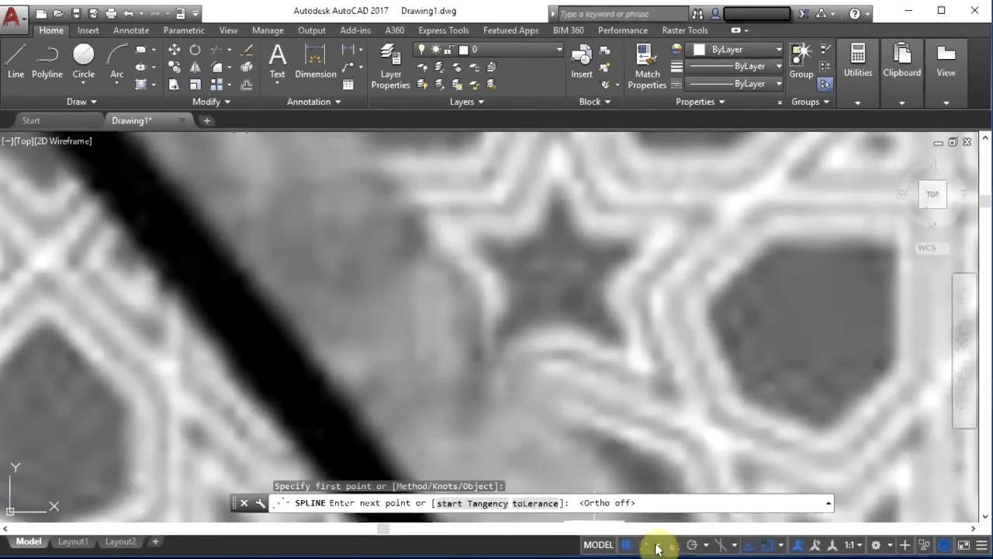
{"action": "scroll", "coordinate": [547, 456], "scroll_direction": "down", "scroll_amount": 3}
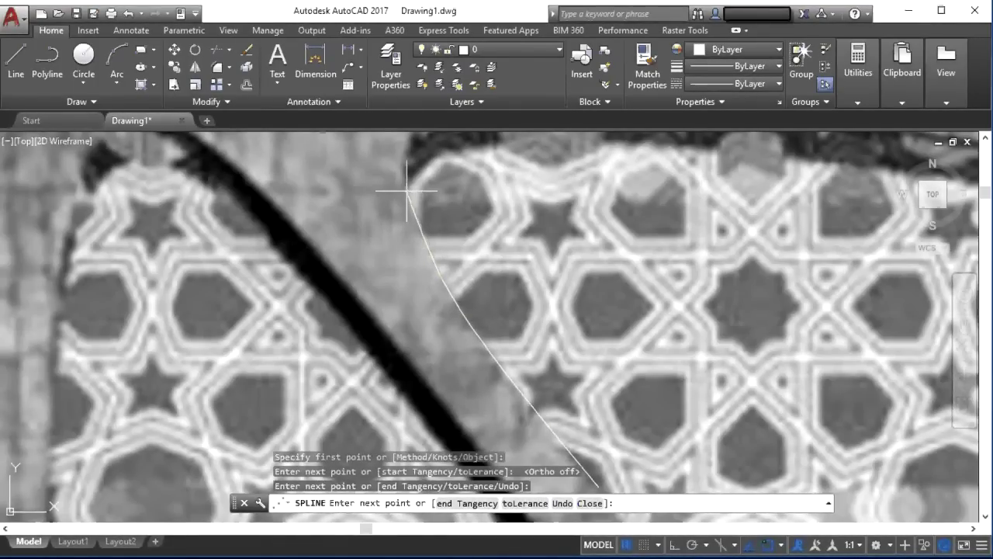
Step: Trace the spline up the opening's left edge and around its rounded upper-left corner
{"action": "mouse_move", "coordinate": [407, 190]}
{"action": "middle_mouse_down"}
{"action": "mouse_move", "coordinate": [372, 256]}
{"action": "mouse_move", "coordinate": [351, 268]}
{"action": "middle_mouse_up"}
{"action": "scroll", "coordinate": [351, 269], "scroll_direction": "up", "scroll_amount": 2}
{"action": "left_click", "coordinate": [357, 194]}
{"action": "scroll", "coordinate": [357, 193], "scroll_direction": "down", "scroll_amount": 3}
{"action": "scroll", "coordinate": [377, 164], "scroll_direction": "up", "scroll_amount": 2}
{"action": "left_click", "coordinate": [394, 154]}
{"action": "scroll", "coordinate": [398, 153], "scroll_direction": "down", "scroll_amount": 1}
{"action": "scroll", "coordinate": [450, 155], "scroll_direction": "down", "scroll_amount": 1}
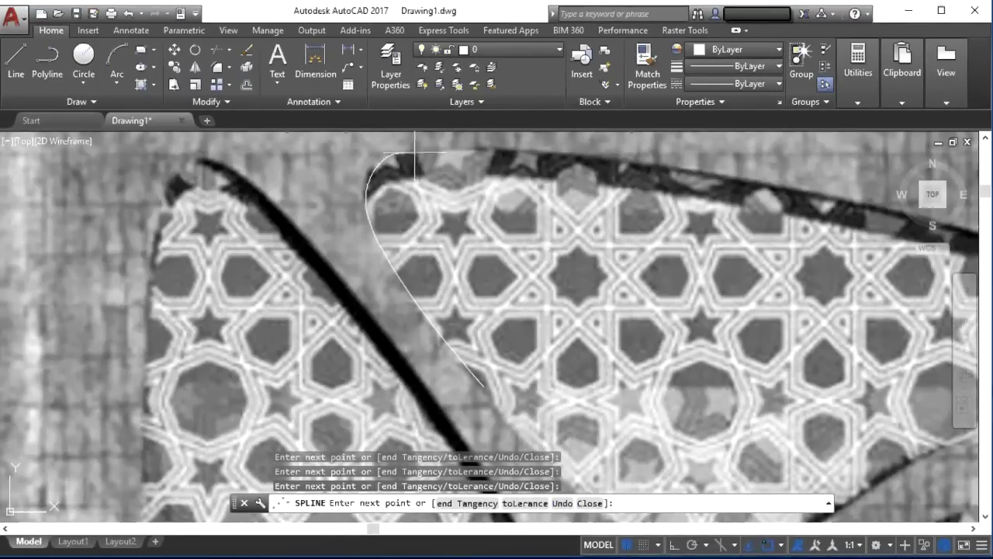
{"action": "left_click", "coordinate": [466, 148]}
Step: Continue the spline along the opening's long upper edge to its rounded right end
{"action": "middle_click_drag", "start_coordinate": [564, 165], "coordinate": [409, 161]}
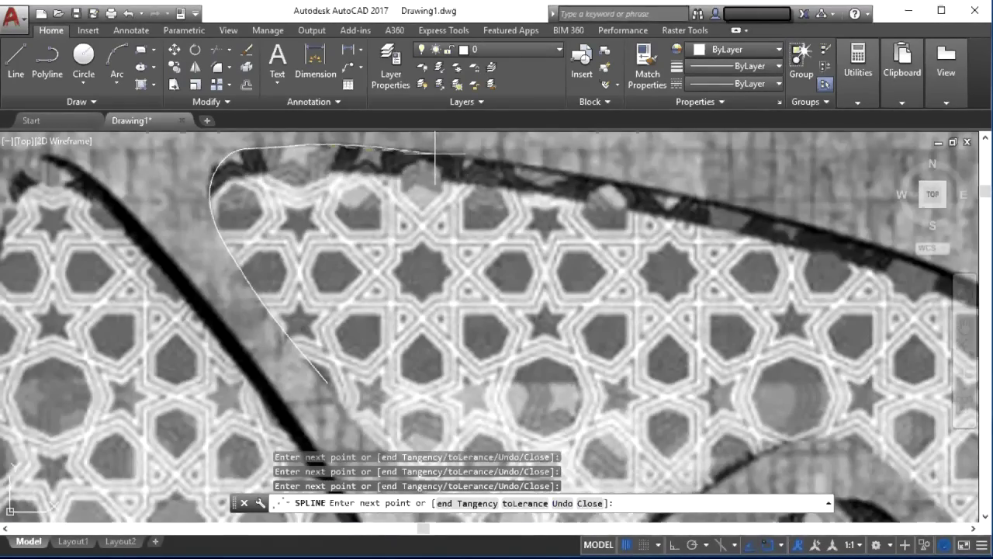
{"action": "middle_click_drag", "start_coordinate": [330, 165], "coordinate": [392, 173]}
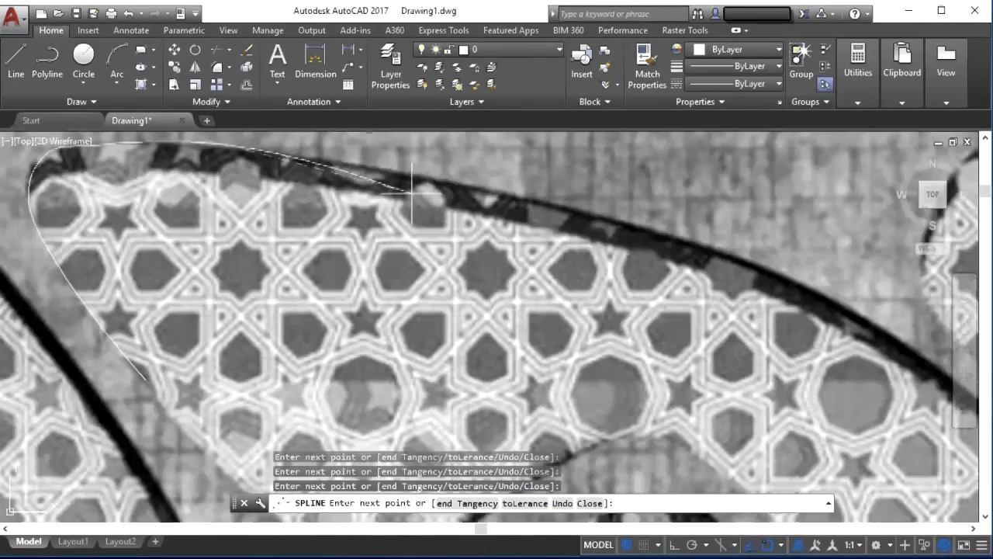
{"action": "mouse_move", "coordinate": [477, 191]}
{"action": "middle_mouse_down"}
{"action": "mouse_move", "coordinate": [262, 146]}
{"action": "mouse_move", "coordinate": [423, 175]}
{"action": "mouse_move", "coordinate": [439, 195]}
{"action": "middle_mouse_up"}
{"action": "scroll", "coordinate": [433, 165], "scroll_direction": "down", "scroll_amount": 5}
{"action": "scroll", "coordinate": [439, 189], "scroll_direction": "up", "scroll_amount": 5}
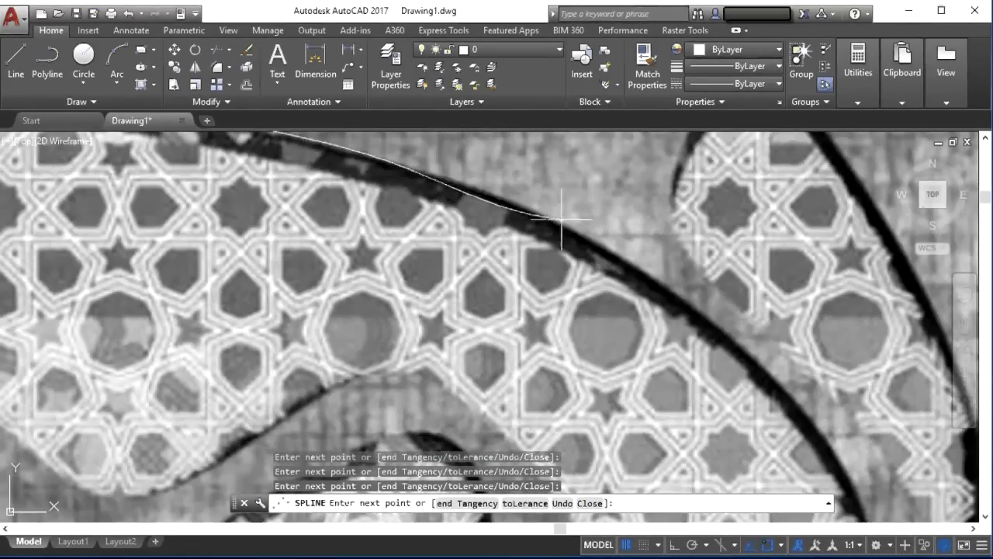
{"action": "scroll", "coordinate": [656, 280], "scroll_direction": "down", "scroll_amount": 5}
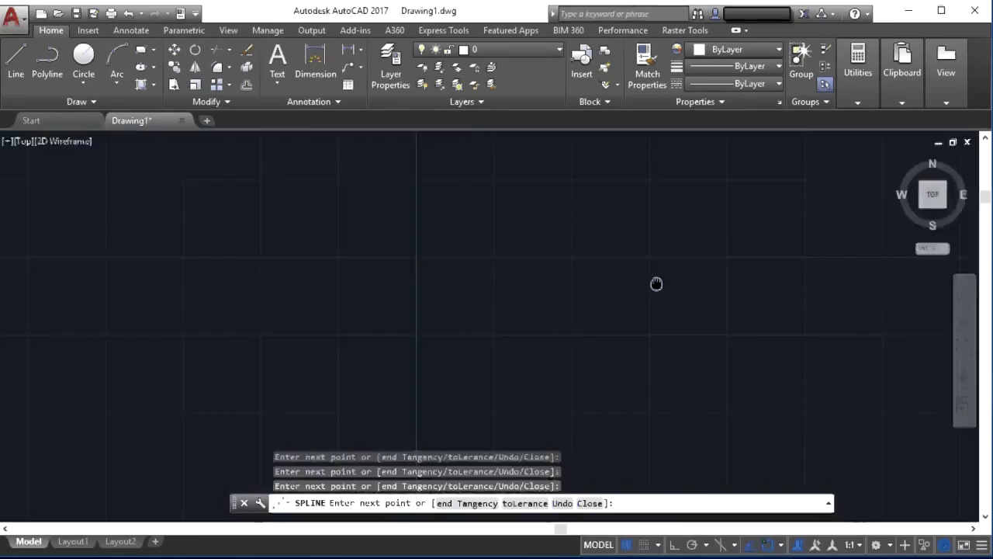
{"action": "scroll", "coordinate": [587, 285], "scroll_direction": "up", "scroll_amount": 4}
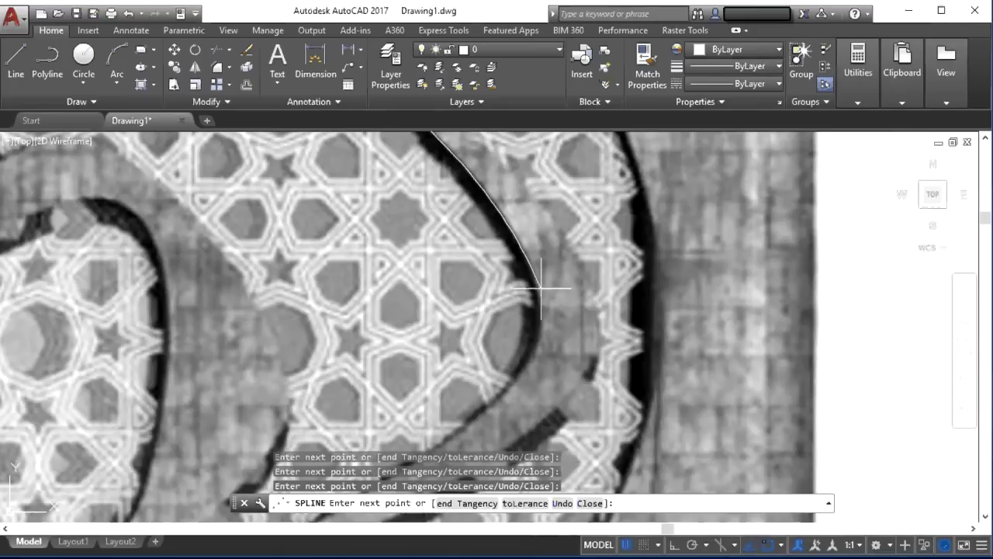
{"action": "left_click", "coordinate": [541, 287]}
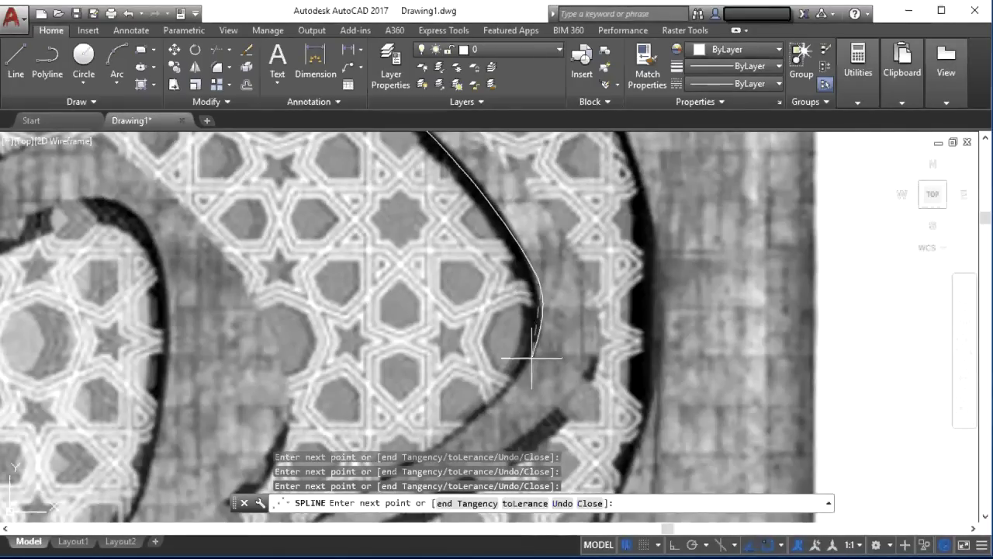
Step: Continue the spline from the opening's rounded right end along its lower edge to the pointed lower tip
{"action": "scroll", "coordinate": [532, 357], "scroll_direction": "down", "scroll_amount": 4}
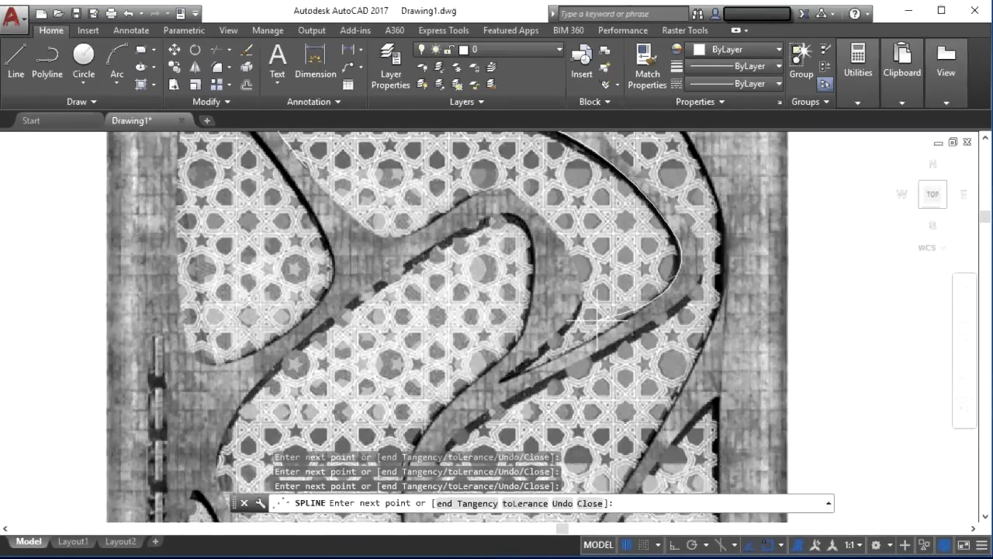
{"action": "scroll", "coordinate": [632, 317], "scroll_direction": "up", "scroll_amount": 8}
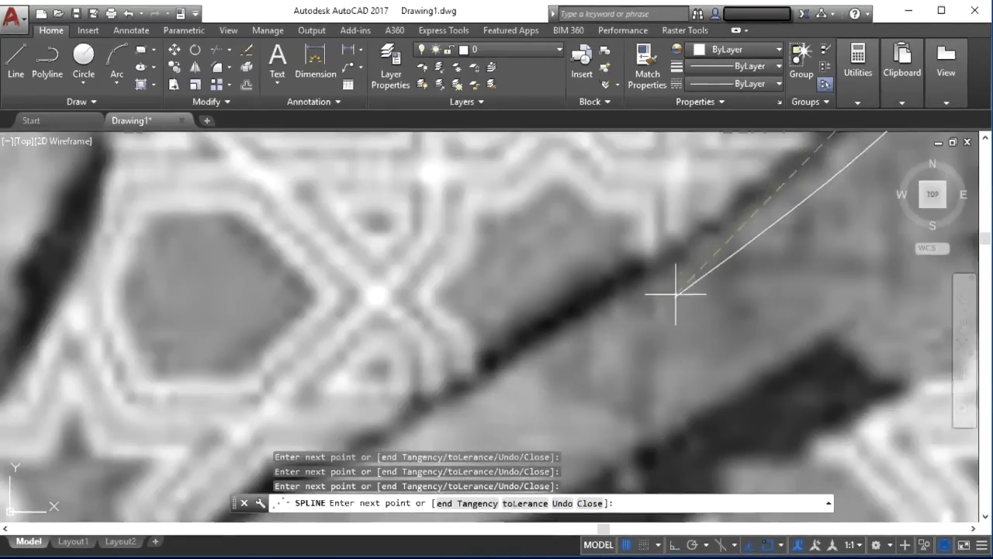
{"action": "scroll", "coordinate": [690, 221], "scroll_direction": "down", "scroll_amount": 4}
{"action": "scroll", "coordinate": [686, 227], "scroll_direction": "up", "scroll_amount": 2}
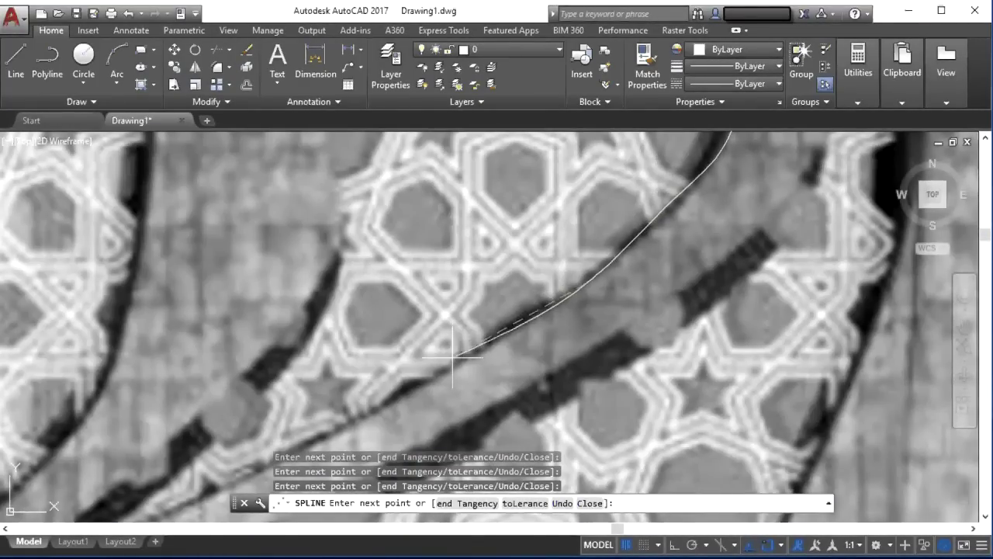
{"action": "scroll", "coordinate": [466, 357], "scroll_direction": "down", "scroll_amount": 2}
{"action": "middle_click_drag", "start_coordinate": [429, 368], "coordinate": [594, 292]}
{"action": "scroll", "coordinate": [519, 337], "scroll_direction": "up", "scroll_amount": 2}
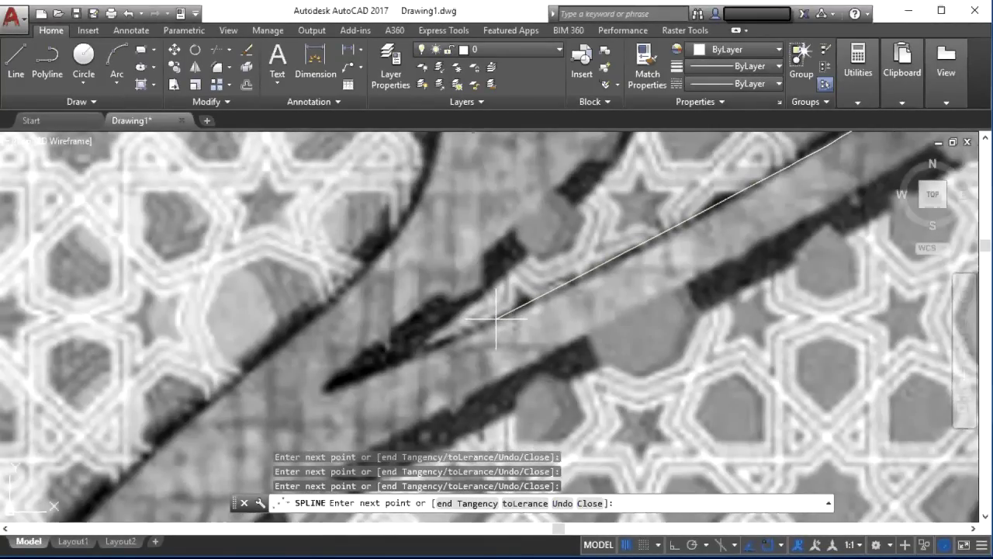
{"action": "scroll", "coordinate": [496, 318], "scroll_direction": "up", "scroll_amount": 2}
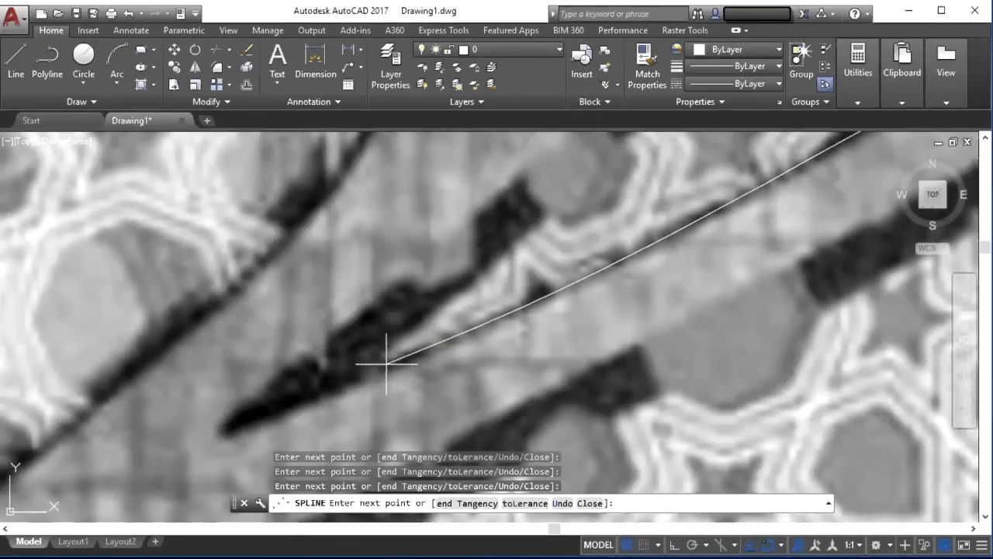
{"action": "scroll", "coordinate": [384, 361], "scroll_direction": "down", "scroll_amount": 2}
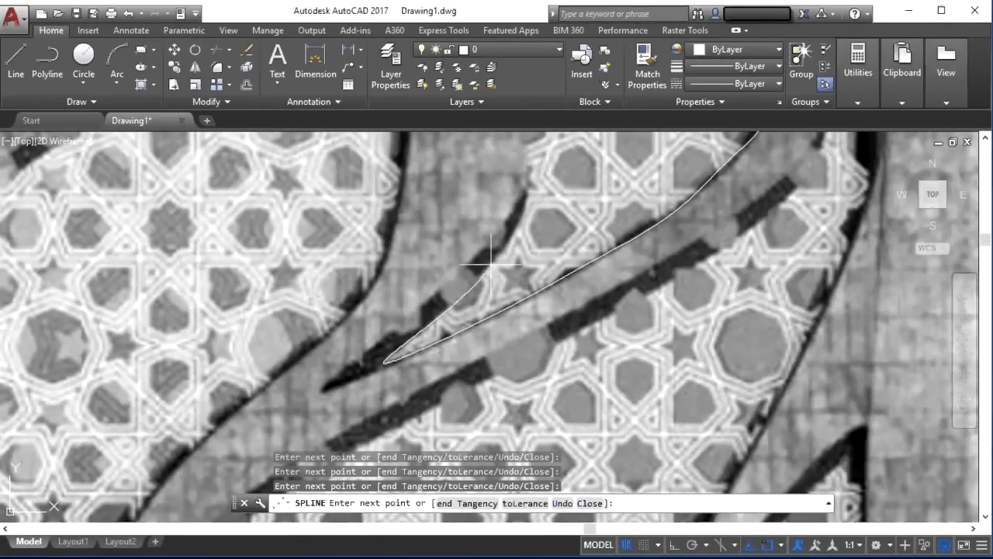
Step: Continue the spline up the opening's inner curved edge and over the crest above the neighbouring central opening
{"action": "middle_click_drag", "start_coordinate": [523, 209], "coordinate": [522, 341]}
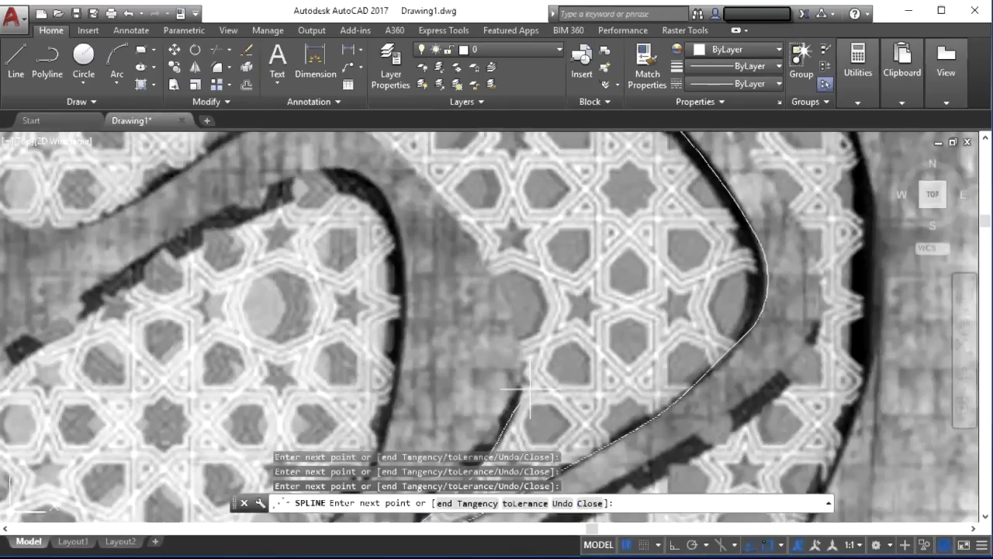
{"action": "scroll", "coordinate": [504, 302], "scroll_direction": "up", "scroll_amount": 1}
{"action": "scroll", "coordinate": [483, 259], "scroll_direction": "down", "scroll_amount": 6}
{"action": "scroll", "coordinate": [496, 263], "scroll_direction": "up", "scroll_amount": 7}
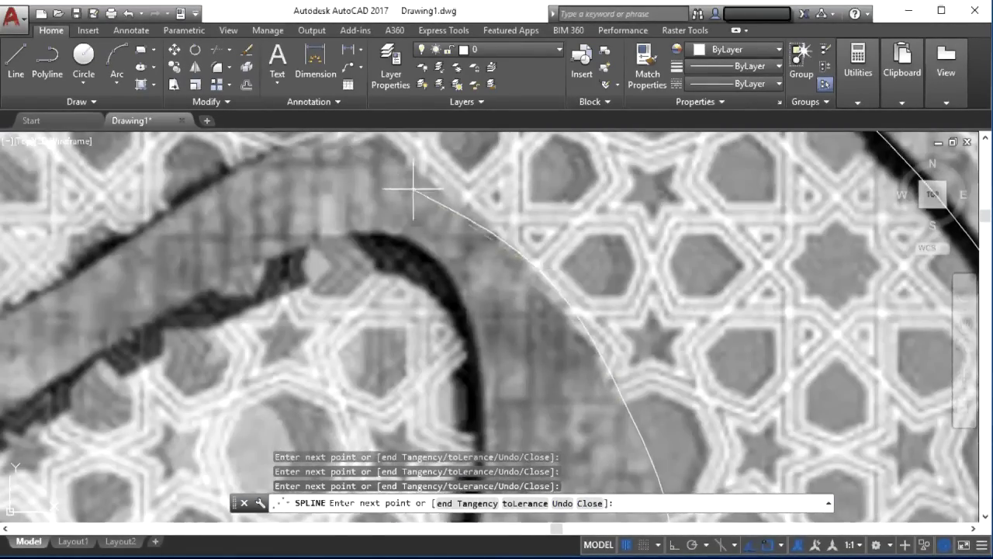
{"action": "scroll", "coordinate": [381, 144], "scroll_direction": "down", "scroll_amount": 3}
{"action": "middle_click_drag", "start_coordinate": [381, 142], "coordinate": [460, 315]}
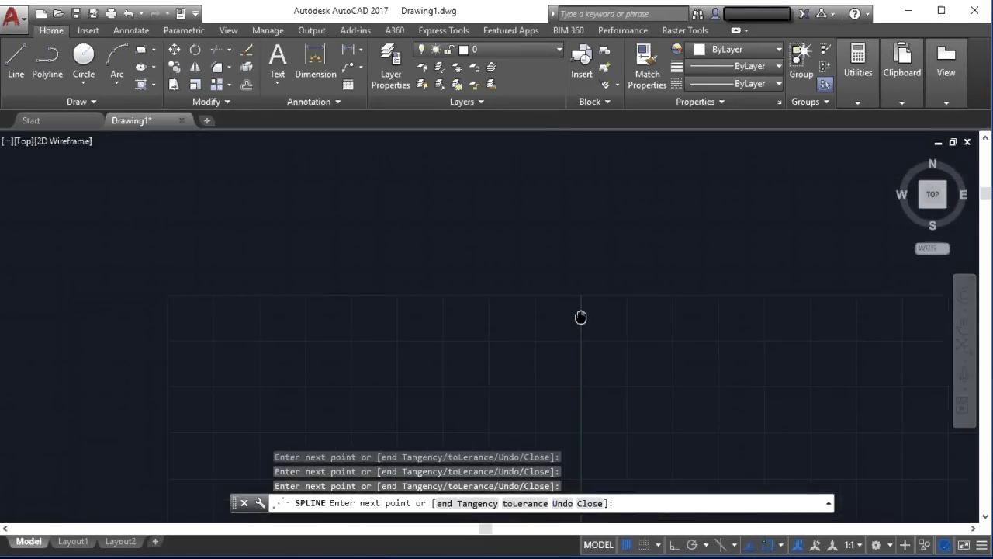
{"action": "middle_click_drag", "start_coordinate": [581, 317], "coordinate": [581, 317]}
{"action": "scroll", "coordinate": [562, 318], "scroll_direction": "up", "scroll_amount": 4}
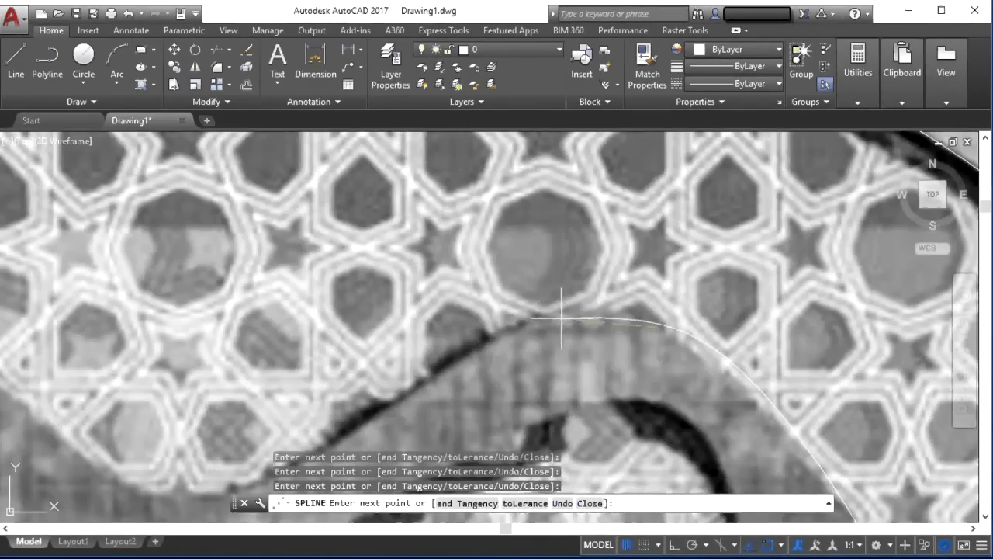
Step: Trace the spline around the opening's lower-left lobe, up its left edge, and finish it
{"action": "scroll", "coordinate": [467, 353], "scroll_direction": "down", "scroll_amount": 4}
{"action": "scroll", "coordinate": [555, 355], "scroll_direction": "up", "scroll_amount": 5}
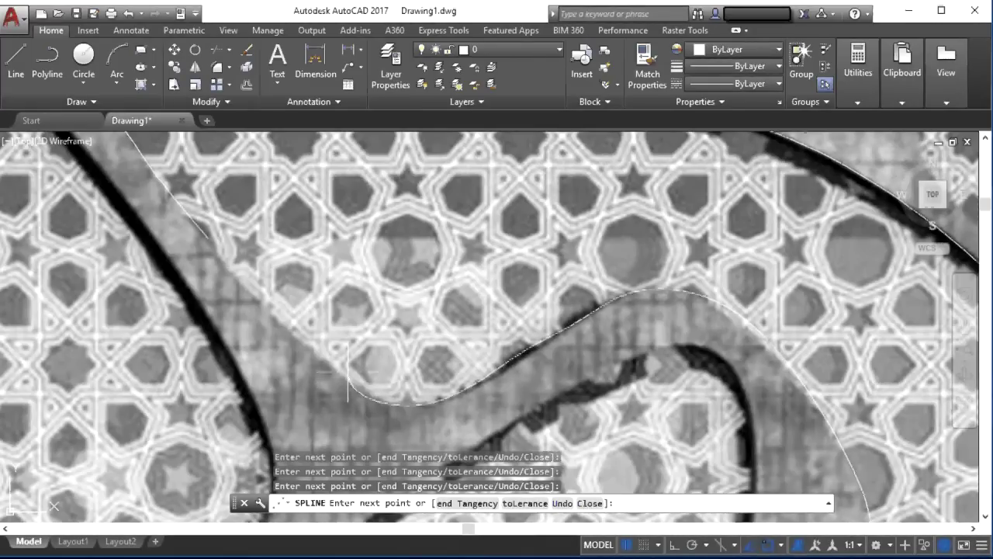
{"action": "scroll", "coordinate": [256, 241], "scroll_direction": "down", "scroll_amount": 4}
{"action": "right_click", "coordinate": [281, 243]}
{"action": "left_click", "coordinate": [318, 255]}
Step: Start a new spline on the facade's upper-left opening and trace its rounded top and sloping right edge
{"action": "scroll", "coordinate": [342, 256], "scroll_direction": "down", "scroll_amount": 5}
{"action": "scroll", "coordinate": [341, 256], "scroll_direction": "up", "scroll_amount": 7}
{"action": "right_click", "coordinate": [333, 252]}
{"action": "left_click", "coordinate": [365, 261]}
{"action": "scroll", "coordinate": [381, 255], "scroll_direction": "up", "scroll_amount": 4}
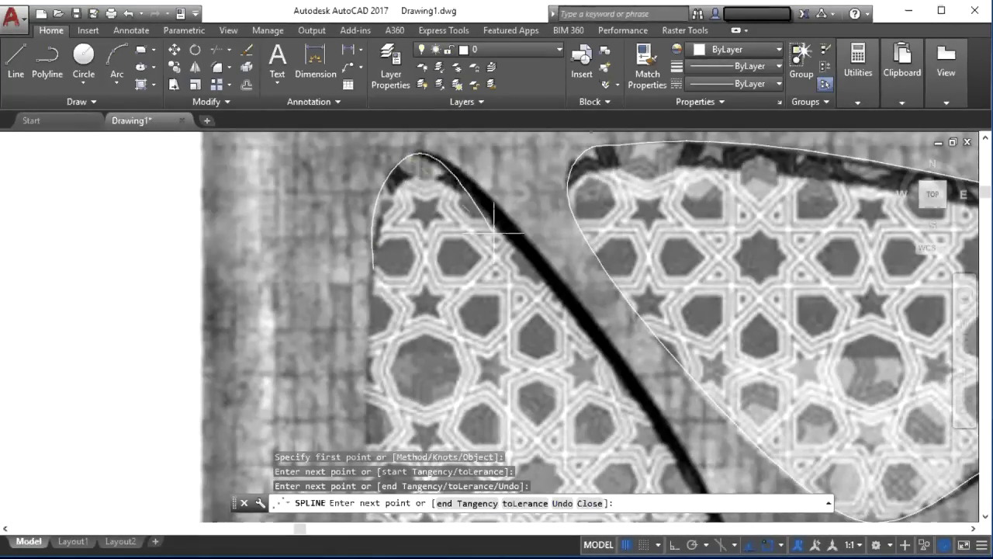
{"action": "left_click", "coordinate": [469, 181]}
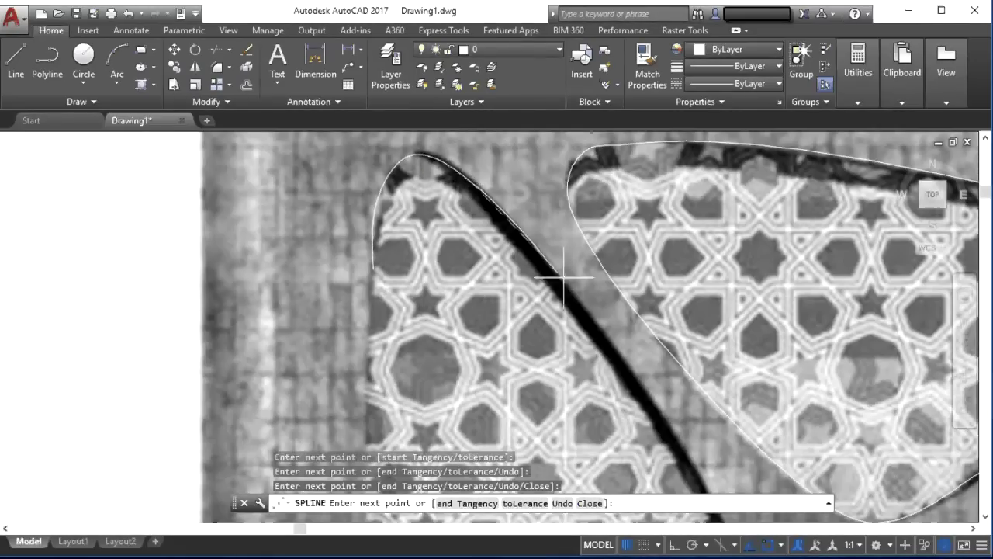
{"action": "left_click", "coordinate": [578, 300]}
{"action": "scroll", "coordinate": [551, 265], "scroll_direction": "down", "scroll_amount": 3}
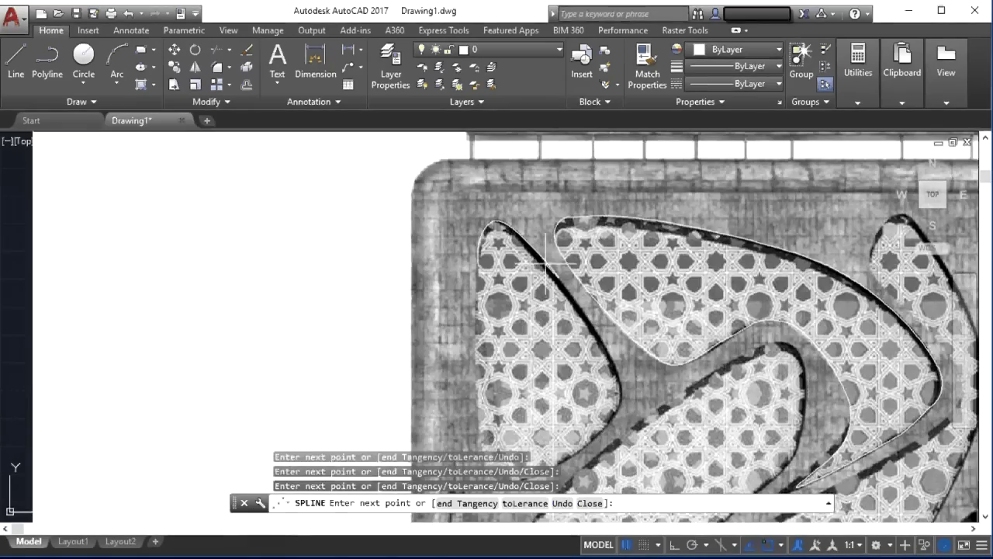
Step: Trace a spline along the upper edge, rounded upper-right end and lower-right edge of the central opening below
{"action": "scroll", "coordinate": [554, 273], "scroll_direction": "up", "scroll_amount": 2}
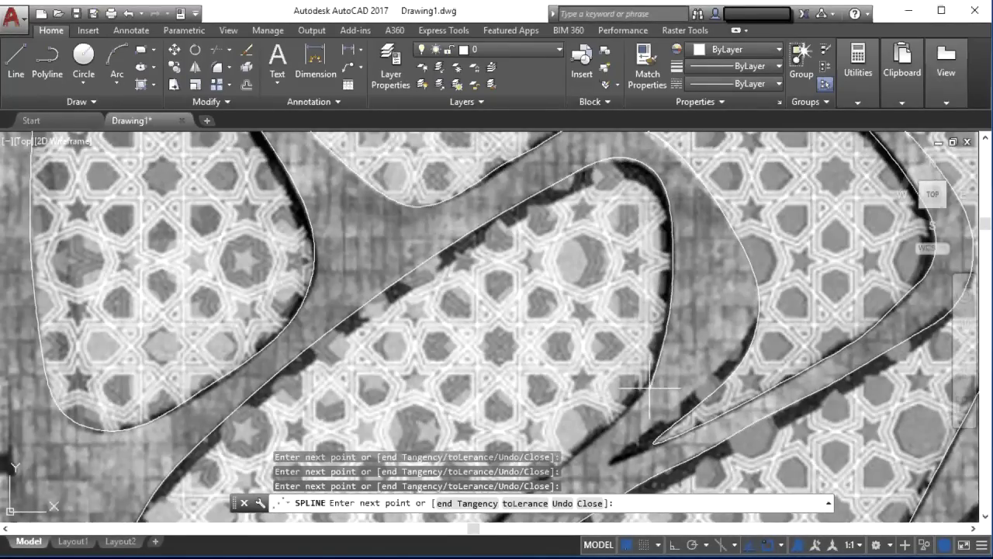
{"action": "middle_click_drag", "start_coordinate": [654, 393], "coordinate": [759, 198]}
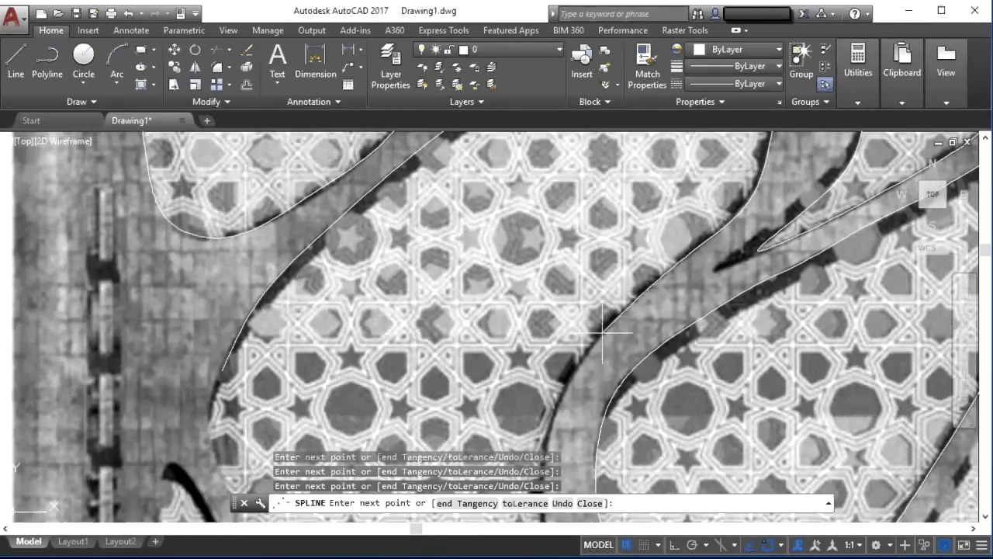
{"action": "middle_click_drag", "start_coordinate": [547, 423], "coordinate": [616, 248]}
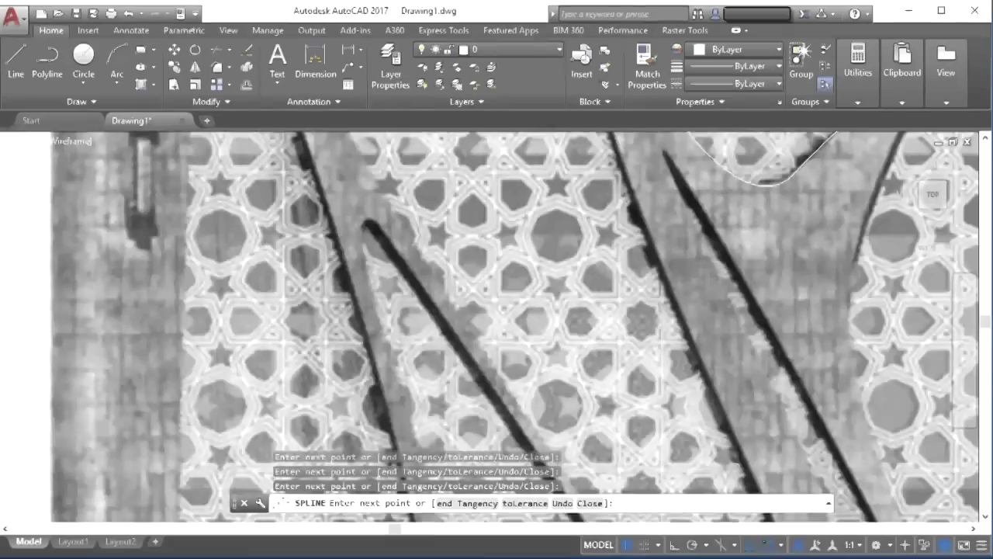
Step: Trace the left edge of the long narrow opening up to its pointed upper tip and finish the spline
{"action": "scroll", "coordinate": [338, 164], "scroll_direction": "up", "scroll_amount": 4}
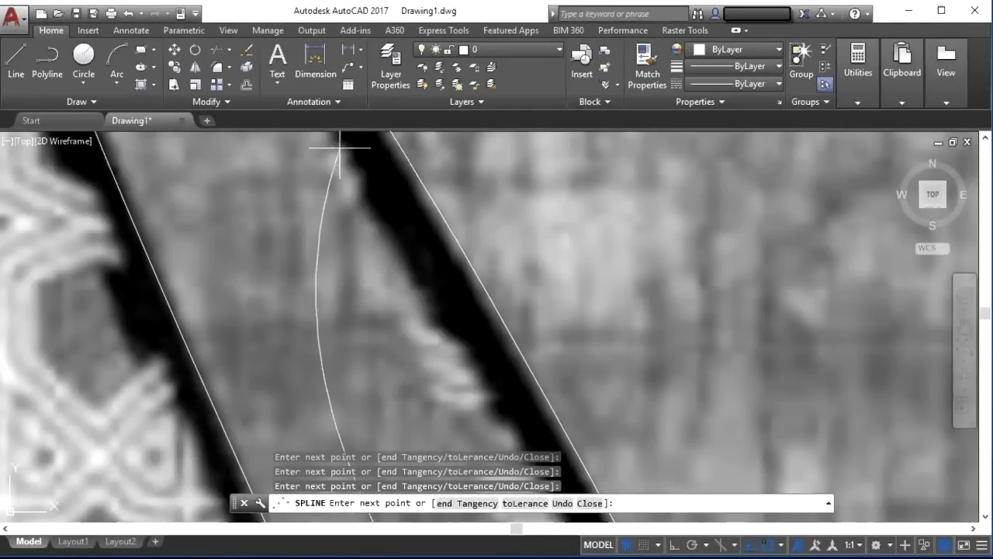
{"action": "scroll", "coordinate": [341, 184], "scroll_direction": "down", "scroll_amount": 4}
{"action": "middle_click_drag", "start_coordinate": [341, 184], "coordinate": [423, 386]}
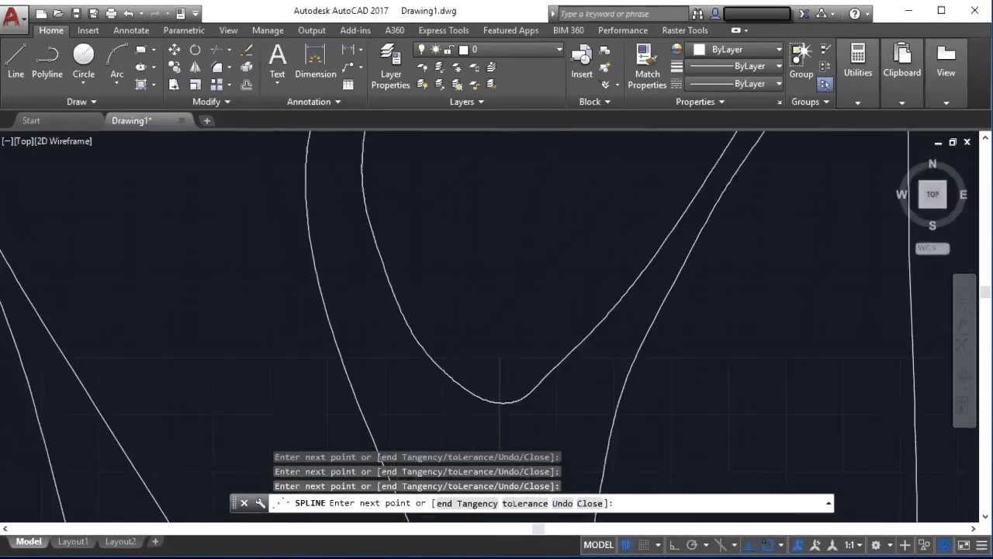
{"action": "scroll", "coordinate": [371, 332], "scroll_direction": "up", "scroll_amount": 5}
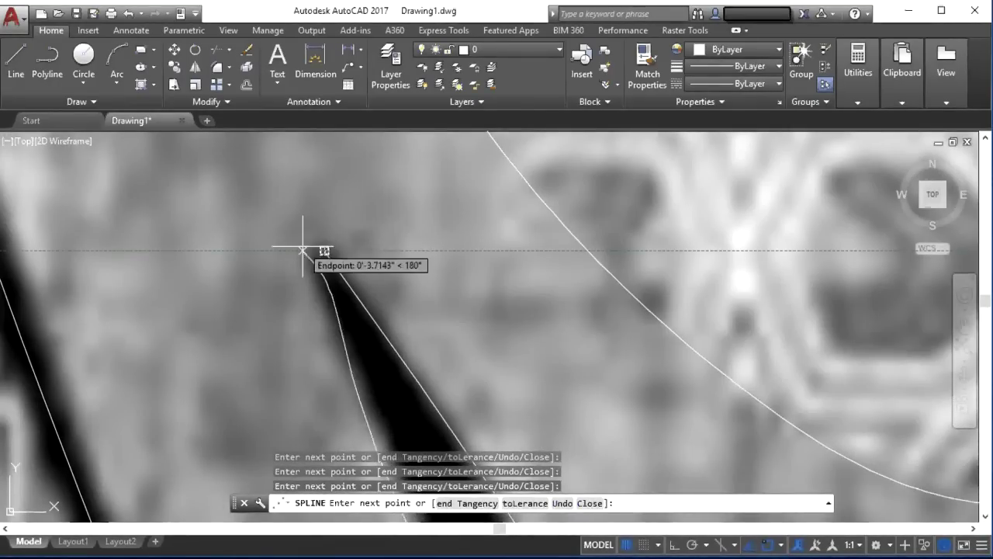
{"action": "scroll", "coordinate": [310, 249], "scroll_direction": "up", "scroll_amount": 3}
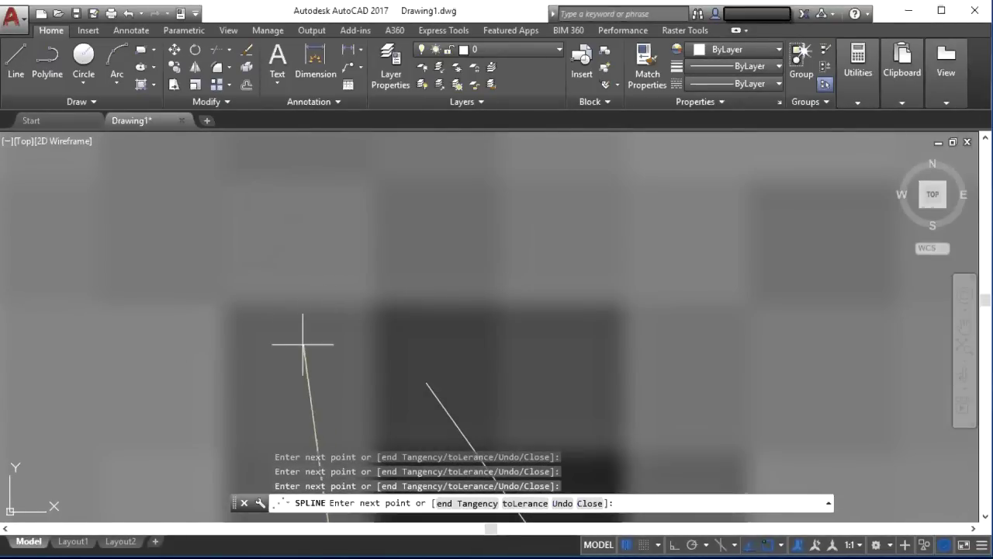
{"action": "right_click", "coordinate": [332, 193]}
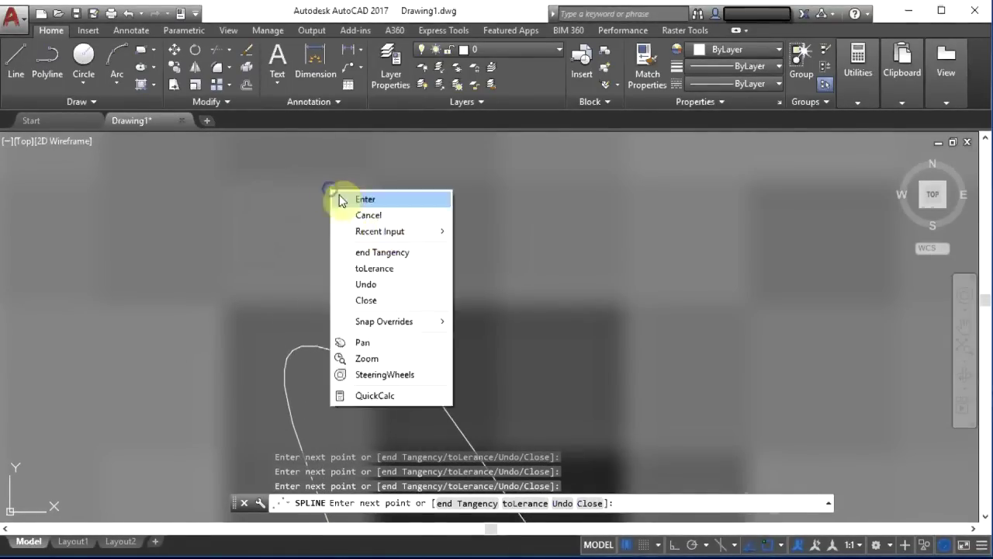
{"action": "left_click", "coordinate": [371, 199]}
Step: Start a new spline at the lower-left tip of the large lower-central opening and trace its wavy lower edge
{"action": "scroll", "coordinate": [463, 224], "scroll_direction": "down", "scroll_amount": 5}
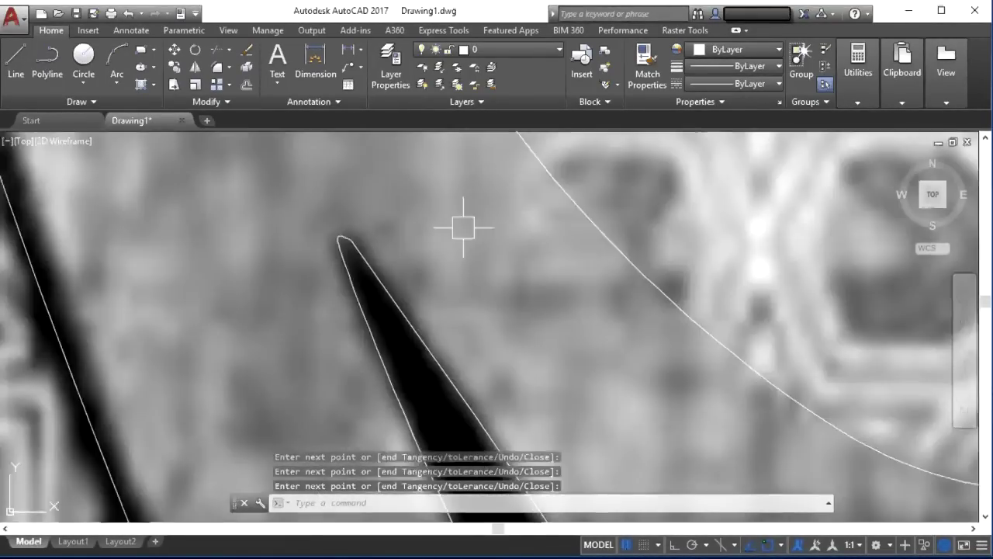
{"action": "scroll", "coordinate": [504, 230], "scroll_direction": "down", "scroll_amount": 8}
{"action": "middle_click_drag", "start_coordinate": [474, 291], "coordinate": [506, 264]}
{"action": "scroll", "coordinate": [470, 343], "scroll_direction": "up", "scroll_amount": 4}
{"action": "right_click", "coordinate": [489, 223]}
{"action": "left_click", "coordinate": [496, 227]}
{"action": "scroll", "coordinate": [497, 233], "scroll_direction": "up", "scroll_amount": 4}
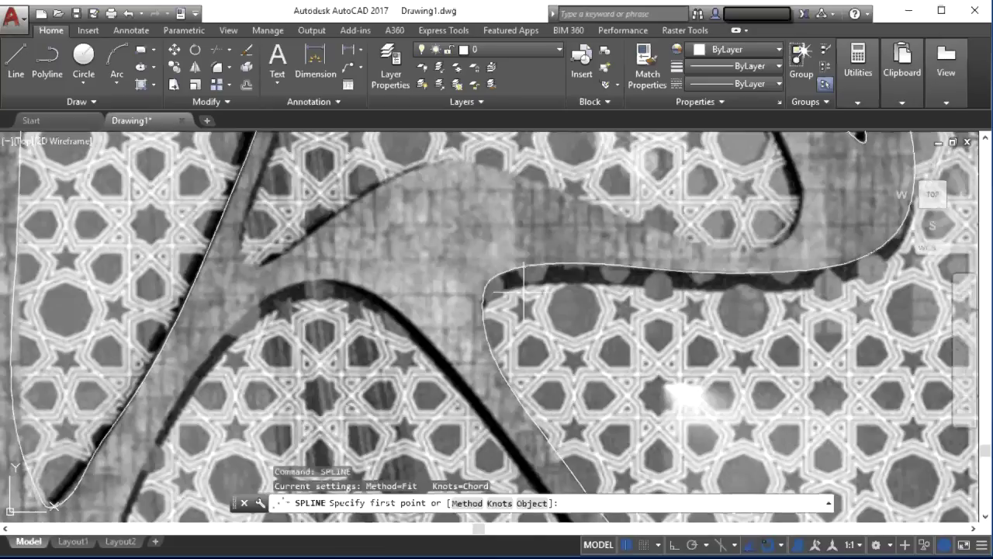
{"action": "left_click", "coordinate": [276, 263]}
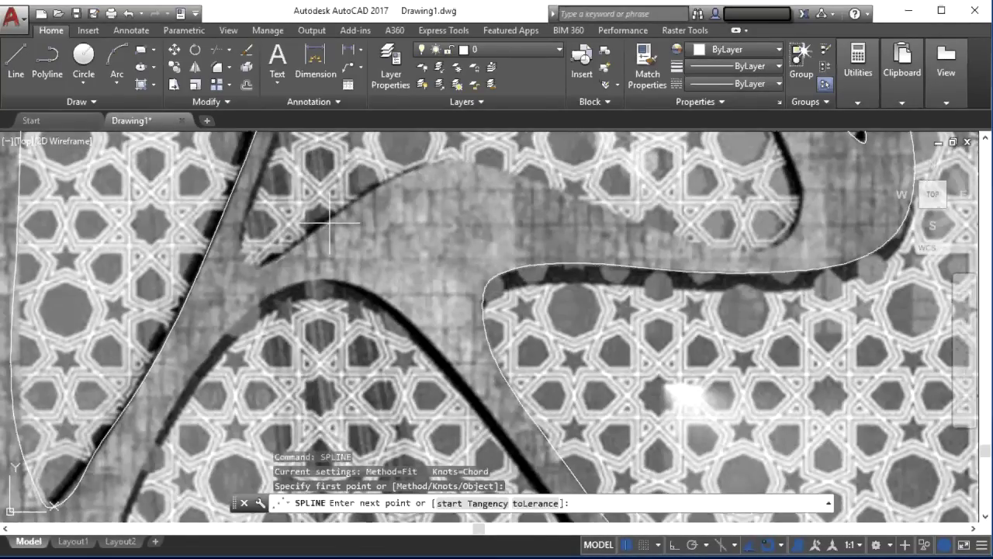
{"action": "left_click", "coordinate": [378, 186]}
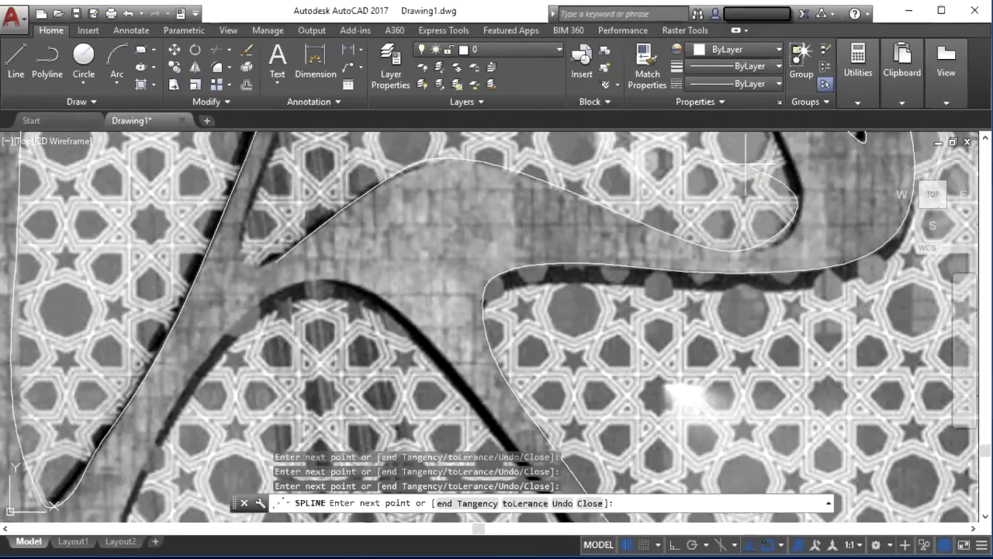
Step: Continue the spline up the opening's right edge and back down its left edge to the lower tip, and finish it
{"action": "middle_click_drag", "start_coordinate": [790, 155], "coordinate": [787, 403]}
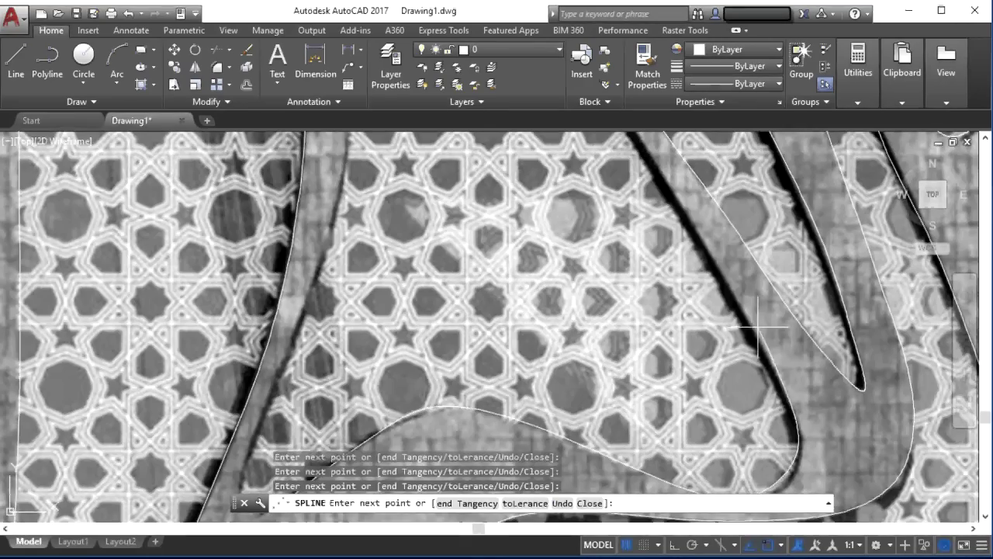
{"action": "scroll", "coordinate": [693, 230], "scroll_direction": "up", "scroll_amount": 1}
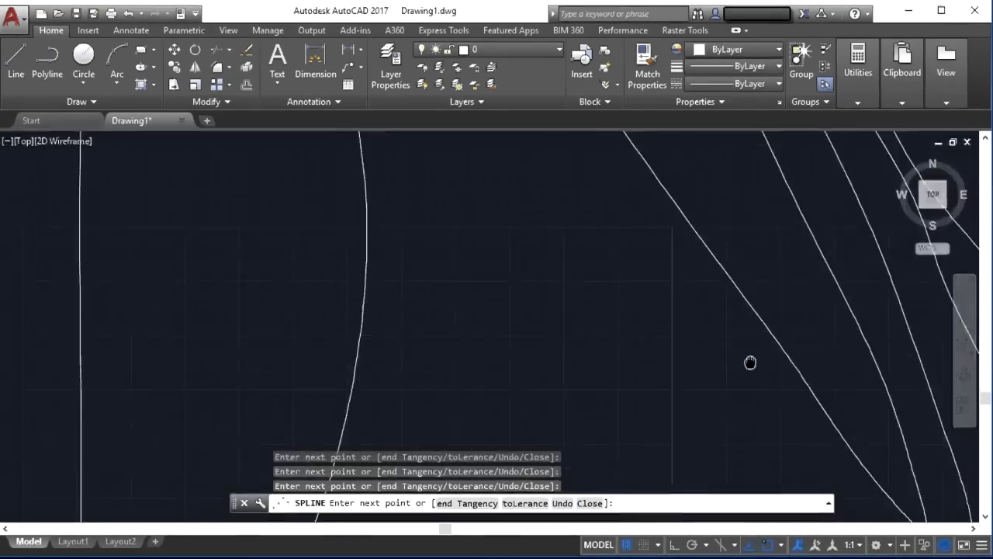
{"action": "scroll", "coordinate": [671, 243], "scroll_direction": "up", "scroll_amount": 1}
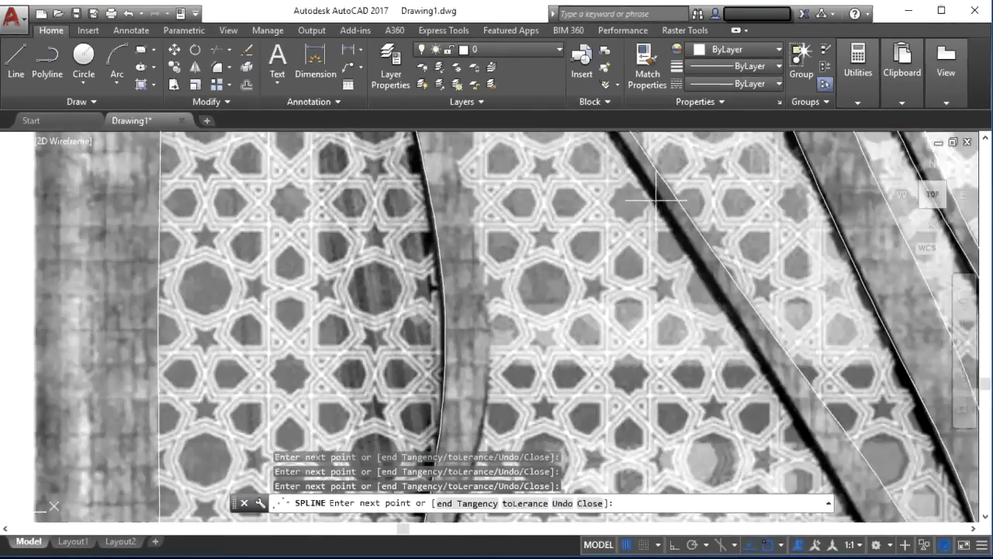
{"action": "scroll", "coordinate": [675, 243], "scroll_direction": "down", "scroll_amount": 1}
{"action": "mouse_move", "coordinate": [621, 221]}
{"action": "middle_mouse_down"}
{"action": "mouse_move", "coordinate": [658, 223]}
{"action": "mouse_move", "coordinate": [738, 357]}
{"action": "middle_mouse_up"}
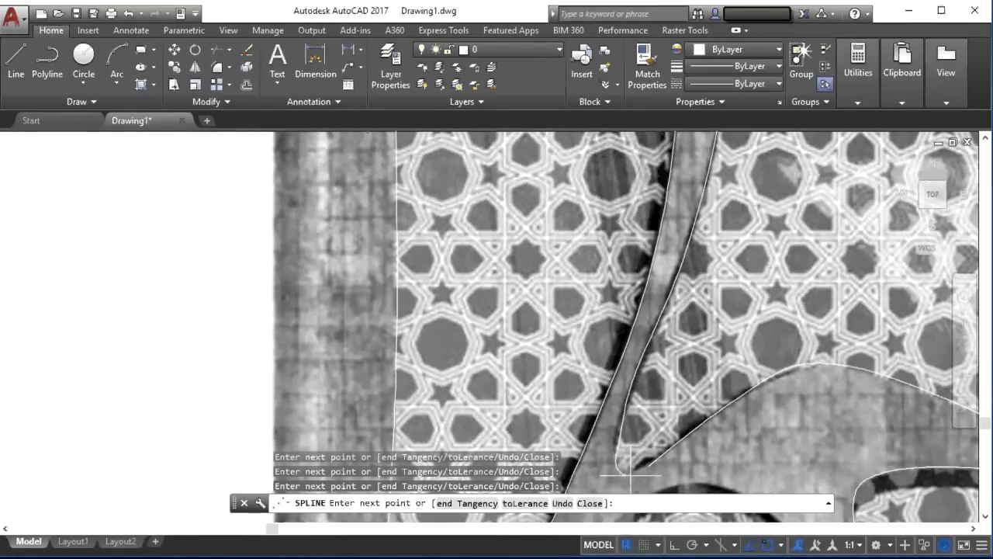
{"action": "right_click", "coordinate": [730, 348]}
{"action": "left_click", "coordinate": [751, 351]}
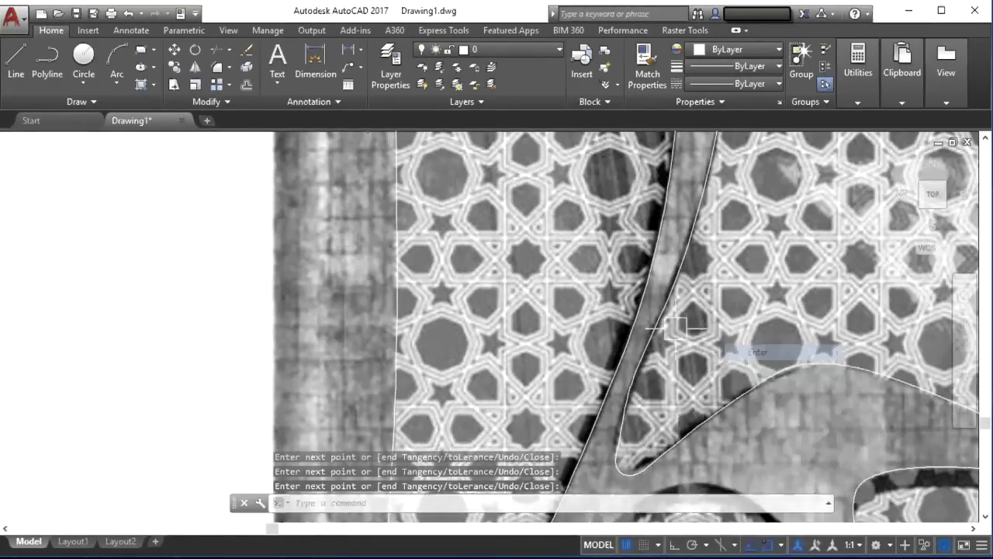
Step: Start a new spline at the lower-right tip of the opening arching over the slatted entrance and trace its outer edge upward
{"action": "scroll", "coordinate": [698, 382], "scroll_direction": "down", "scroll_amount": 5}
{"action": "scroll", "coordinate": [780, 419], "scroll_direction": "up", "scroll_amount": 6}
{"action": "key", "text": "Return"}
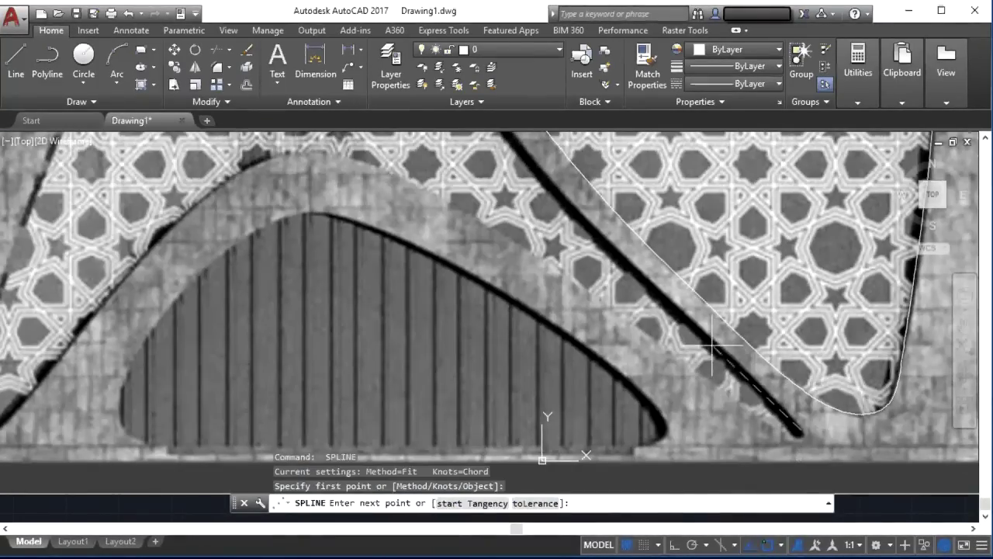
{"action": "left_click", "coordinate": [592, 226]}
{"action": "middle_click_drag", "start_coordinate": [550, 205], "coordinate": [619, 407]}
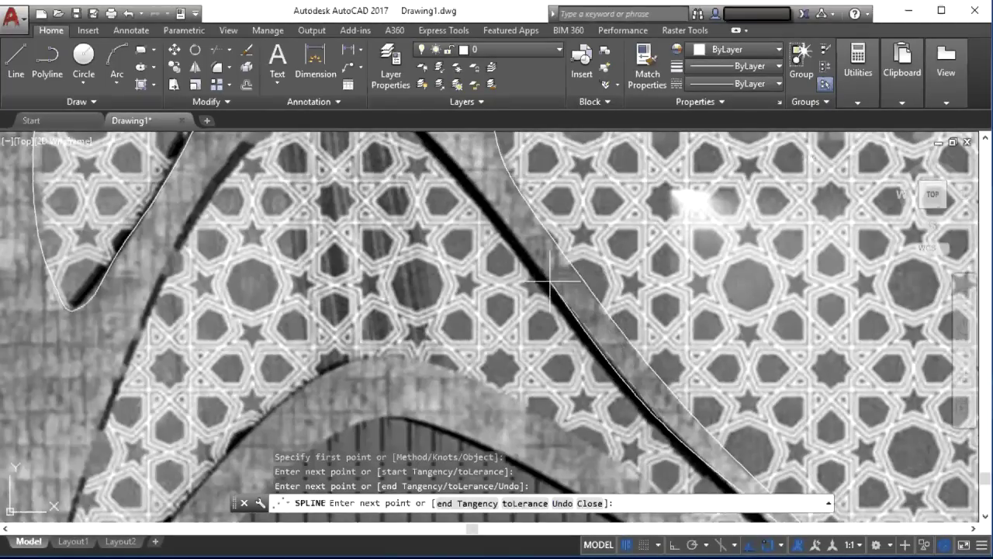
{"action": "middle_click_drag", "start_coordinate": [529, 278], "coordinate": [555, 217]}
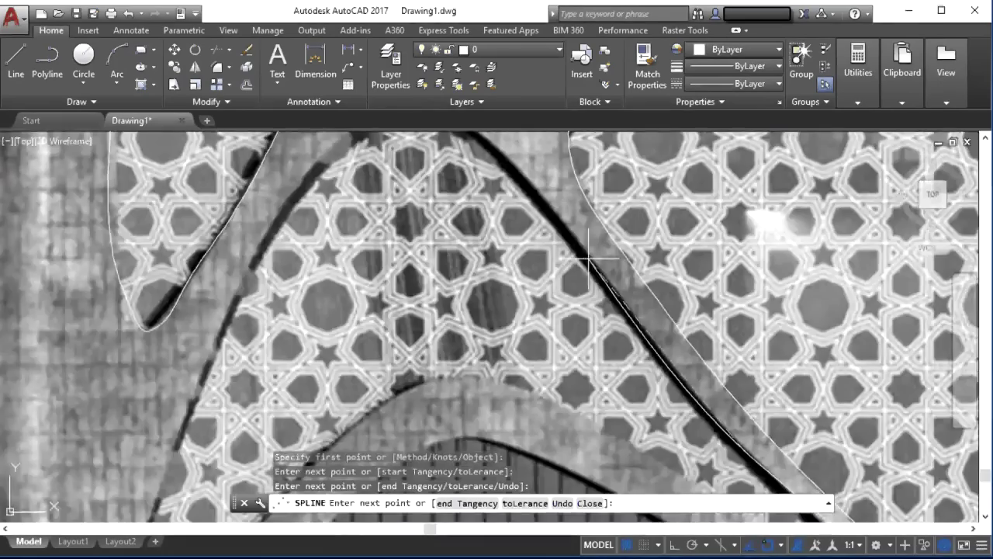
{"action": "scroll", "coordinate": [555, 217], "scroll_direction": "down", "scroll_amount": 3}
{"action": "scroll", "coordinate": [554, 217], "scroll_direction": "up", "scroll_amount": 4}
{"action": "left_click", "coordinate": [555, 217]}
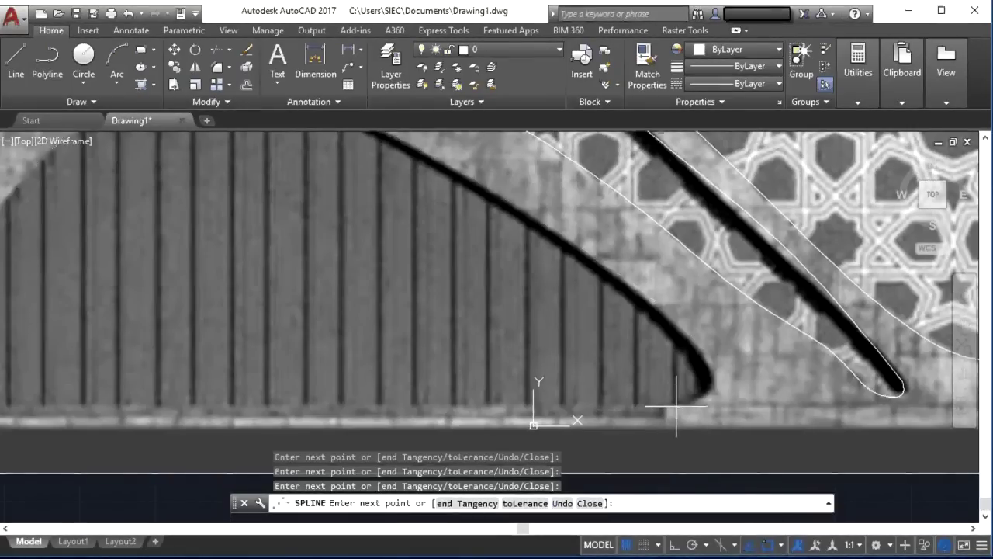
Step: Undo the last two misplaced points of the entrance spline and retrace its lower-right corner onto the straight bottom edge
{"action": "mouse_move", "coordinate": [537, 403]}
{"action": "middle_mouse_down"}
{"action": "mouse_move", "coordinate": [625, 361]}
{"action": "mouse_move", "coordinate": [733, 343]}
{"action": "middle_mouse_up"}
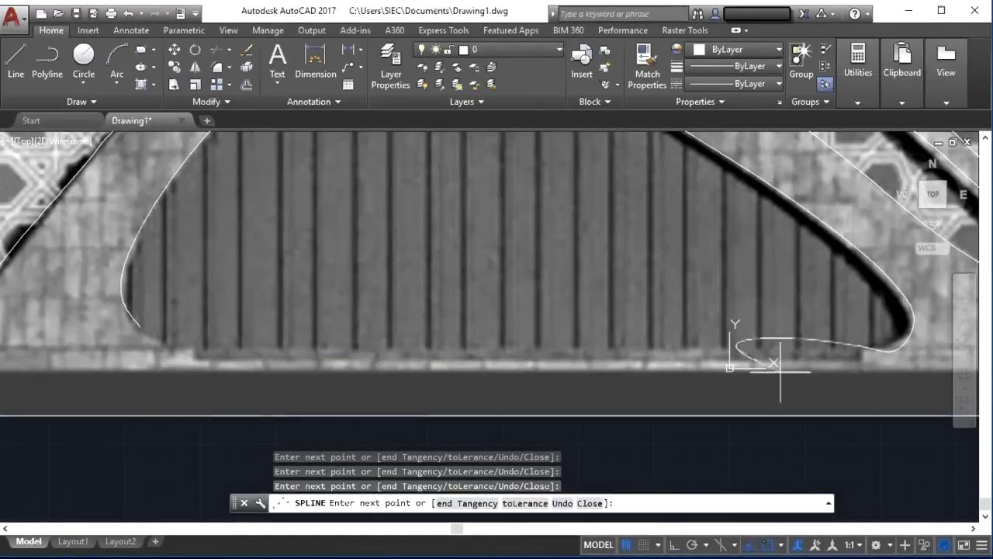
{"action": "key", "text": "ctrl+z"}
{"action": "key", "text": "ctrl+z"}
{"action": "left_click", "coordinate": [877, 350]}
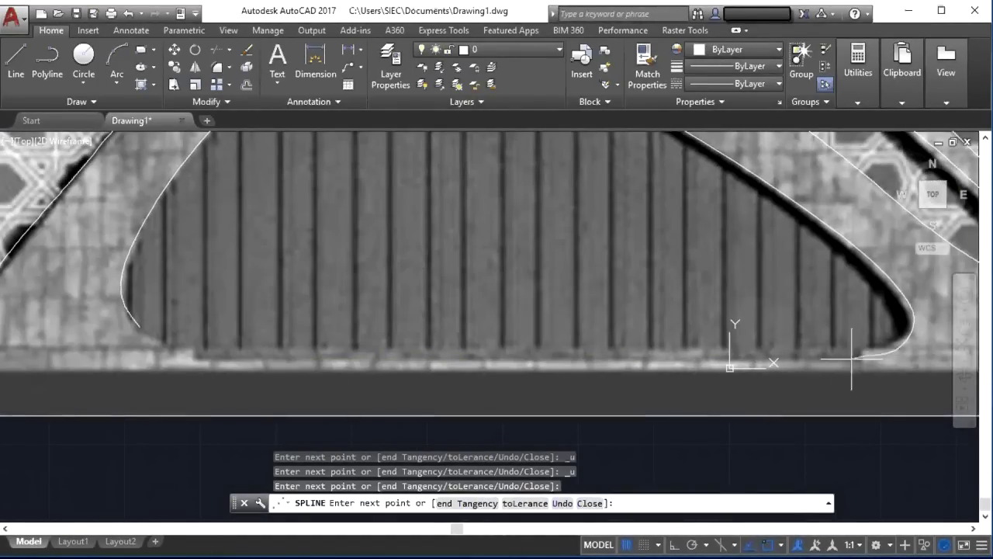
{"action": "left_click", "coordinate": [827, 357]}
{"action": "scroll", "coordinate": [781, 355], "scroll_direction": "up", "scroll_amount": 3}
{"action": "left_click", "coordinate": [578, 359]}
Step: Continue the spline leftward along the bottom of the slatted entrance, join it to its start point at the lower-left curve and finish it
{"action": "middle_click_drag", "start_coordinate": [291, 390], "coordinate": [643, 359]}
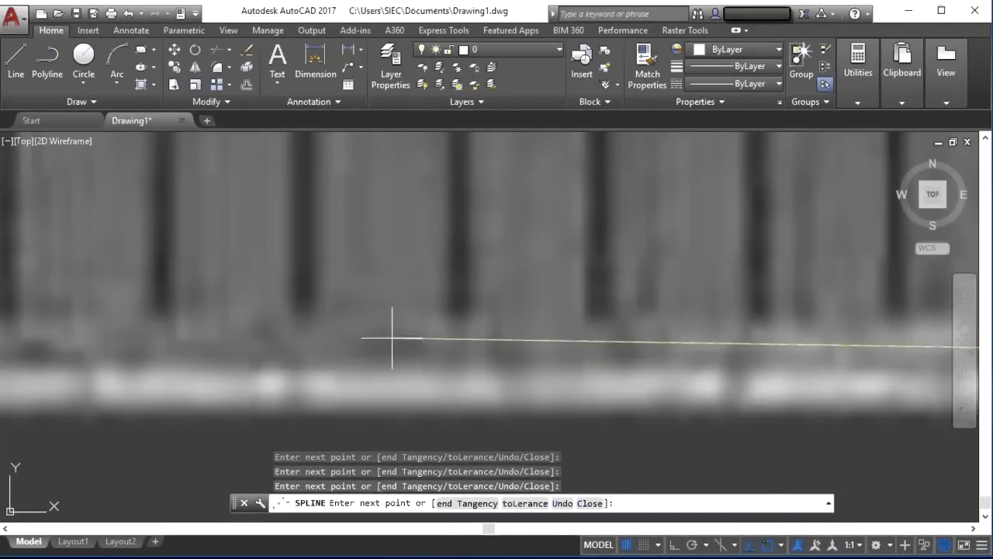
{"action": "middle_click_drag", "start_coordinate": [360, 343], "coordinate": [833, 297]}
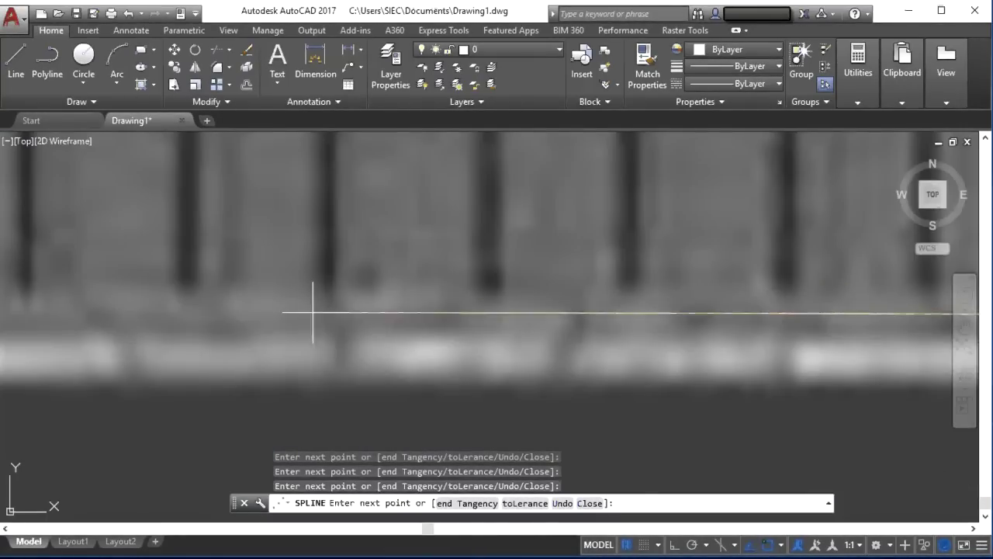
{"action": "left_click", "coordinate": [280, 314]}
{"action": "scroll", "coordinate": [388, 318], "scroll_direction": "down", "scroll_amount": 3}
{"action": "middle_click_drag", "start_coordinate": [255, 315], "coordinate": [465, 312]}
{"action": "scroll", "coordinate": [464, 312], "scroll_direction": "up", "scroll_amount": 4}
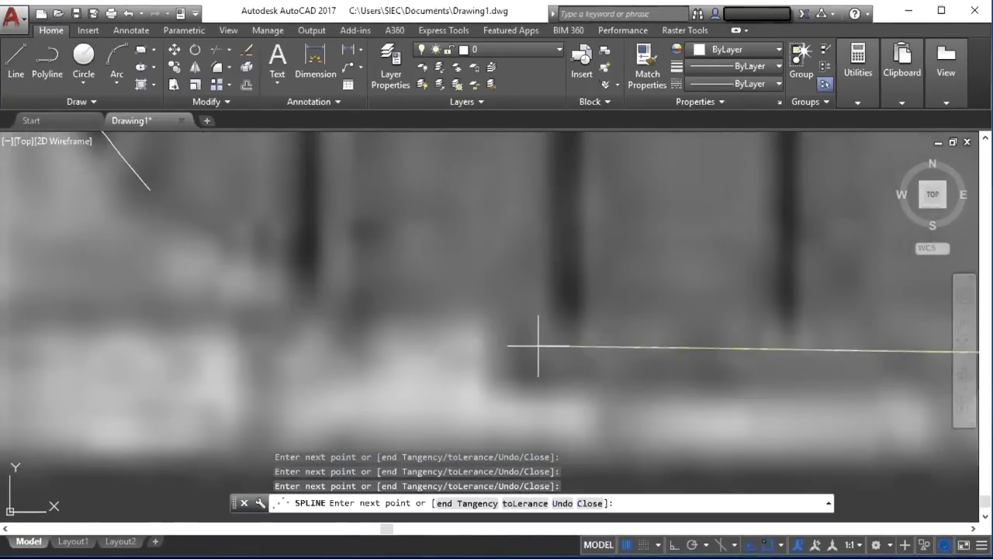
{"action": "left_click", "coordinate": [539, 336]}
{"action": "scroll", "coordinate": [539, 337], "scroll_direction": "down", "scroll_amount": 1}
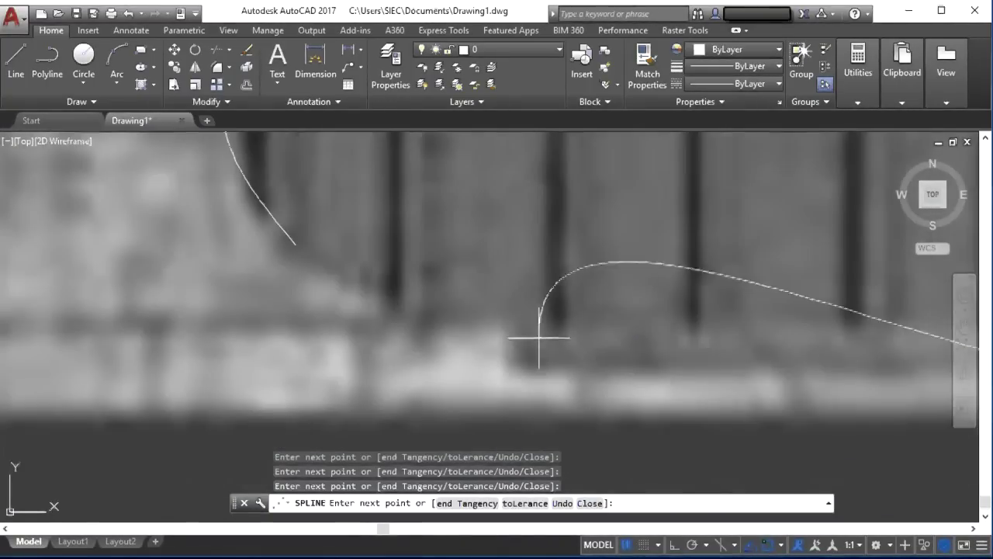
{"action": "right_click", "coordinate": [295, 249]}
{"action": "left_click", "coordinate": [333, 255]}
{"action": "scroll", "coordinate": [474, 298], "scroll_direction": "down", "scroll_amount": 5}
{"action": "middle_click_drag", "start_coordinate": [474, 298], "coordinate": [488, 416]}
{"action": "scroll", "coordinate": [495, 416], "scroll_direction": "down", "scroll_amount": 6}
{"action": "mouse_move", "coordinate": [500, 229]}
{"action": "middle_mouse_down"}
{"action": "mouse_move", "coordinate": [504, 295]}
{"action": "mouse_move", "coordinate": [553, 482]}
{"action": "middle_mouse_up"}
{"action": "scroll", "coordinate": [563, 366], "scroll_direction": "down", "scroll_amount": 1}
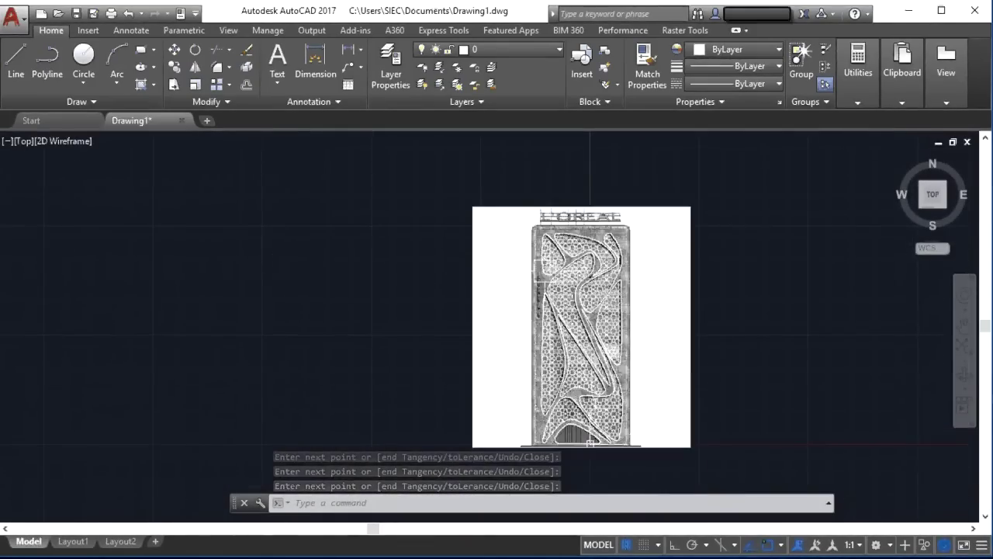
{"action": "scroll", "coordinate": [546, 219], "scroll_direction": "up", "scroll_amount": 5}
{"action": "type", "text": "RE"}
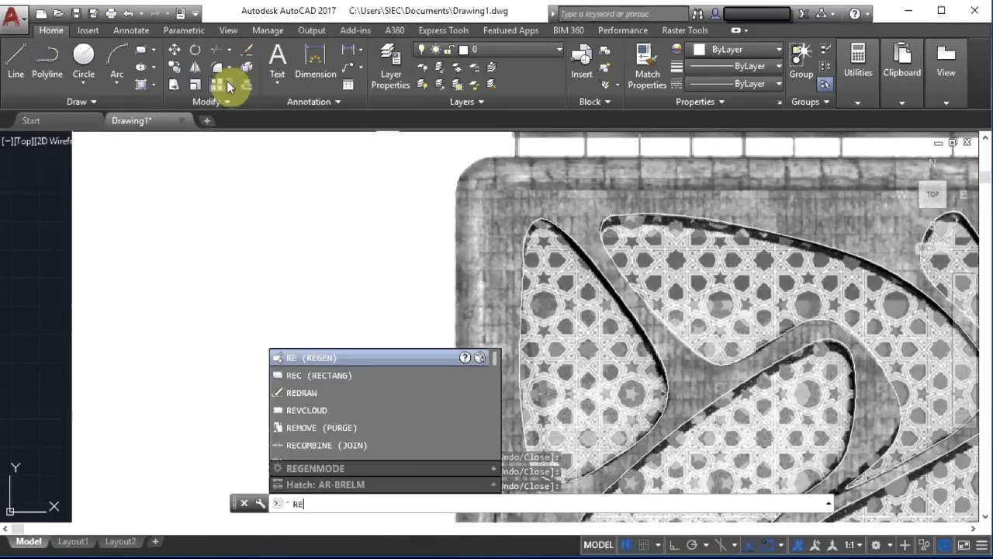
{"action": "left_click", "coordinate": [148, 49]}
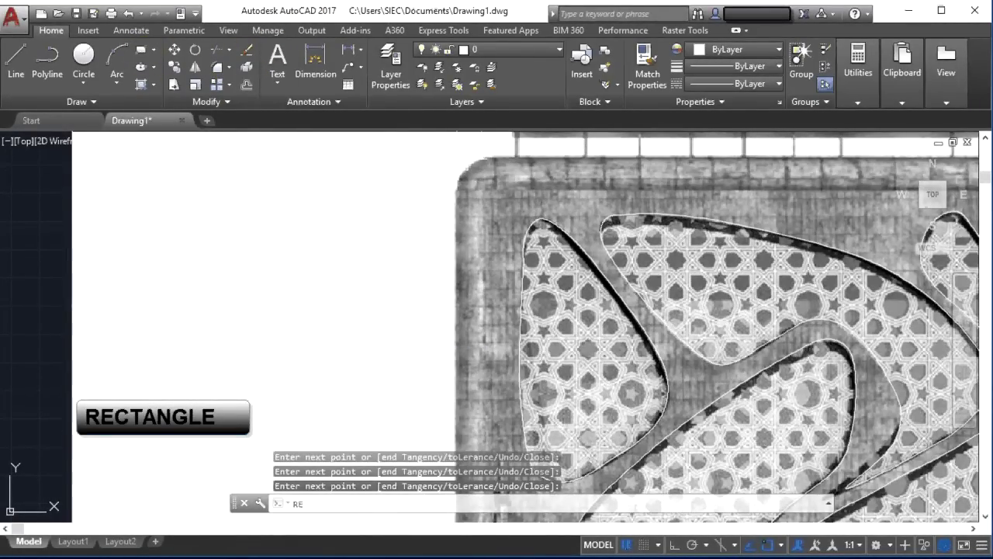
{"action": "key", "text": "Escape"}
{"action": "key", "text": "Escape"}
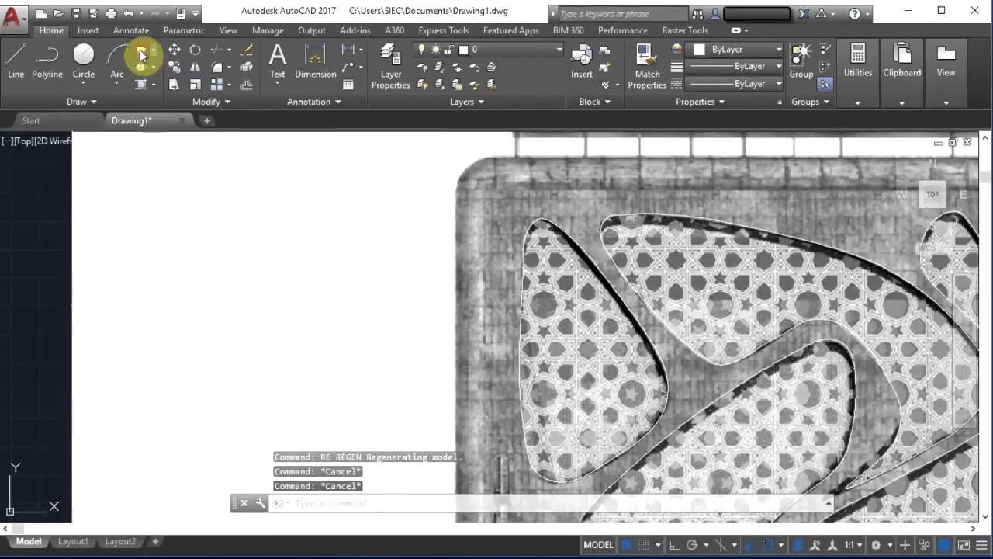
Step: Draw a rectangle around the tower's outline, from the facade's upper-left corner to its lower-right corner at ground level
{"action": "left_click", "coordinate": [141, 53]}
{"action": "left_click", "coordinate": [457, 158]}
{"action": "scroll", "coordinate": [475, 181], "scroll_direction": "down", "scroll_amount": 3}
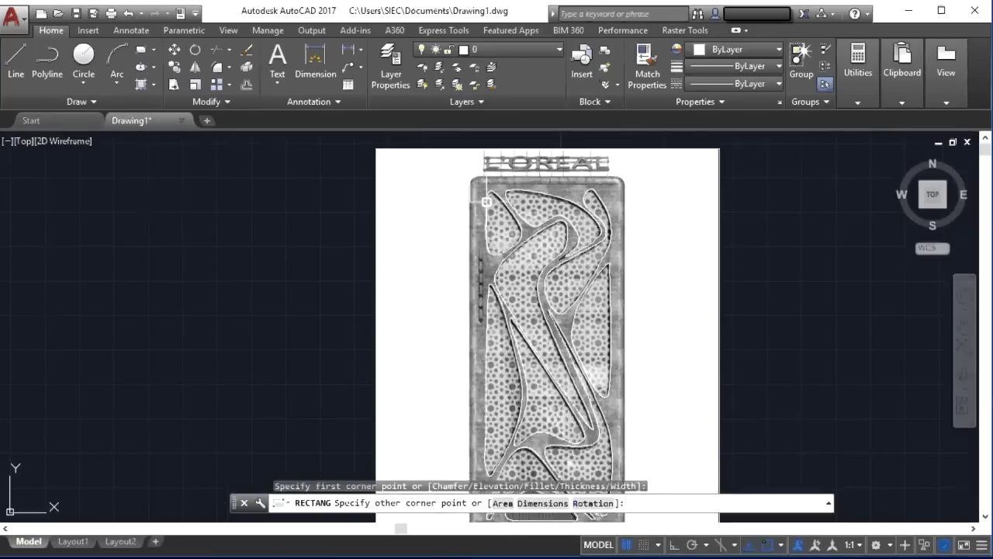
{"action": "middle_click_drag", "start_coordinate": [551, 348], "coordinate": [562, 156]}
{"action": "scroll", "coordinate": [654, 395], "scroll_direction": "up", "scroll_amount": 1}
{"action": "scroll", "coordinate": [645, 336], "scroll_direction": "up", "scroll_amount": 3}
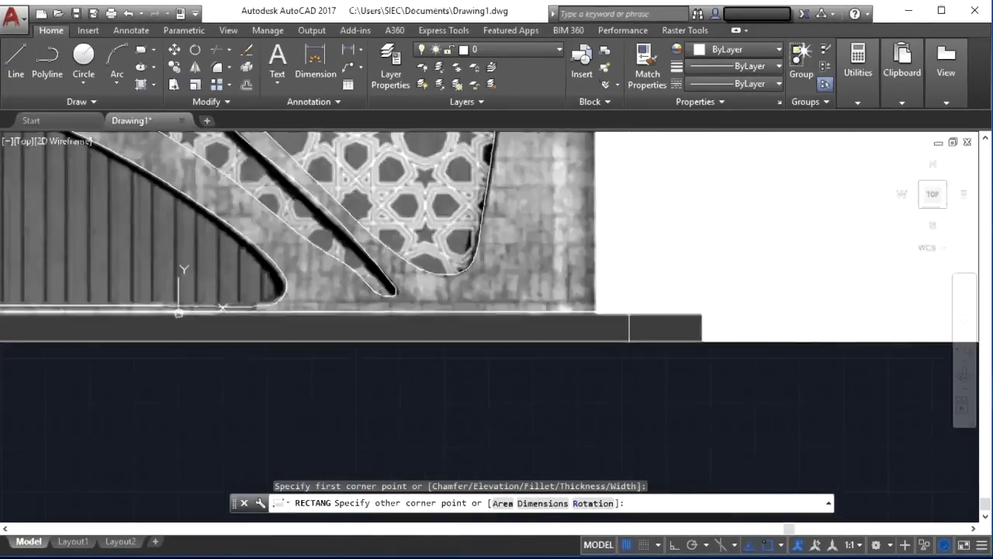
{"action": "left_click", "coordinate": [568, 315]}
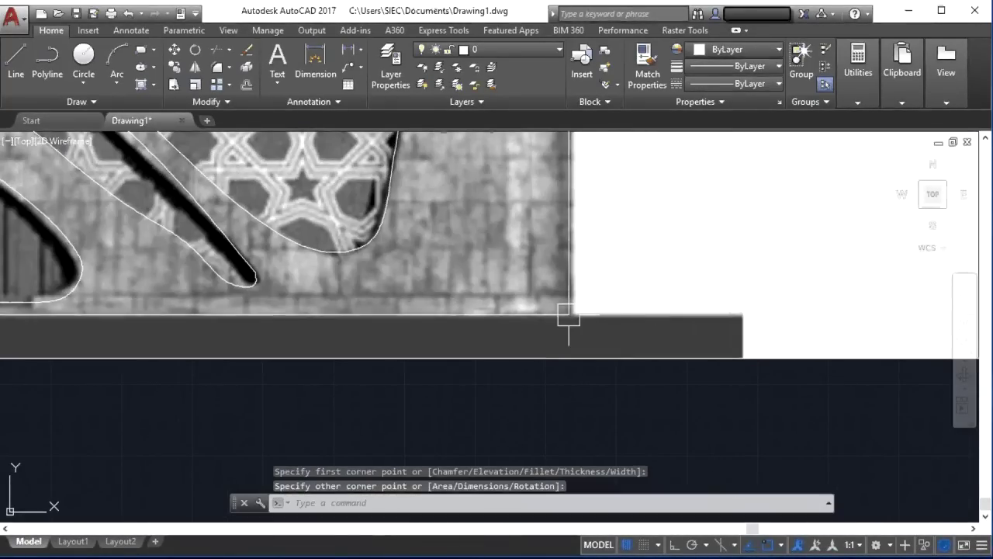
Step: Delete the reference image of the tower behind the traced linework
{"action": "scroll", "coordinate": [569, 317], "scroll_direction": "down", "scroll_amount": 2}
{"action": "scroll", "coordinate": [590, 318], "scroll_direction": "down", "scroll_amount": 7}
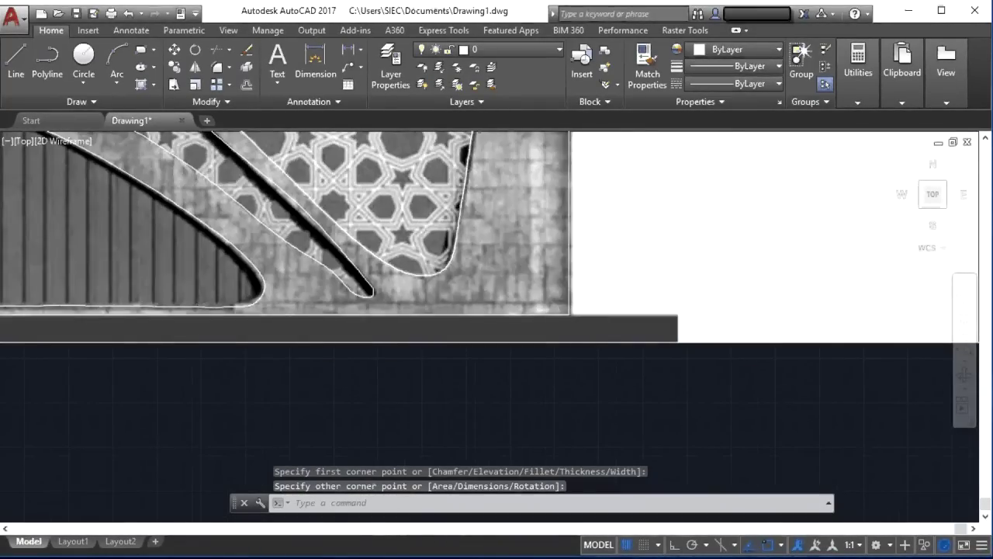
{"action": "scroll", "coordinate": [525, 359], "scroll_direction": "up", "scroll_amount": 2}
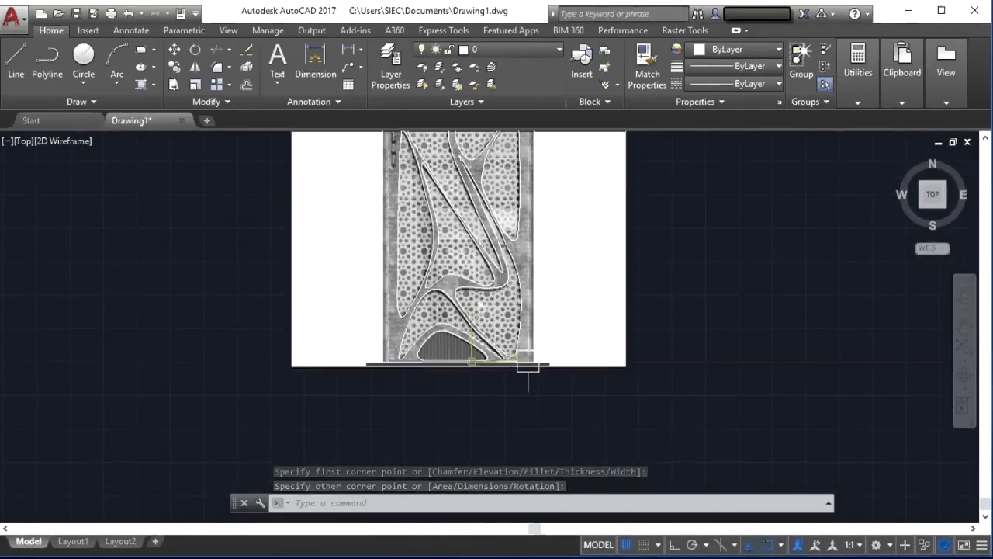
{"action": "key", "text": "Escape"}
{"action": "left_click", "coordinate": [744, 251]}
{"action": "left_click", "coordinate": [594, 388]}
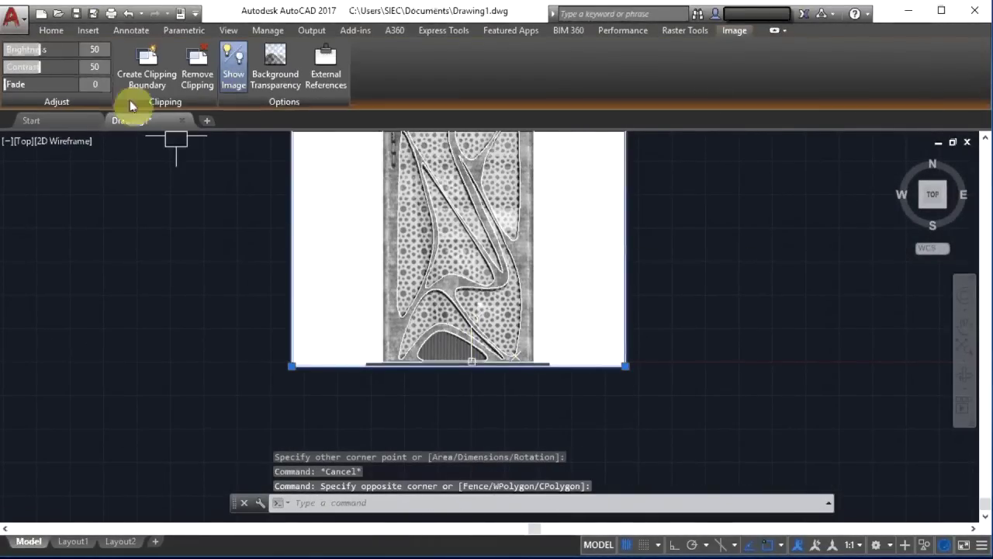
{"action": "key", "text": "Delete"}
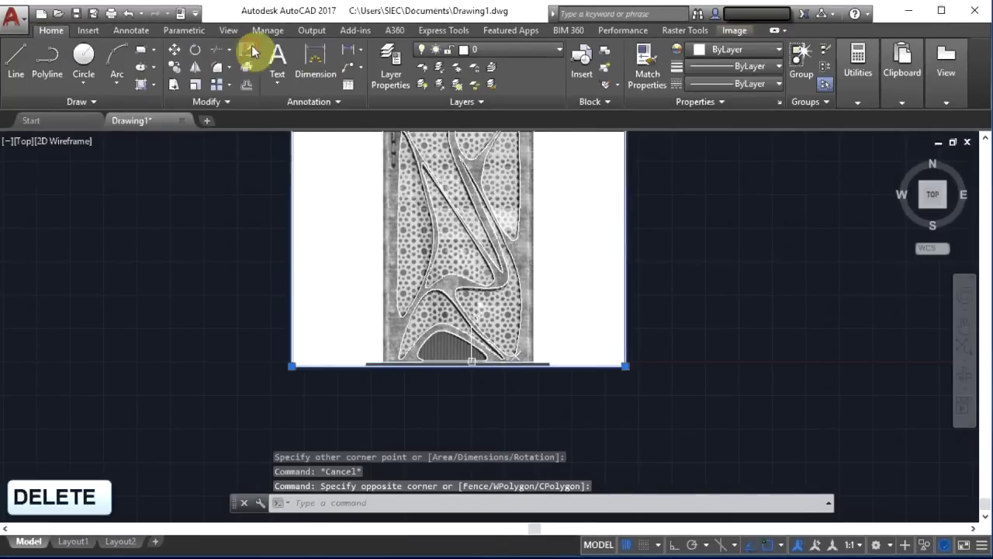
{"action": "left_click", "coordinate": [565, 317]}
Step: Move all the traced splines and the rectangle, using the rectangle's lower-left corner as base point, to 0,0
{"action": "scroll", "coordinate": [603, 365], "scroll_direction": "down", "scroll_amount": 5}
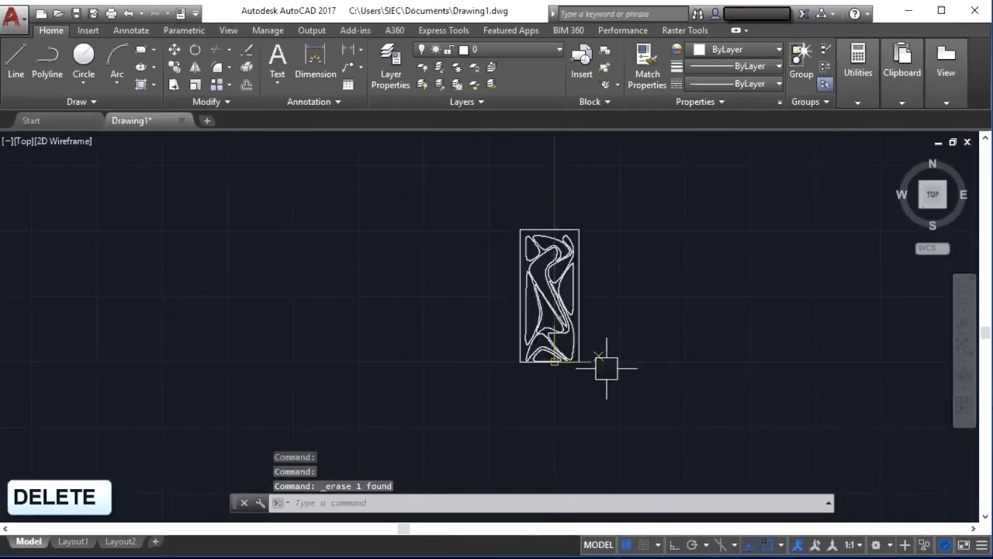
{"action": "left_click", "coordinate": [514, 266]}
{"action": "left_click", "coordinate": [600, 411]}
{"action": "scroll", "coordinate": [602, 403], "scroll_direction": "up", "scroll_amount": 5}
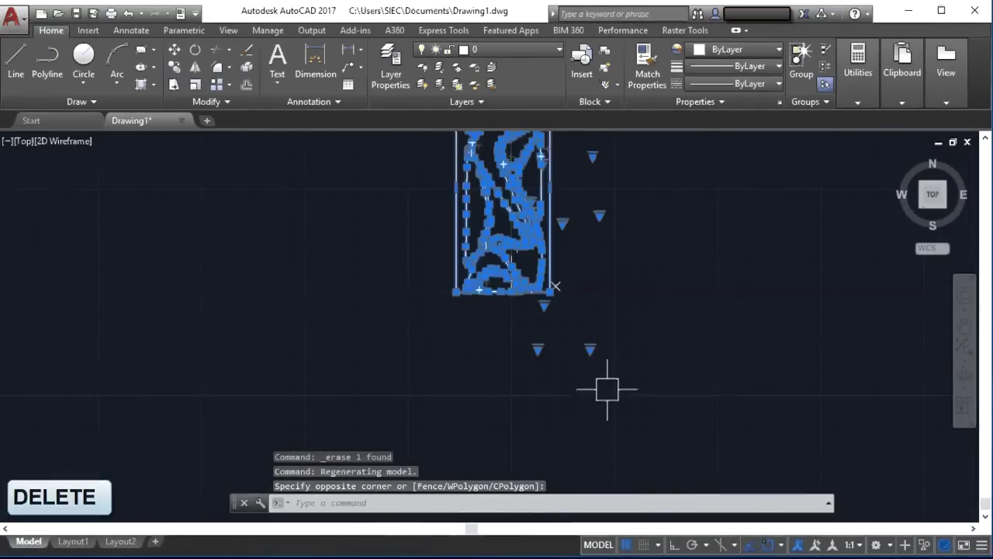
{"action": "type", "text": "M"}
{"action": "key", "text": "Return"}
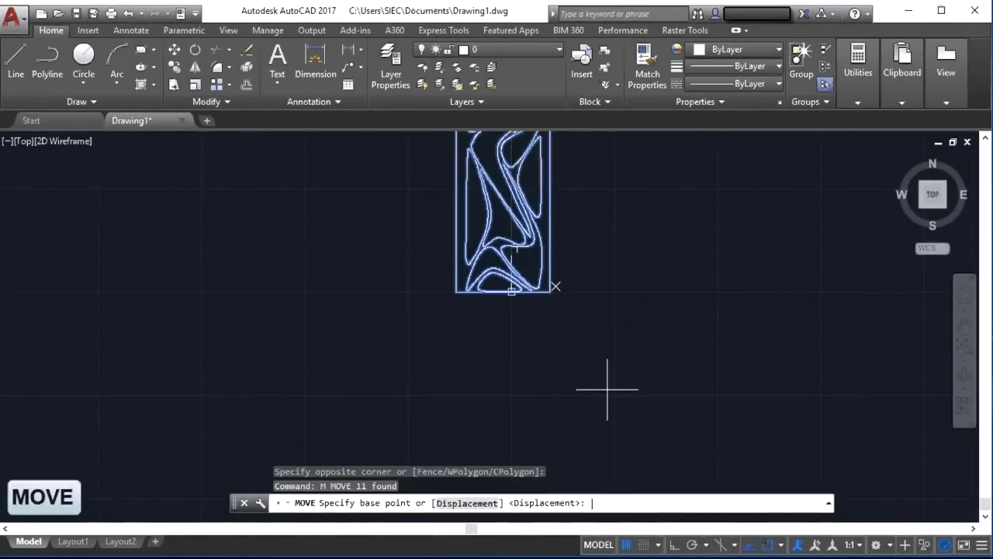
{"action": "type", "text": "0,0"}
{"action": "type", "text": "0,0"}
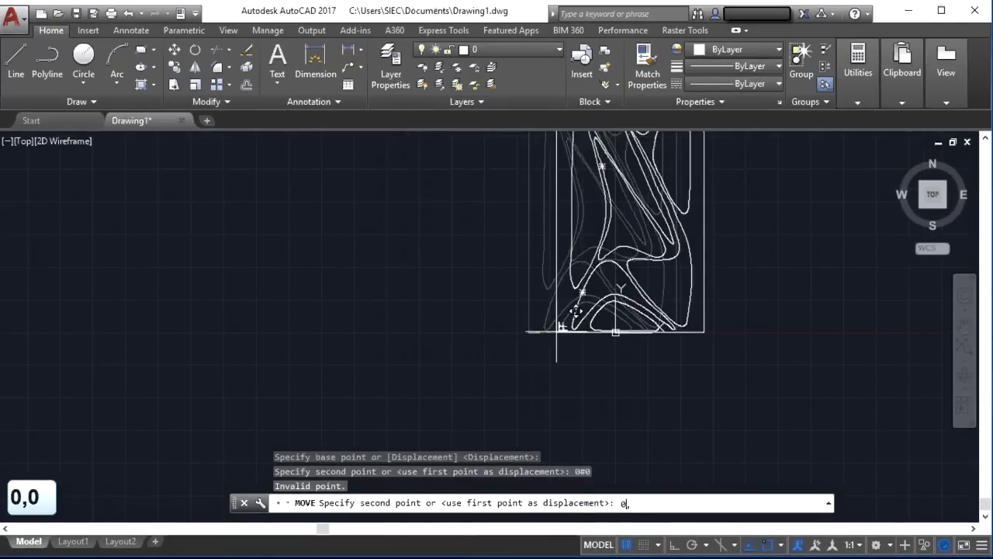
{"action": "key", "text": "Return"}
{"action": "scroll", "coordinate": [556, 331], "scroll_direction": "down", "scroll_amount": 4}
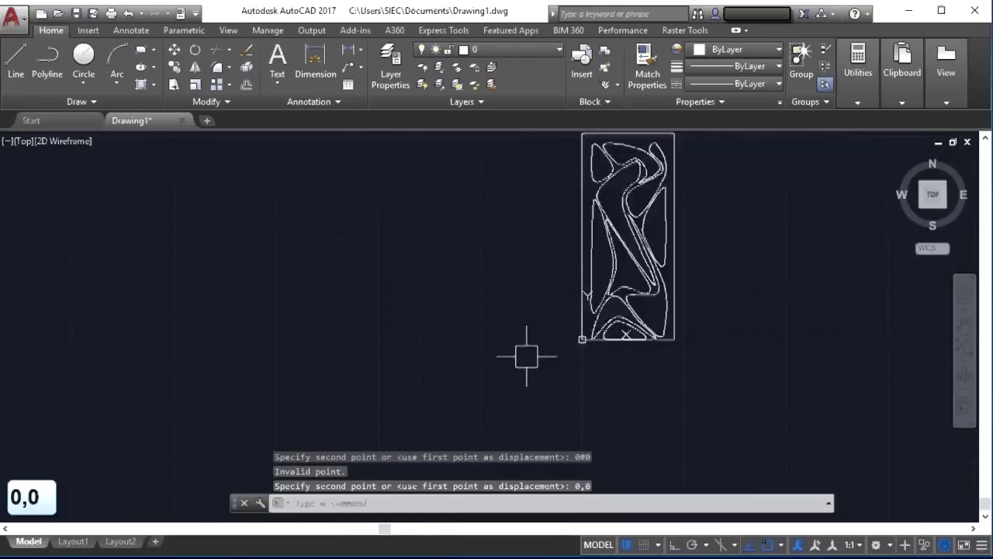
{"action": "scroll", "coordinate": [549, 329], "scroll_direction": "up", "scroll_amount": 4}
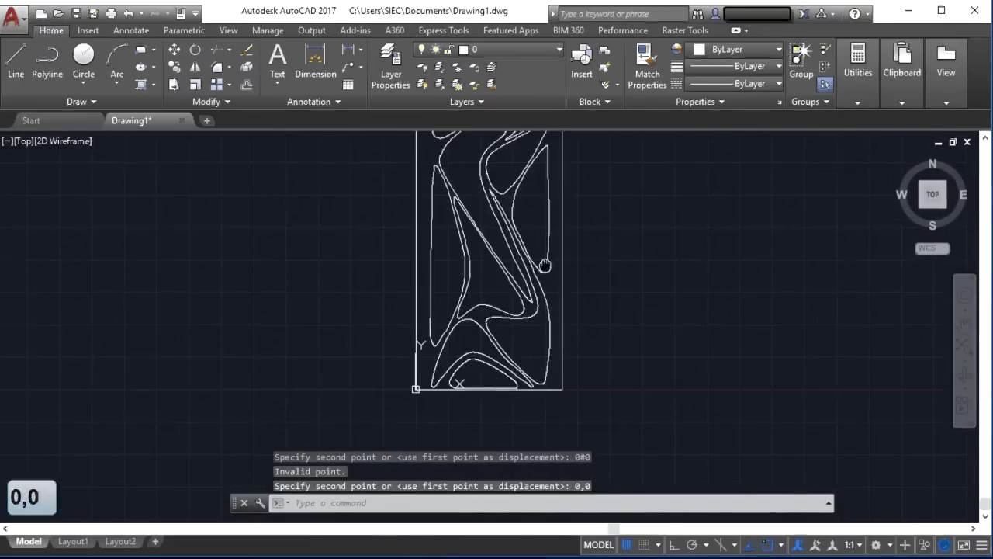